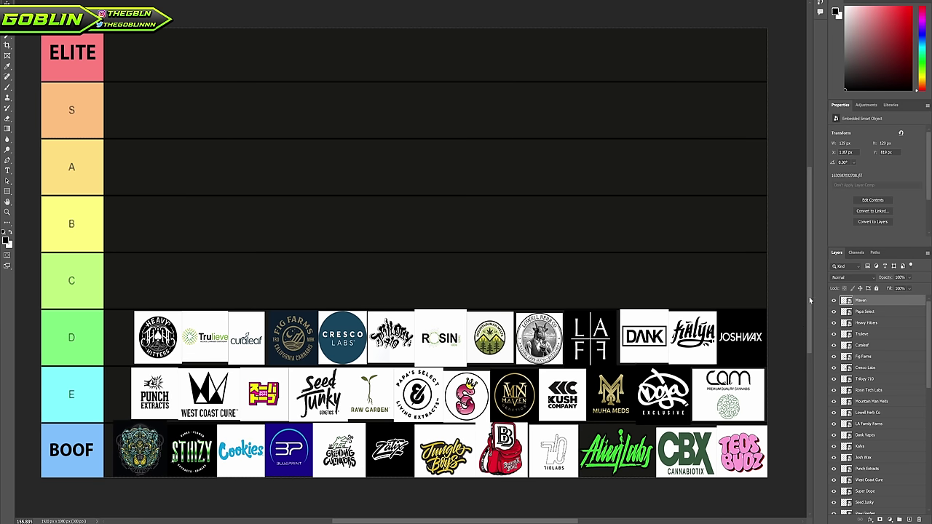
{"action": "left_click", "coordinate": [158, 320]}
{"action": "mouse_move", "coordinate": [172, 313]}
{"action": "left_mouse_down"}
{"action": "mouse_move", "coordinate": [202, 302]}
{"action": "mouse_move", "coordinate": [172, 313]}
{"action": "left_mouse_up"}
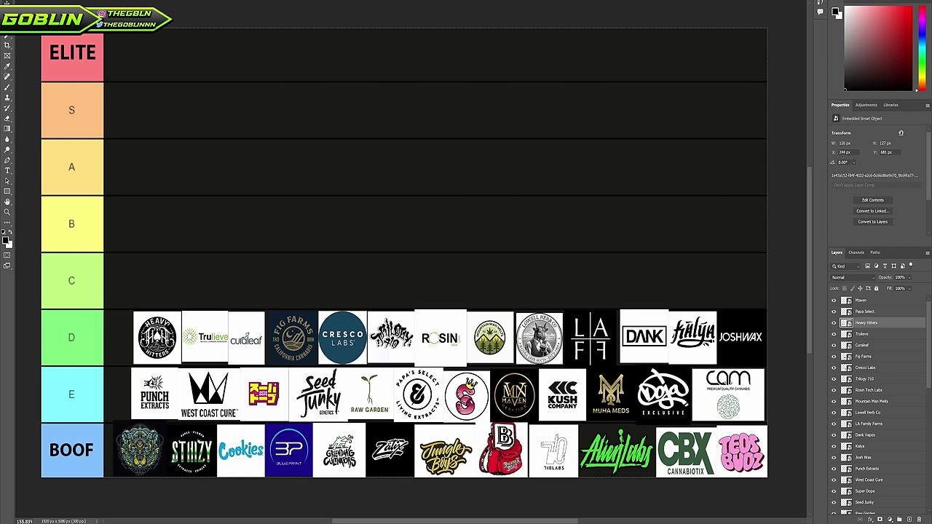
{"action": "left_click", "coordinate": [864, 303]}
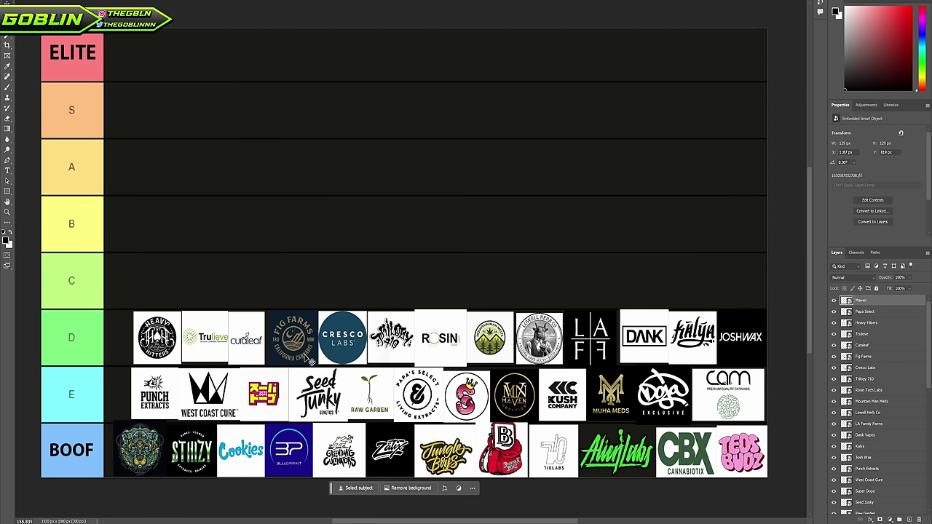
Move the Seed Junky logo to the start of the B tier, at X 166 px and Y 406 px
{"action": "left_click_drag", "start_coordinate": [324, 398], "coordinate": [316, 205]}
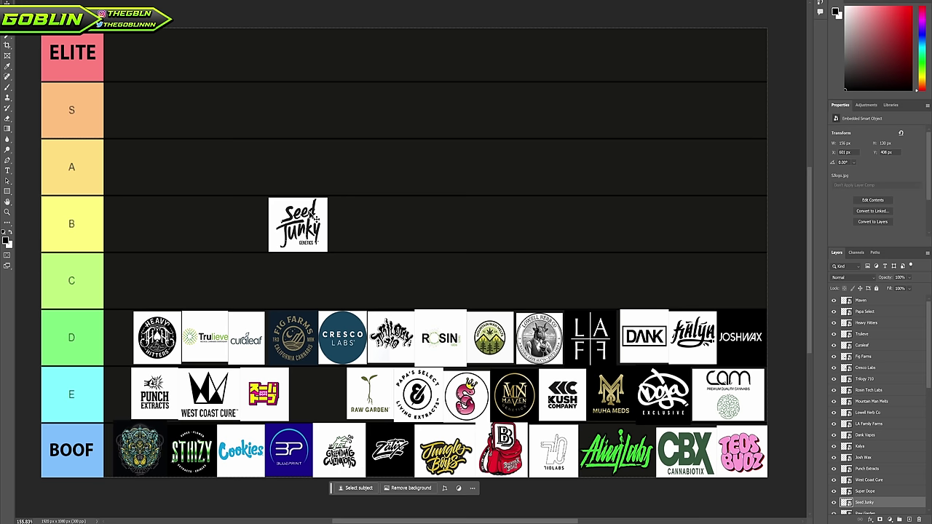
{"action": "left_click_drag", "start_coordinate": [308, 238], "coordinate": [356, 298]}
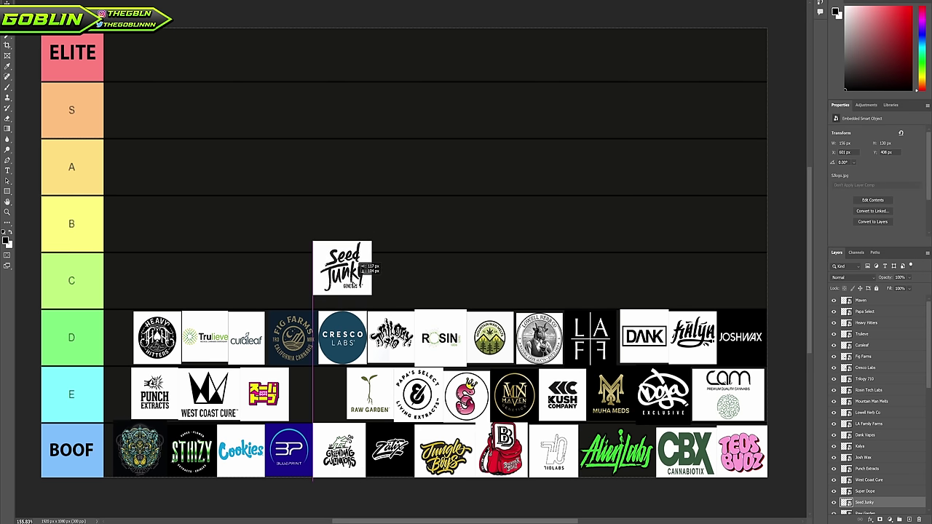
{"action": "left_click_drag", "start_coordinate": [358, 264], "coordinate": [347, 228]}
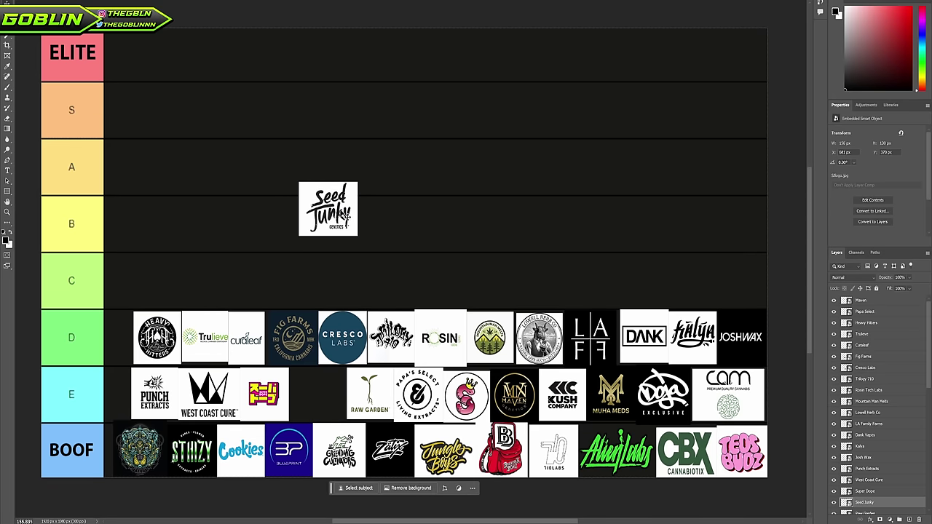
{"action": "mouse_move", "coordinate": [344, 213]}
{"action": "left_mouse_down"}
{"action": "mouse_move", "coordinate": [352, 234]}
{"action": "mouse_move", "coordinate": [356, 205]}
{"action": "mouse_move", "coordinate": [338, 208]}
{"action": "left_mouse_up"}
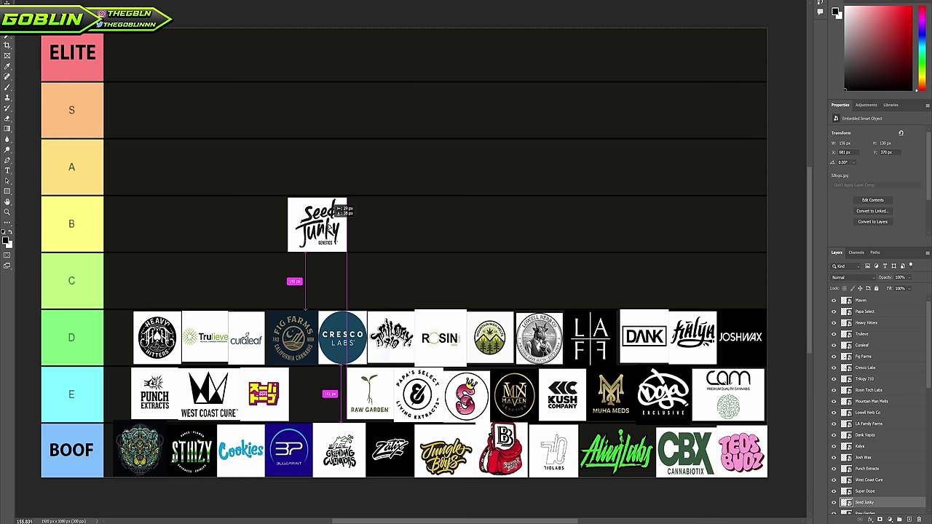
{"action": "left_click_drag", "start_coordinate": [337, 210], "coordinate": [212, 171]}
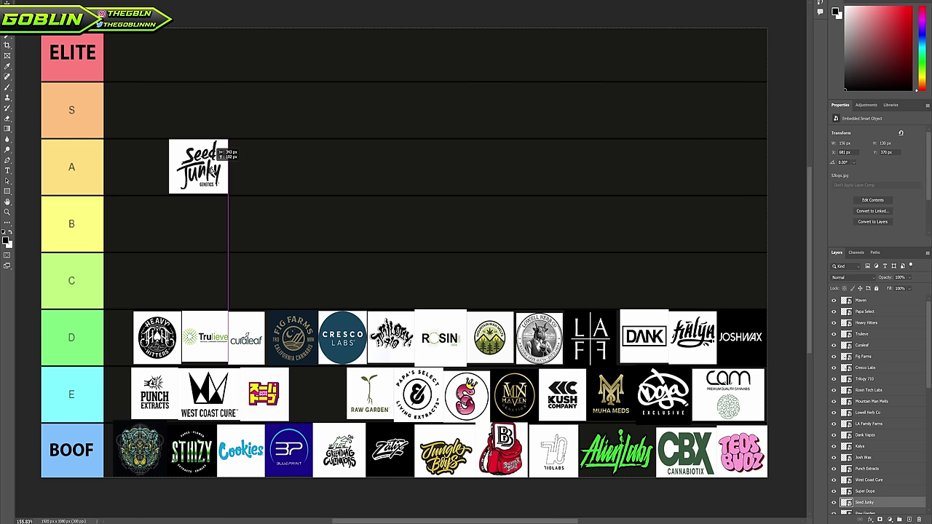
{"action": "left_click_drag", "start_coordinate": [211, 171], "coordinate": [210, 169]}
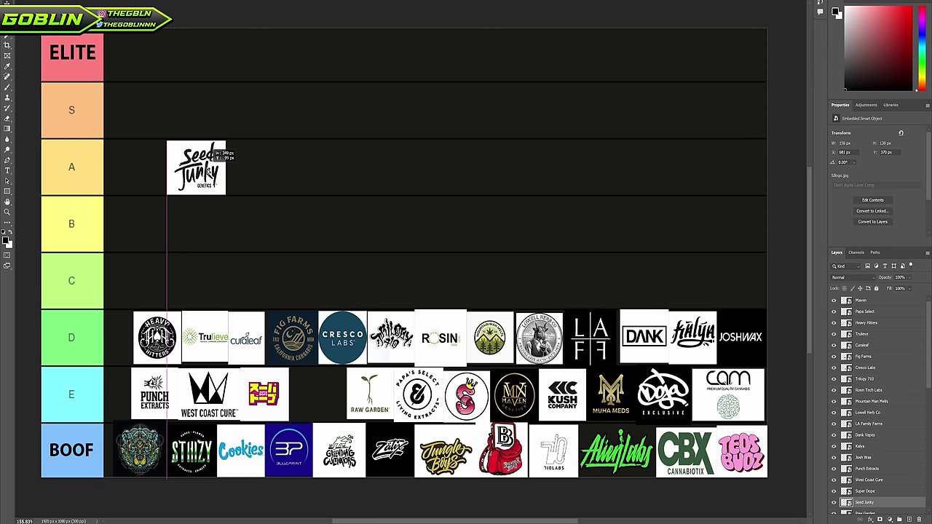
{"action": "left_click_drag", "start_coordinate": [209, 169], "coordinate": [144, 225]}
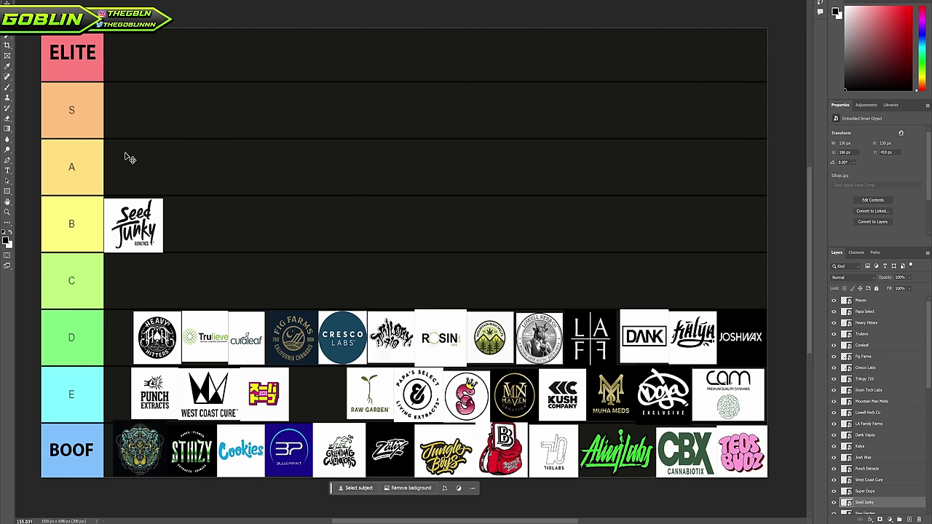
{"action": "key", "text": "Up"}
{"action": "key", "text": "Up"}
{"action": "key", "text": "Up"}
{"action": "key", "text": "Up"}
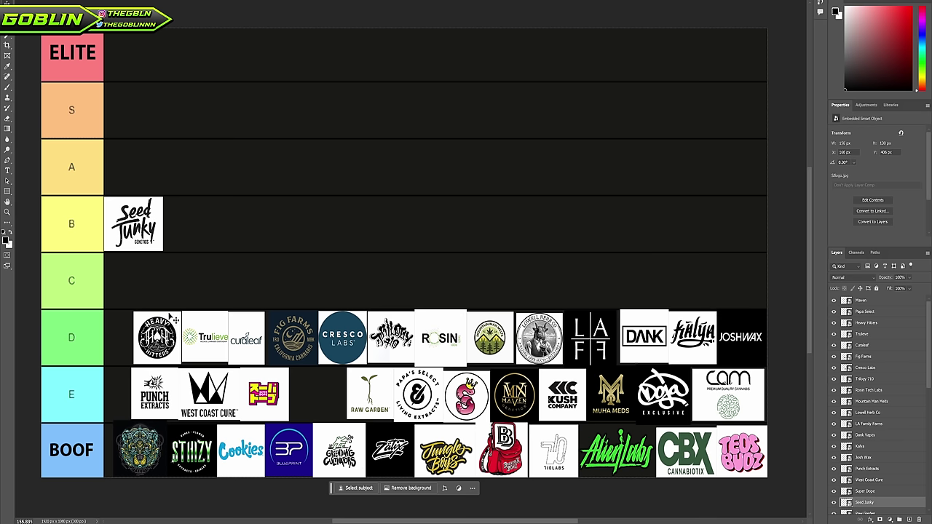
Hide every logo except Seed Junky and LA Family Farms, and place the LA Family Farms logo at the start of the A tier
{"action": "left_click_drag", "start_coordinate": [156, 340], "coordinate": [183, 343]}
{"action": "mouse_move", "coordinate": [366, 353]}
{"action": "left_mouse_down"}
{"action": "mouse_move", "coordinate": [314, 348]}
{"action": "mouse_move", "coordinate": [368, 351]}
{"action": "left_mouse_up"}
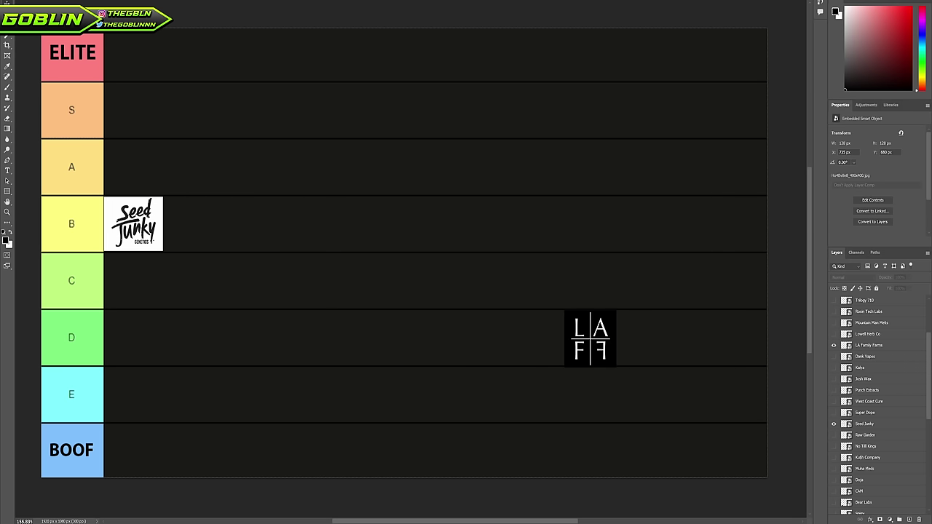
{"action": "left_click_drag", "start_coordinate": [587, 344], "coordinate": [309, 176]}
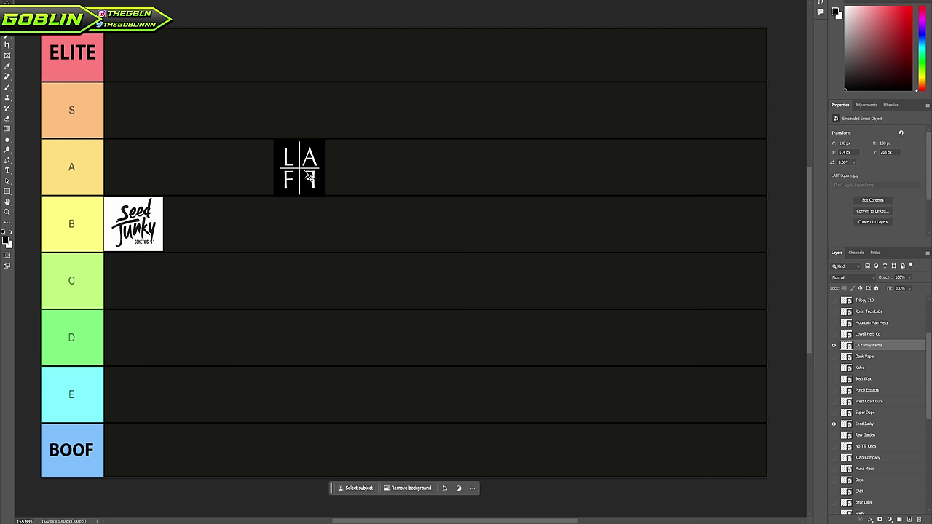
{"action": "left_click_drag", "start_coordinate": [308, 175], "coordinate": [323, 176]}
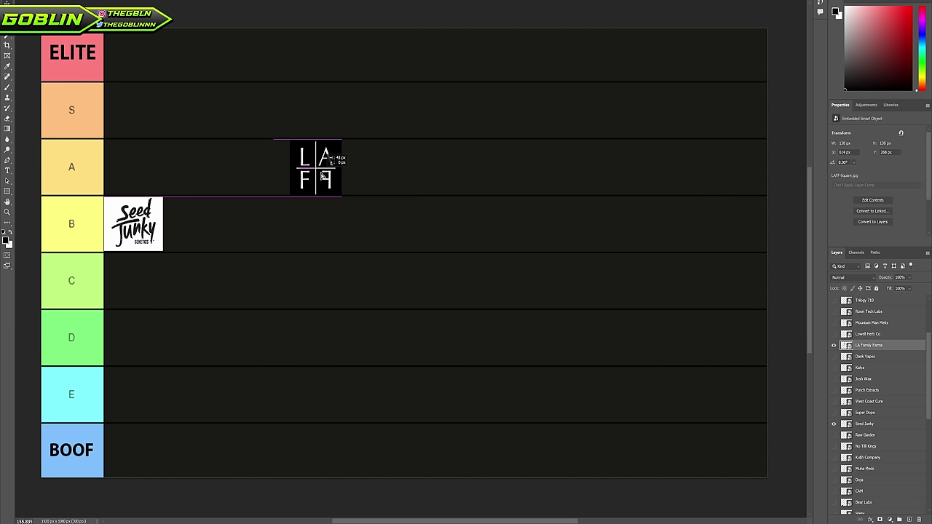
{"action": "mouse_move", "coordinate": [323, 177]}
{"action": "left_mouse_down"}
{"action": "mouse_move", "coordinate": [339, 176]}
{"action": "mouse_move", "coordinate": [307, 175]}
{"action": "mouse_move", "coordinate": [365, 247]}
{"action": "mouse_move", "coordinate": [341, 184]}
{"action": "mouse_move", "coordinate": [303, 177]}
{"action": "mouse_move", "coordinate": [325, 192]}
{"action": "mouse_move", "coordinate": [305, 172]}
{"action": "mouse_move", "coordinate": [314, 173]}
{"action": "mouse_move", "coordinate": [306, 176]}
{"action": "mouse_move", "coordinate": [314, 169]}
{"action": "left_mouse_up"}
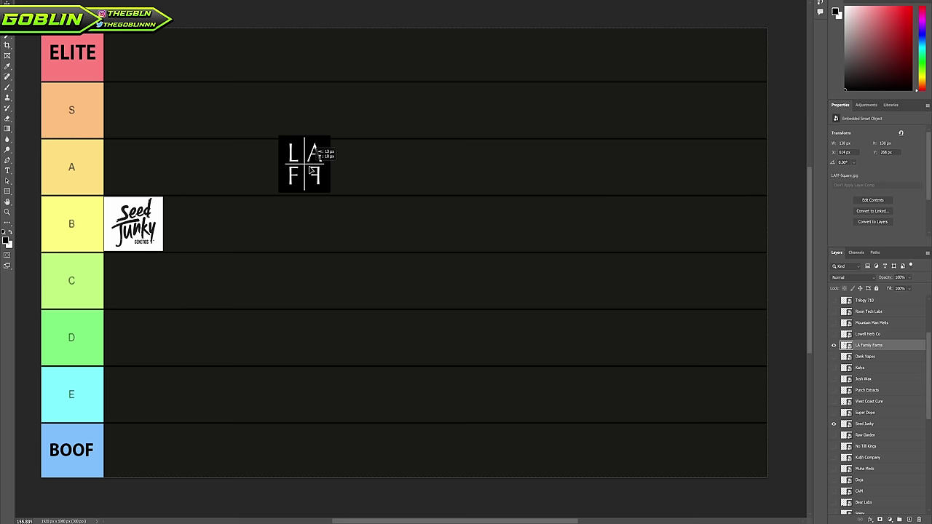
{"action": "mouse_move", "coordinate": [311, 170]}
{"action": "left_mouse_down"}
{"action": "mouse_move", "coordinate": [303, 162]}
{"action": "mouse_move", "coordinate": [340, 107]}
{"action": "mouse_move", "coordinate": [337, 130]}
{"action": "mouse_move", "coordinate": [333, 60]}
{"action": "mouse_move", "coordinate": [338, 157]}
{"action": "mouse_move", "coordinate": [314, 143]}
{"action": "mouse_move", "coordinate": [321, 154]}
{"action": "left_mouse_up"}
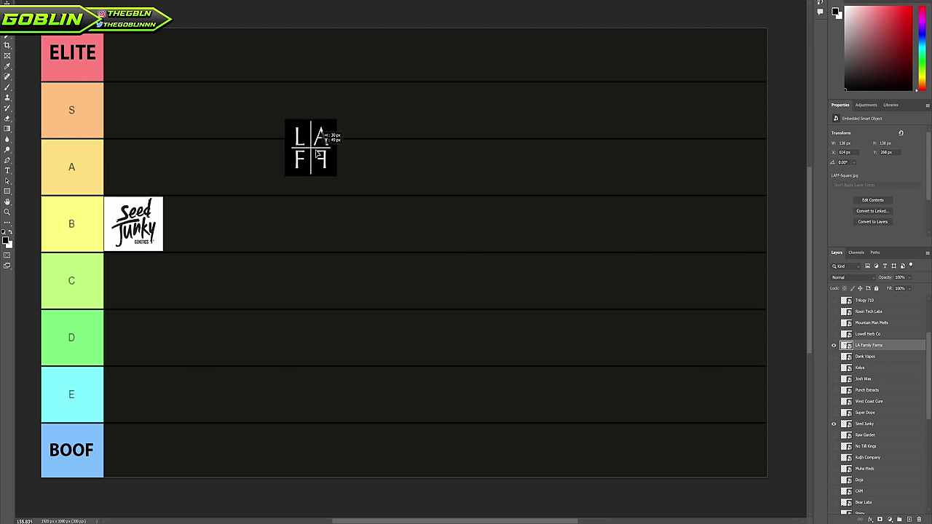
{"action": "left_click_drag", "start_coordinate": [318, 154], "coordinate": [306, 174]}
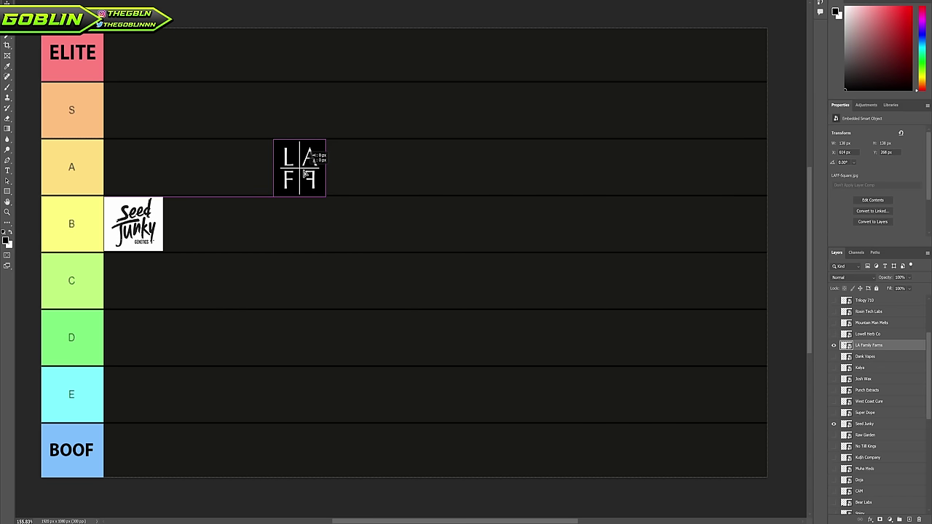
{"action": "mouse_move", "coordinate": [307, 174]}
{"action": "left_mouse_down"}
{"action": "mouse_move", "coordinate": [151, 175]}
{"action": "mouse_move", "coordinate": [309, 176]}
{"action": "left_mouse_up"}
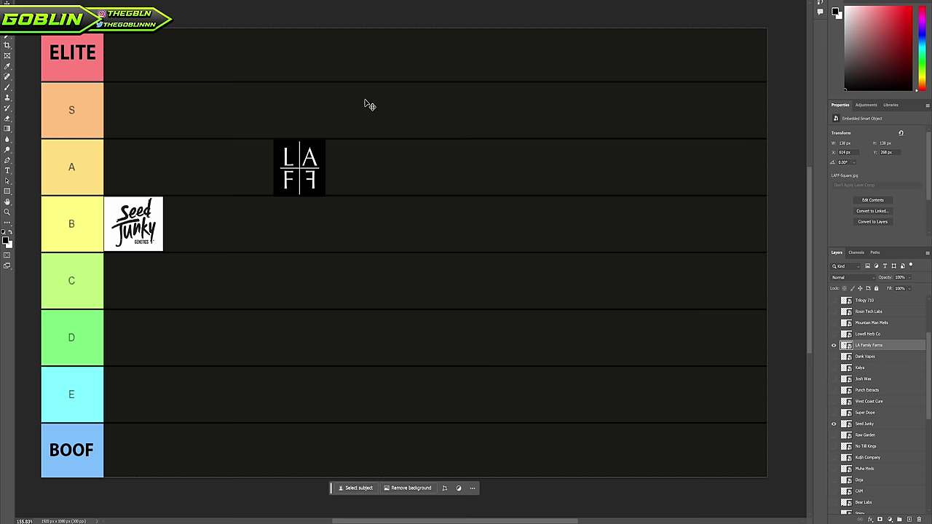
{"action": "left_click_drag", "start_coordinate": [306, 168], "coordinate": [161, 158]}
{"action": "left_click_drag", "start_coordinate": [151, 162], "coordinate": [140, 161]}
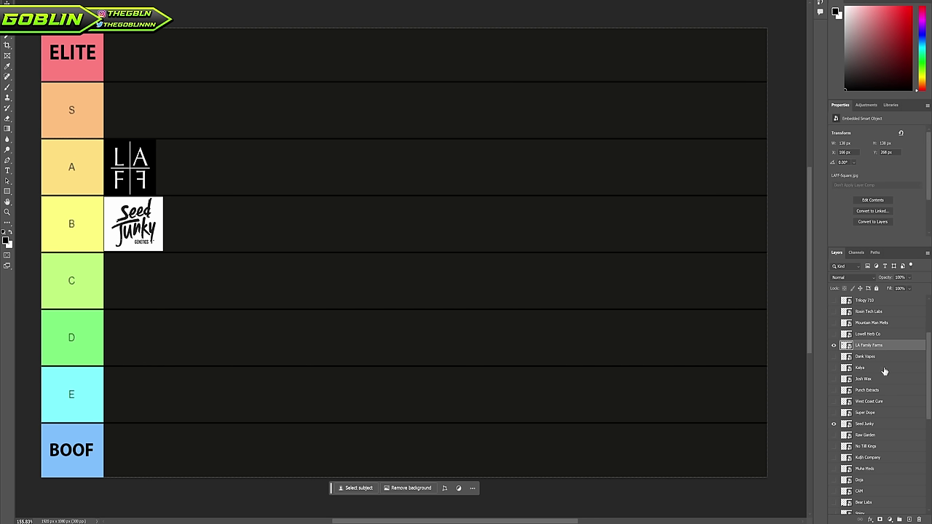
Show the Lowell Herb Co logo and place it at the start of the BOOF tier
{"action": "left_click", "coordinate": [876, 335]}
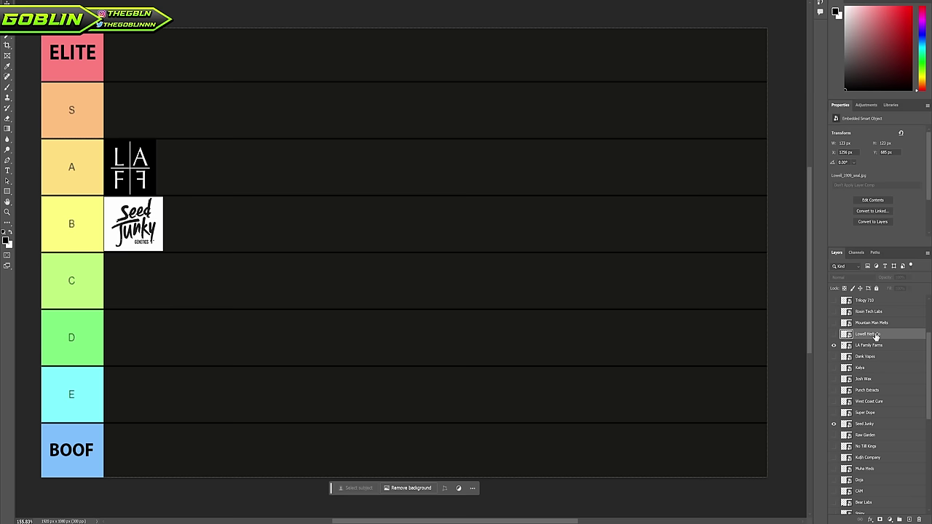
{"action": "left_click", "coordinate": [834, 335]}
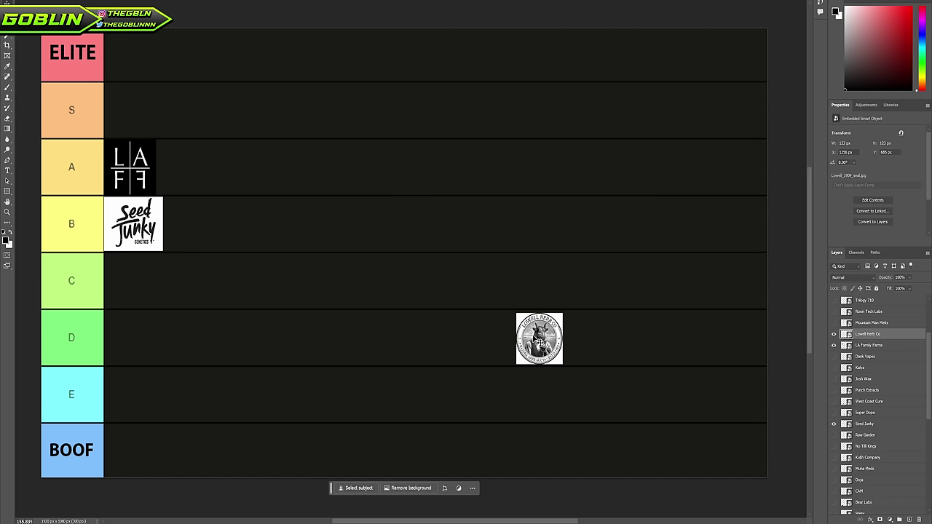
{"action": "left_click_drag", "start_coordinate": [543, 350], "coordinate": [471, 299]}
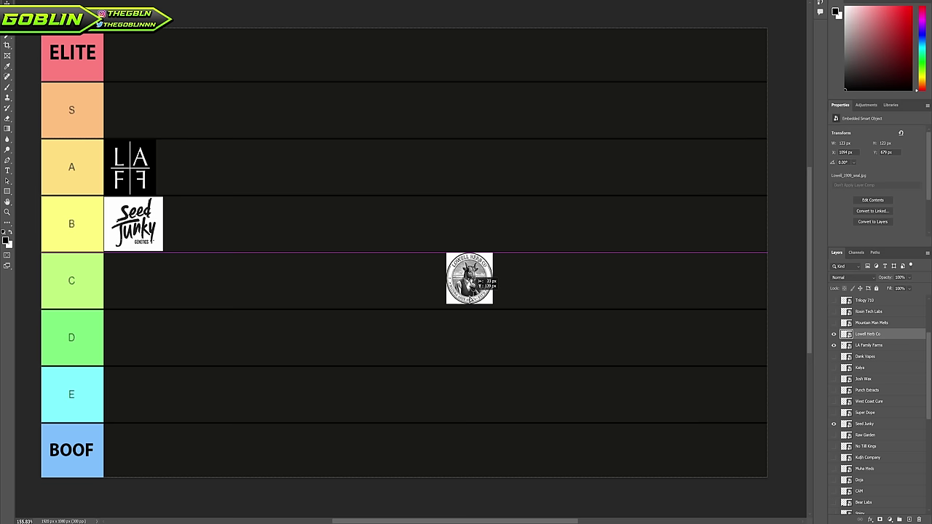
{"action": "mouse_move", "coordinate": [470, 299]}
{"action": "left_mouse_down"}
{"action": "mouse_move", "coordinate": [448, 298]}
{"action": "mouse_move", "coordinate": [463, 289]}
{"action": "left_mouse_up"}
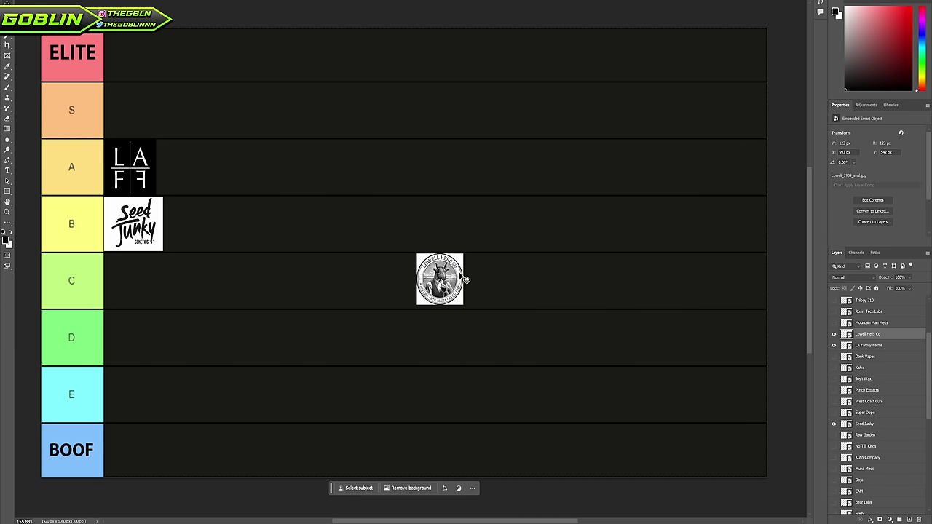
{"action": "left_click_drag", "start_coordinate": [448, 273], "coordinate": [406, 203]}
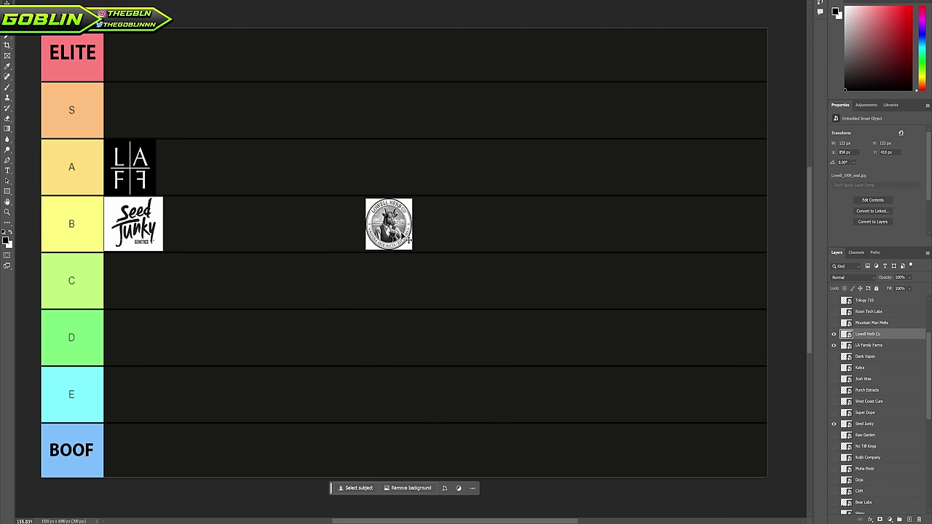
{"action": "left_click_drag", "start_coordinate": [412, 260], "coordinate": [122, 460]}
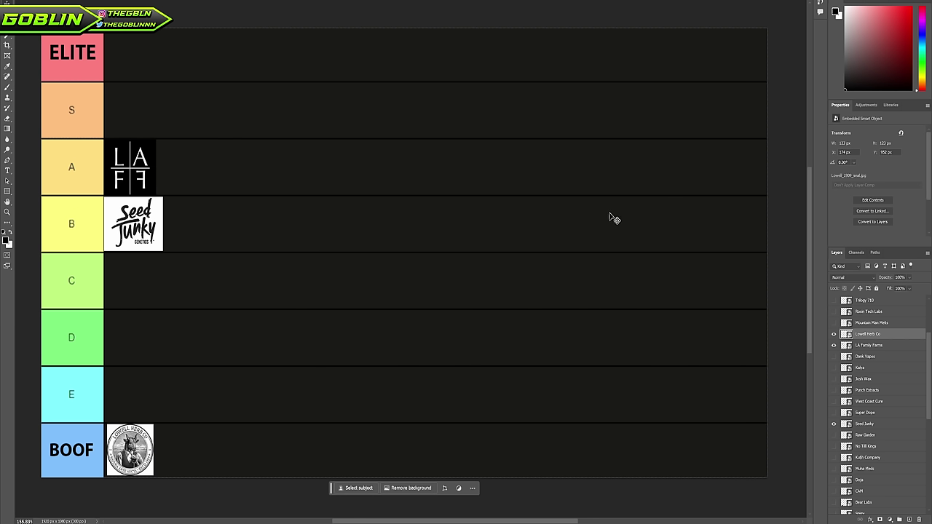
Look through the hidden logo layers for the next brand to rank
{"action": "left_click", "coordinate": [879, 323]}
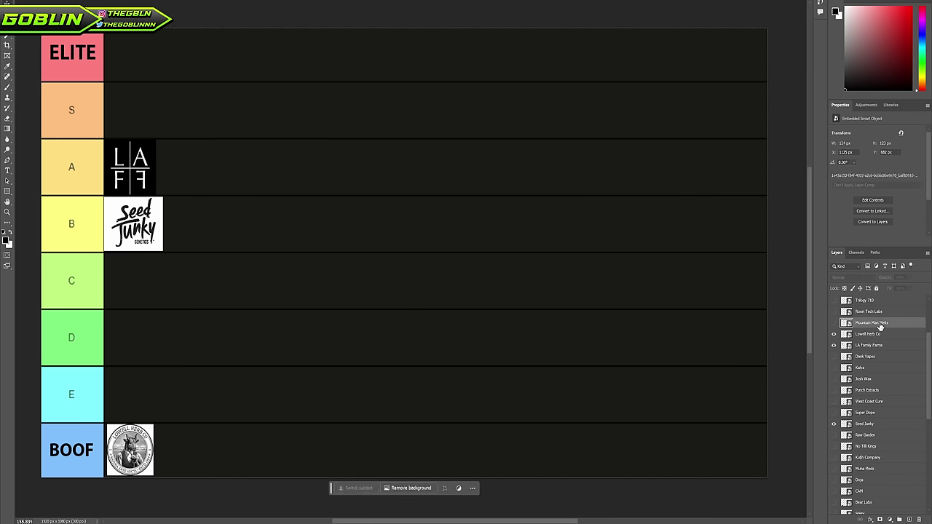
{"action": "scroll", "coordinate": [866, 408], "scroll_direction": "up", "scroll_amount": 3}
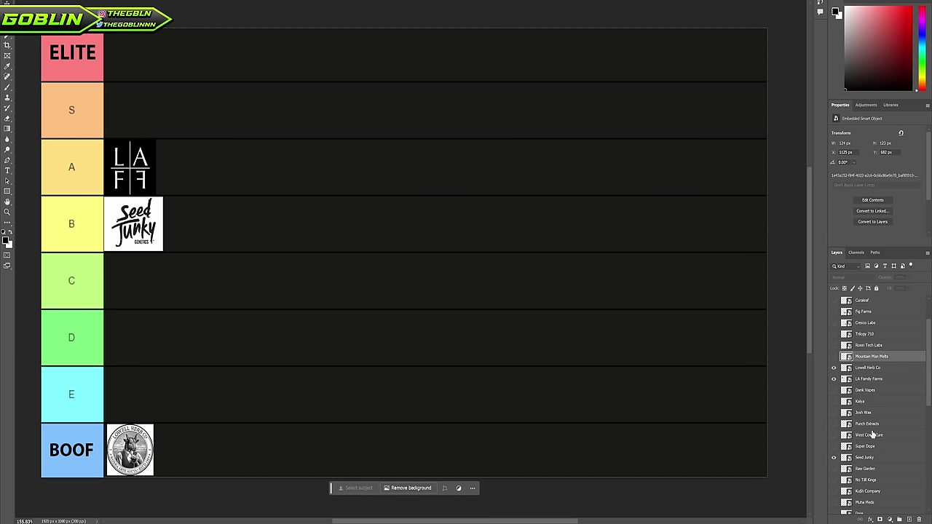
{"action": "left_click", "coordinate": [874, 369]}
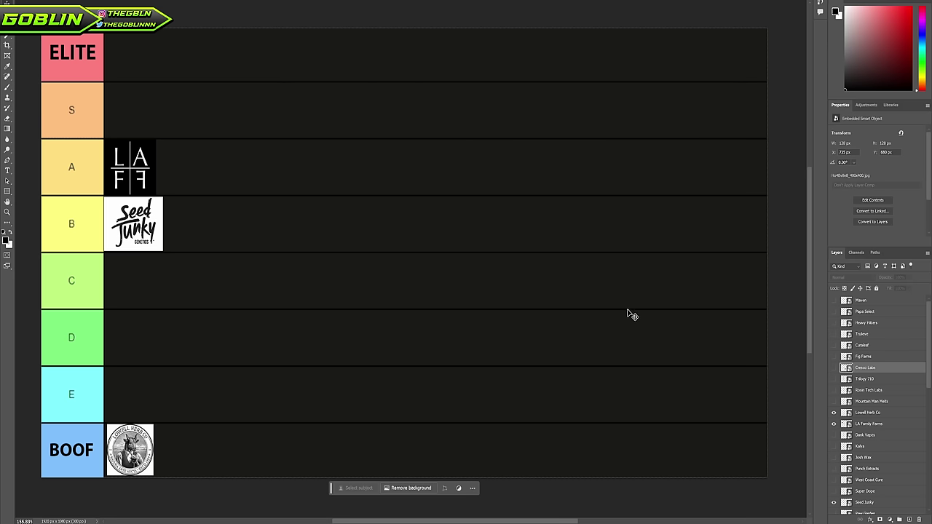
{"action": "left_click", "coordinate": [864, 356]}
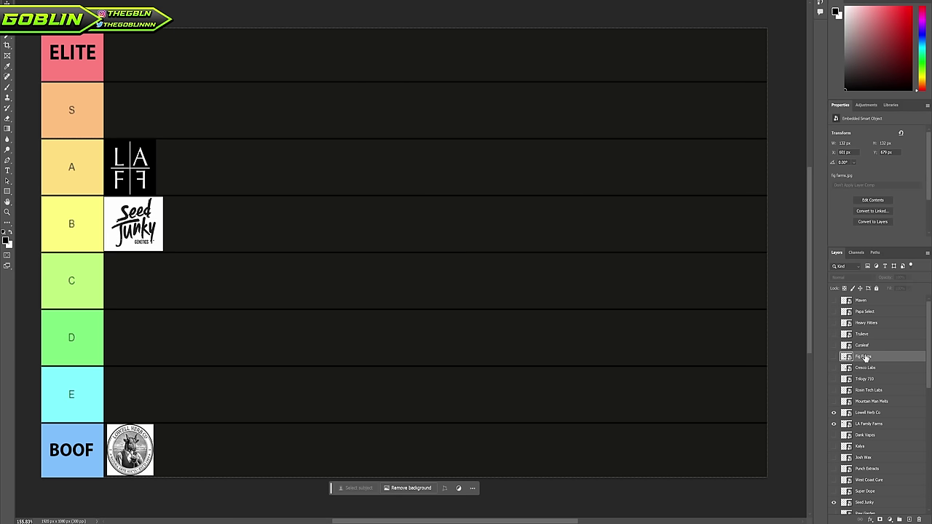
{"action": "left_click", "coordinate": [869, 346]}
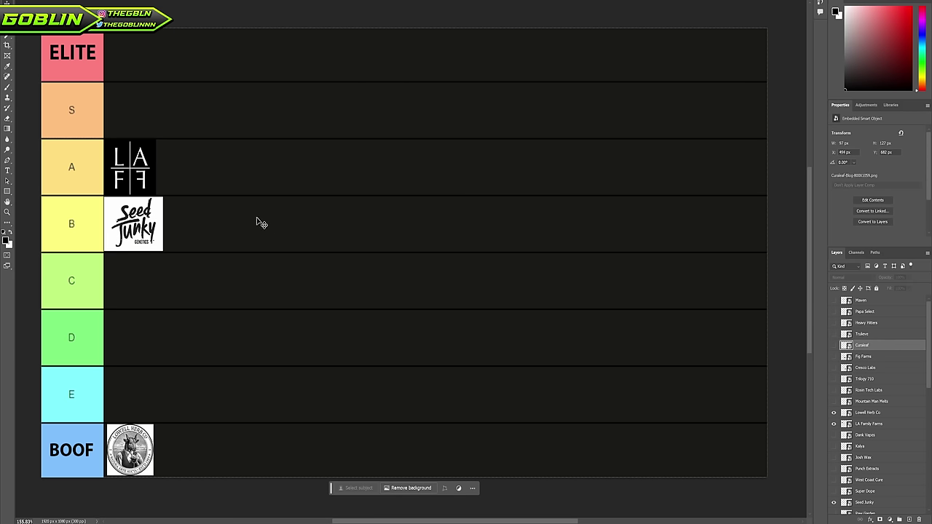
{"action": "left_click", "coordinate": [883, 323]}
{"action": "left_click", "coordinate": [883, 312]}
{"action": "scroll", "coordinate": [880, 367], "scroll_direction": "down", "scroll_amount": 3}
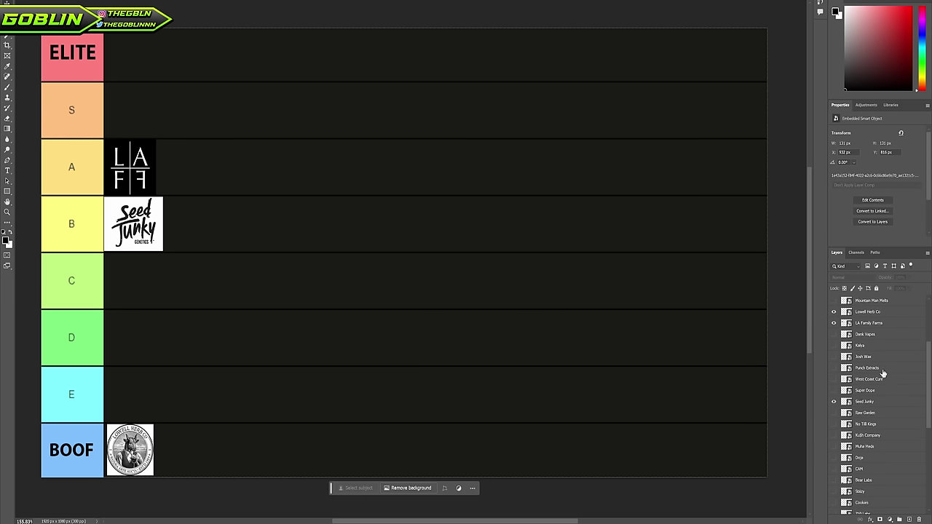
{"action": "scroll", "coordinate": [882, 373], "scroll_direction": "down", "scroll_amount": 3}
Show the Doja logo and place it in the A tier directly beside the LA Family Farms logo
{"action": "left_click", "coordinate": [857, 391]}
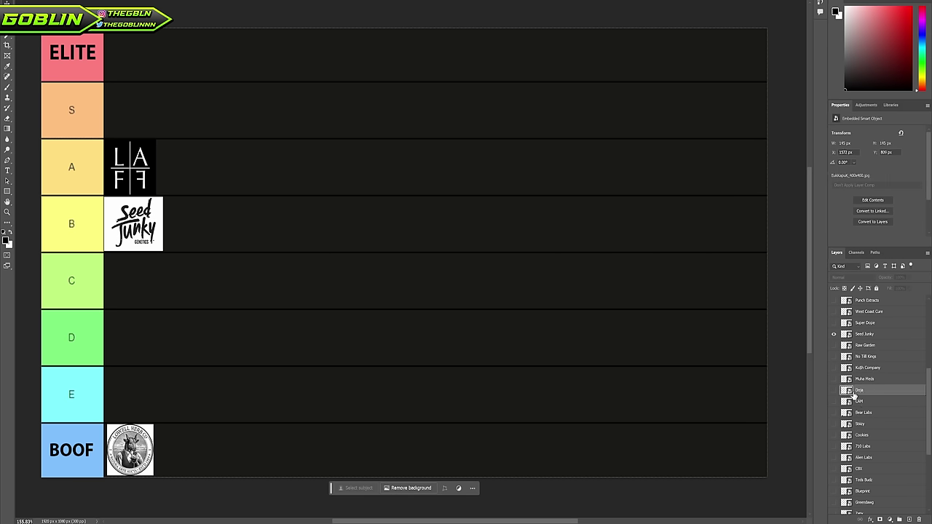
{"action": "left_click", "coordinate": [834, 390]}
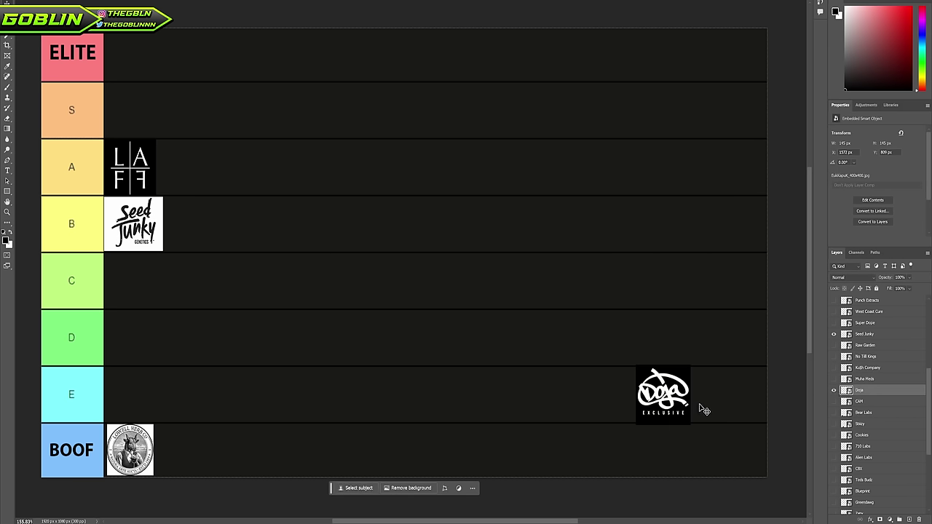
{"action": "left_click_drag", "start_coordinate": [675, 405], "coordinate": [360, 226]}
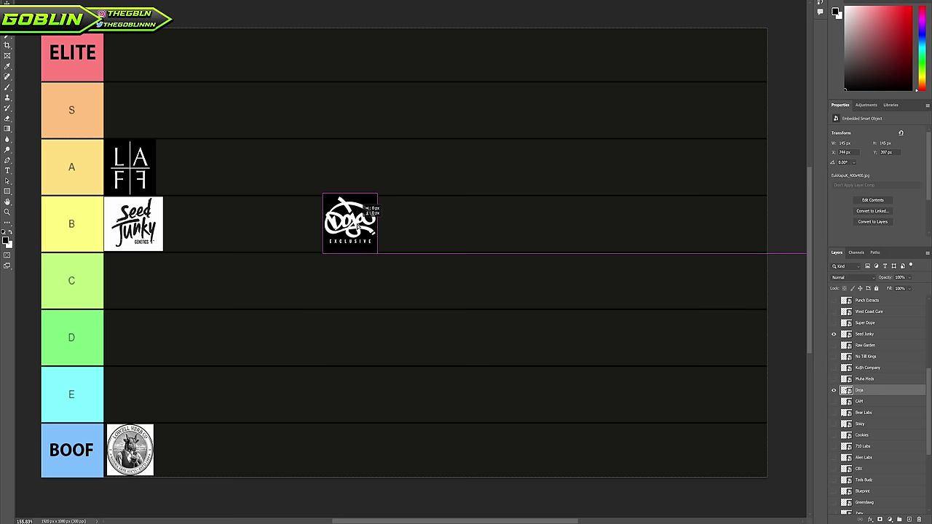
{"action": "left_click_drag", "start_coordinate": [357, 227], "coordinate": [281, 83]}
{"action": "left_click_drag", "start_coordinate": [289, 136], "coordinate": [281, 167]}
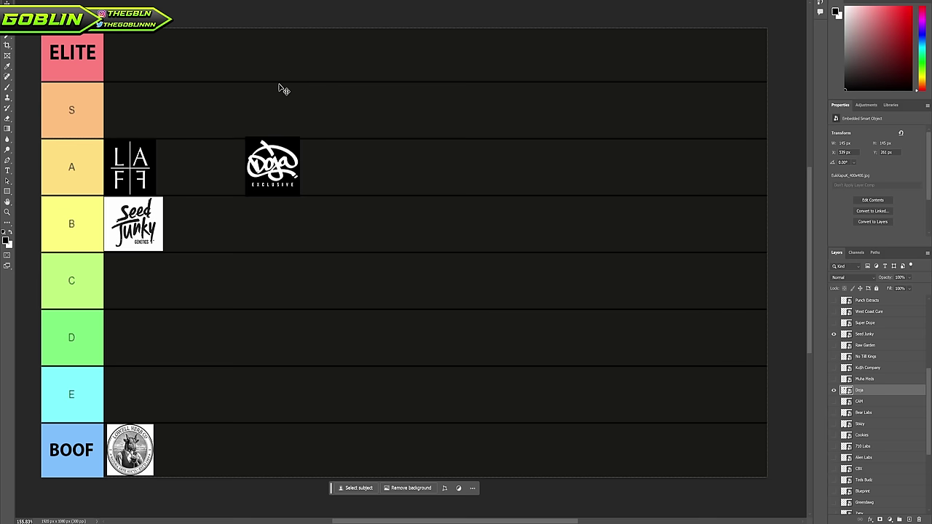
{"action": "mouse_move", "coordinate": [278, 168]}
{"action": "left_mouse_down"}
{"action": "mouse_move", "coordinate": [286, 189]}
{"action": "mouse_move", "coordinate": [291, 170]}
{"action": "left_mouse_up"}
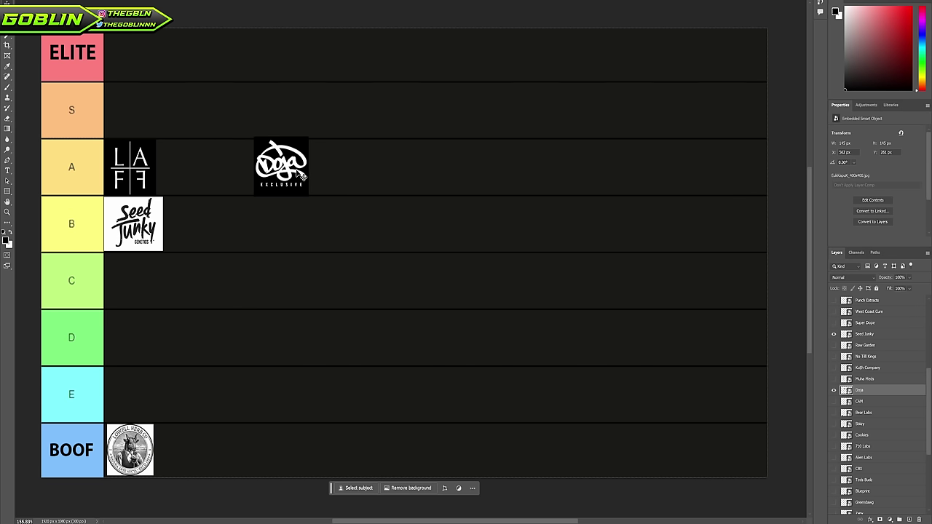
{"action": "left_click_drag", "start_coordinate": [300, 175], "coordinate": [192, 173]}
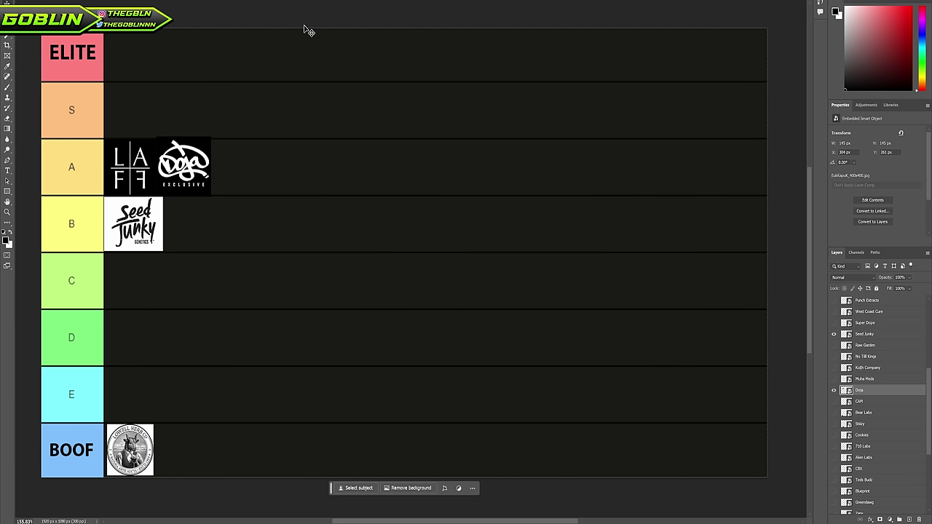
Show the 710 Labs logo and place it near the start of the S tier, at about X 179 px and Y 130 px
{"action": "scroll", "coordinate": [874, 423], "scroll_direction": "down", "scroll_amount": 1}
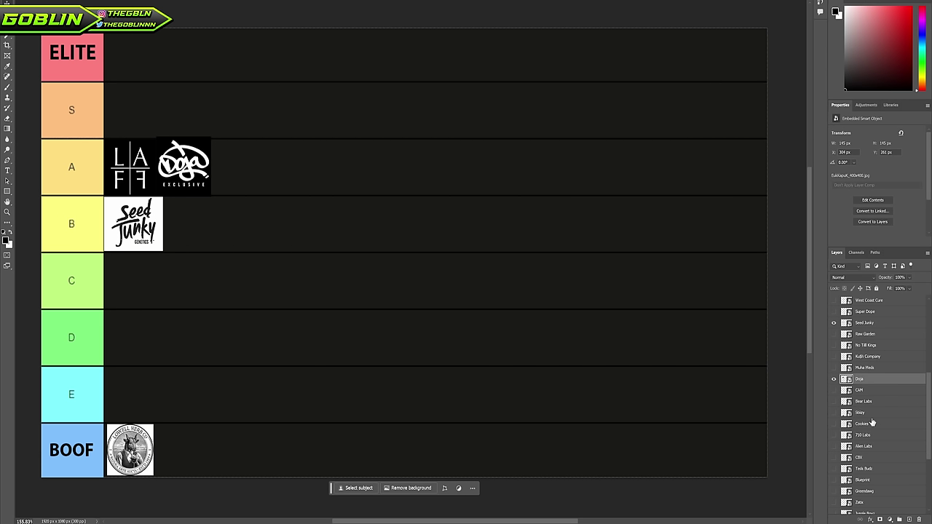
{"action": "scroll", "coordinate": [873, 421], "scroll_direction": "down", "scroll_amount": 5}
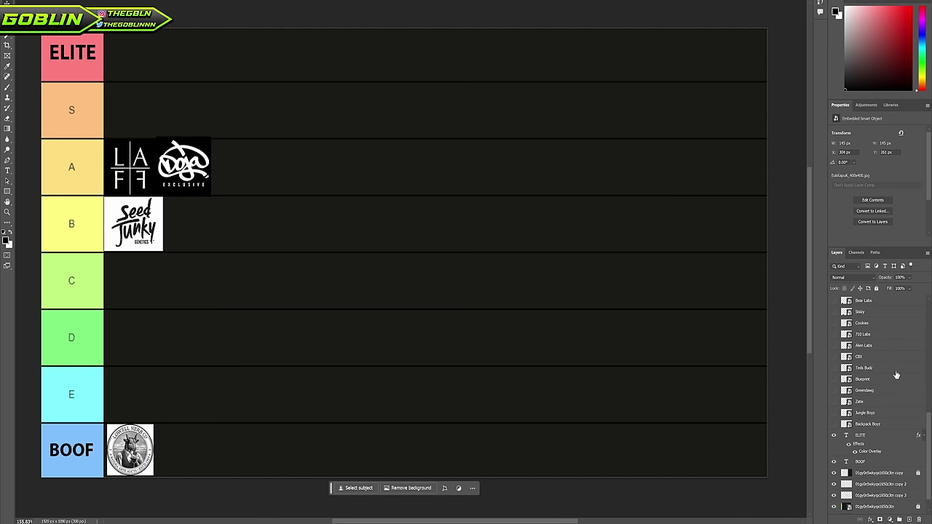
{"action": "left_click", "coordinate": [877, 336]}
{"action": "left_click", "coordinate": [834, 334]}
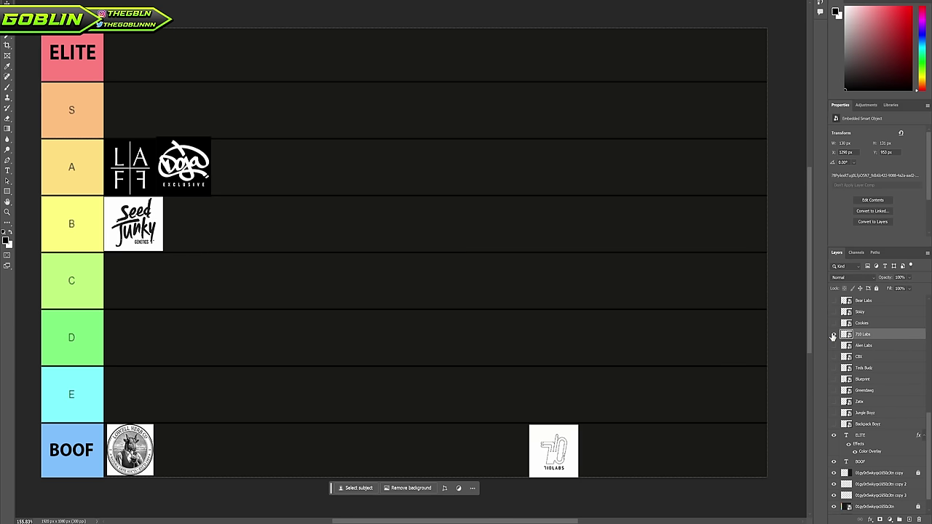
{"action": "left_click_drag", "start_coordinate": [532, 482], "coordinate": [337, 182]}
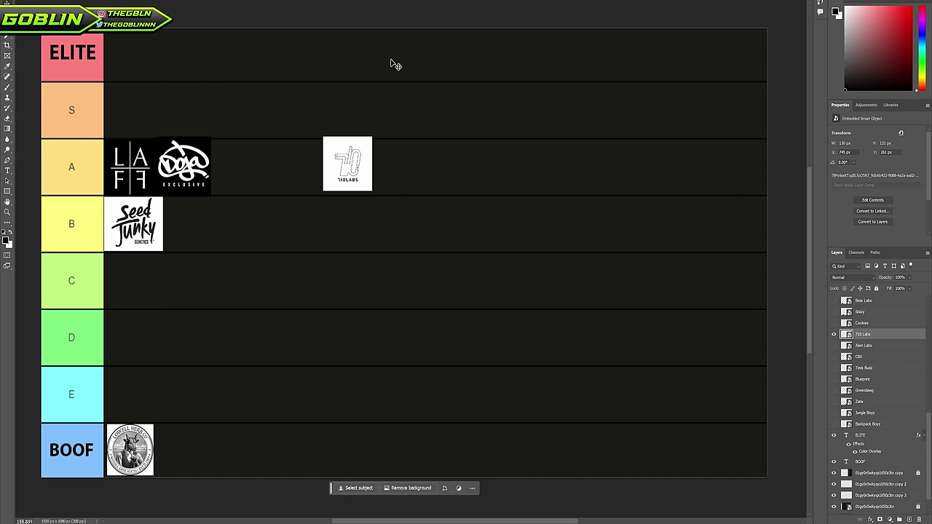
{"action": "mouse_move", "coordinate": [356, 177]}
{"action": "left_mouse_down"}
{"action": "mouse_move", "coordinate": [310, 171]}
{"action": "mouse_move", "coordinate": [377, 173]}
{"action": "mouse_move", "coordinate": [337, 171]}
{"action": "mouse_move", "coordinate": [340, 272]}
{"action": "mouse_move", "coordinate": [187, 265]}
{"action": "mouse_move", "coordinate": [349, 202]}
{"action": "mouse_move", "coordinate": [362, 173]}
{"action": "left_mouse_up"}
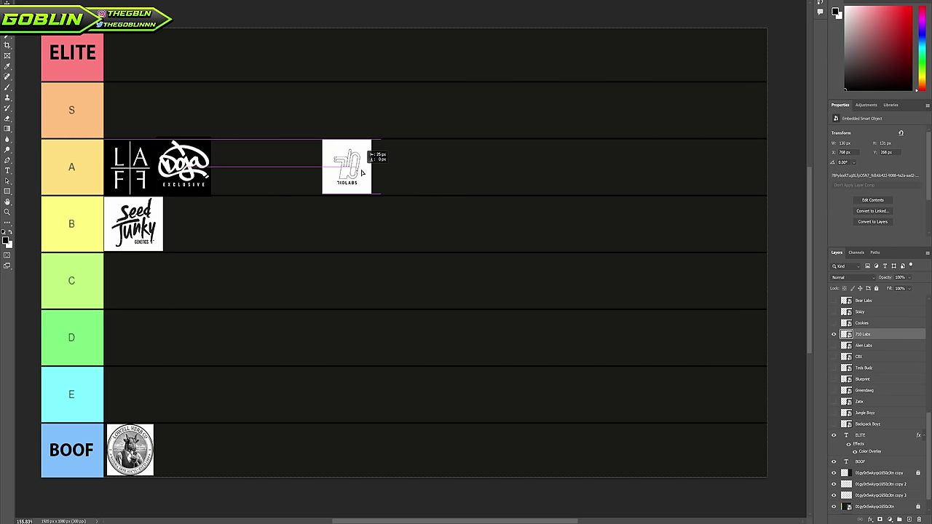
{"action": "left_click_drag", "start_coordinate": [362, 172], "coordinate": [265, 137]}
{"action": "mouse_move", "coordinate": [293, 161]}
{"action": "left_mouse_down"}
{"action": "mouse_move", "coordinate": [295, 174]}
{"action": "mouse_move", "coordinate": [292, 118]}
{"action": "mouse_move", "coordinate": [309, 121]}
{"action": "mouse_move", "coordinate": [333, 191]}
{"action": "mouse_move", "coordinate": [335, 165]}
{"action": "mouse_move", "coordinate": [329, 175]}
{"action": "mouse_move", "coordinate": [307, 172]}
{"action": "left_mouse_up"}
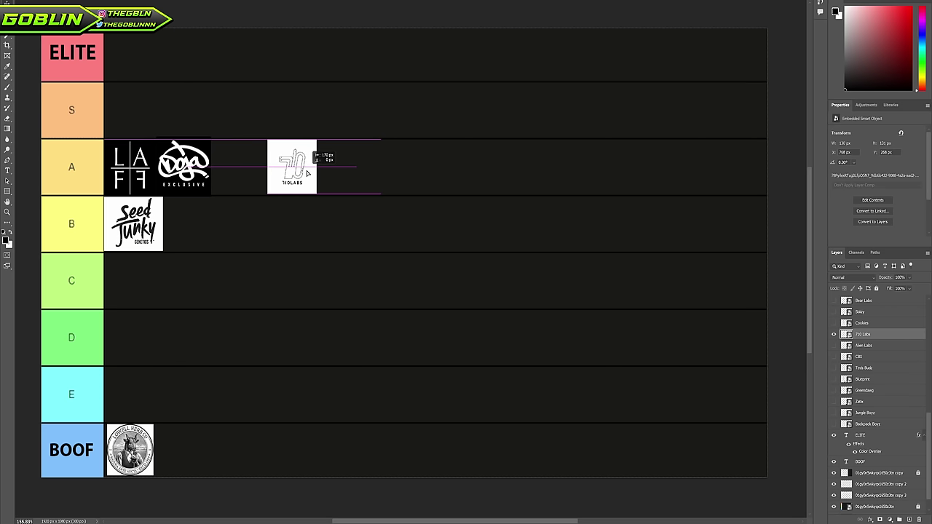
{"action": "left_click_drag", "start_coordinate": [307, 172], "coordinate": [145, 119]}
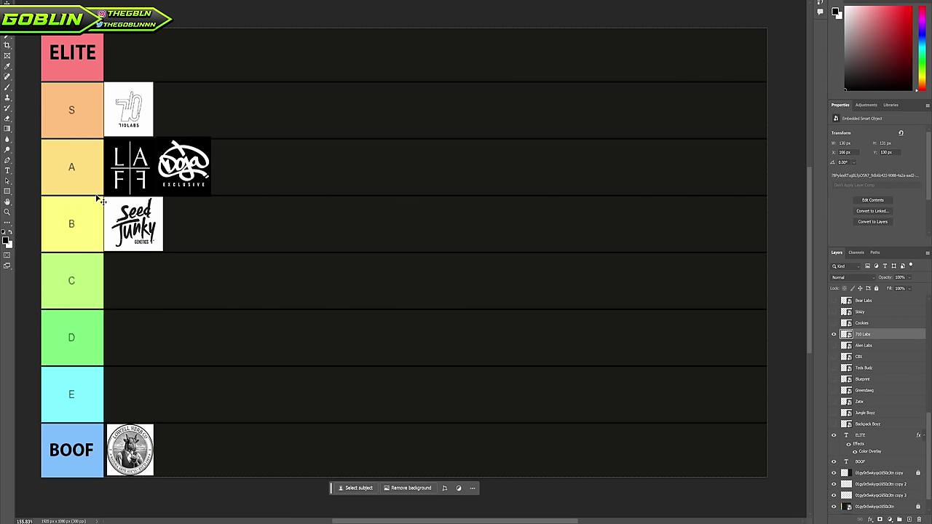
{"action": "scroll", "coordinate": [188, 149], "scroll_direction": "up", "scroll_amount": 1}
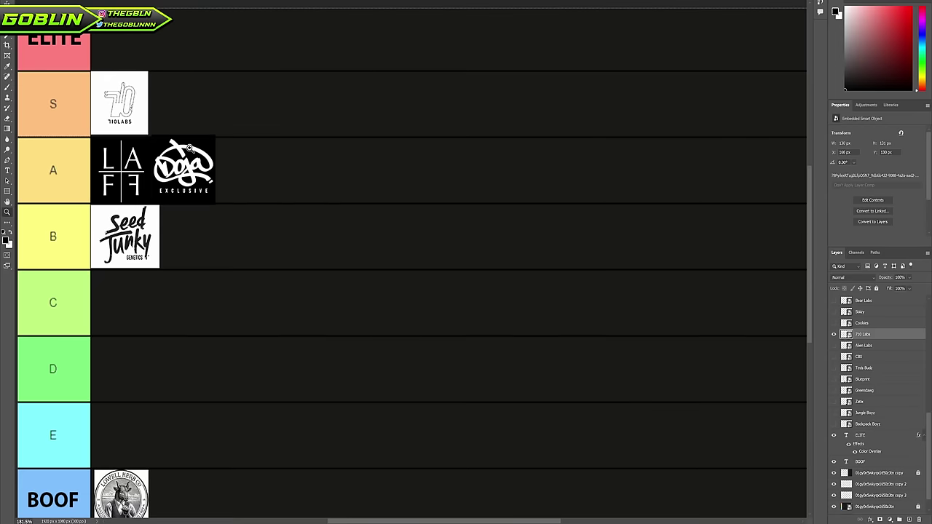
{"action": "scroll", "coordinate": [188, 148], "scroll_direction": "down", "scroll_amount": 1}
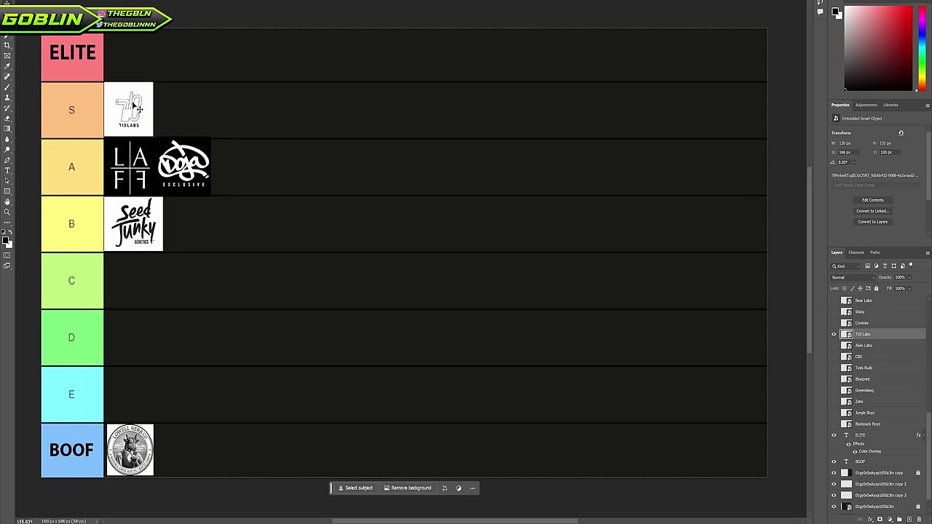
{"action": "mouse_move", "coordinate": [135, 106]}
{"action": "left_mouse_down"}
{"action": "mouse_move", "coordinate": [167, 85]}
{"action": "mouse_move", "coordinate": [141, 61]}
{"action": "mouse_move", "coordinate": [144, 115]}
{"action": "left_mouse_up"}
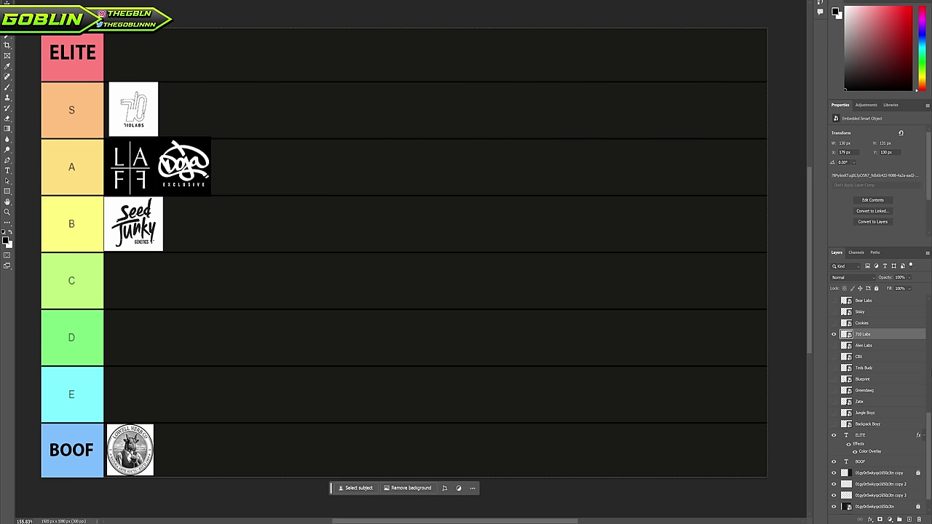
Show the Teds Budz logo and place it in the A tier directly after the Doja logo
{"action": "left_click", "coordinate": [879, 370]}
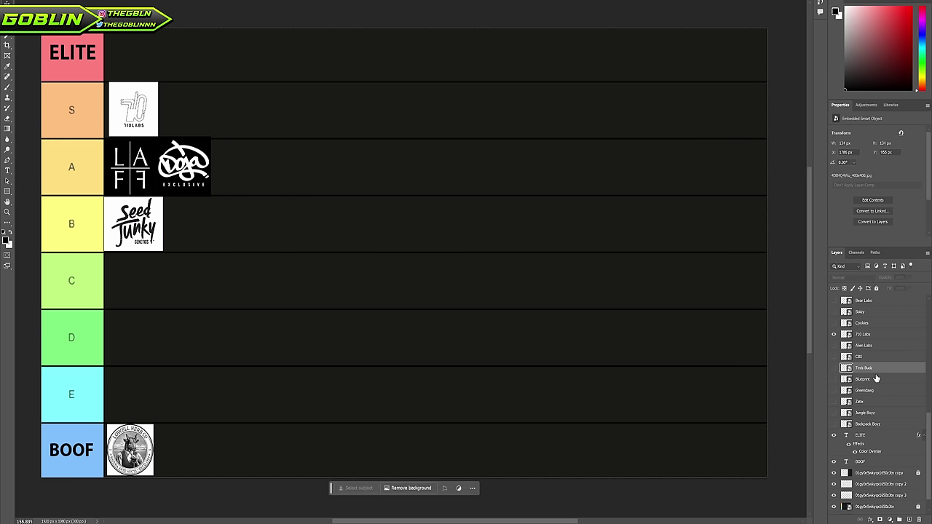
{"action": "left_click", "coordinate": [835, 368]}
{"action": "left_click_drag", "start_coordinate": [757, 441], "coordinate": [388, 146]}
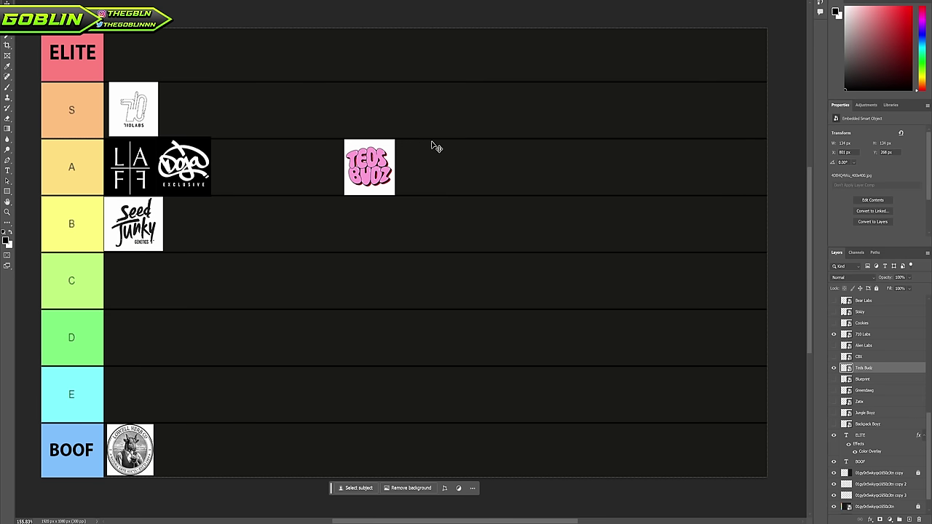
{"action": "left_click_drag", "start_coordinate": [386, 172], "coordinate": [371, 177]}
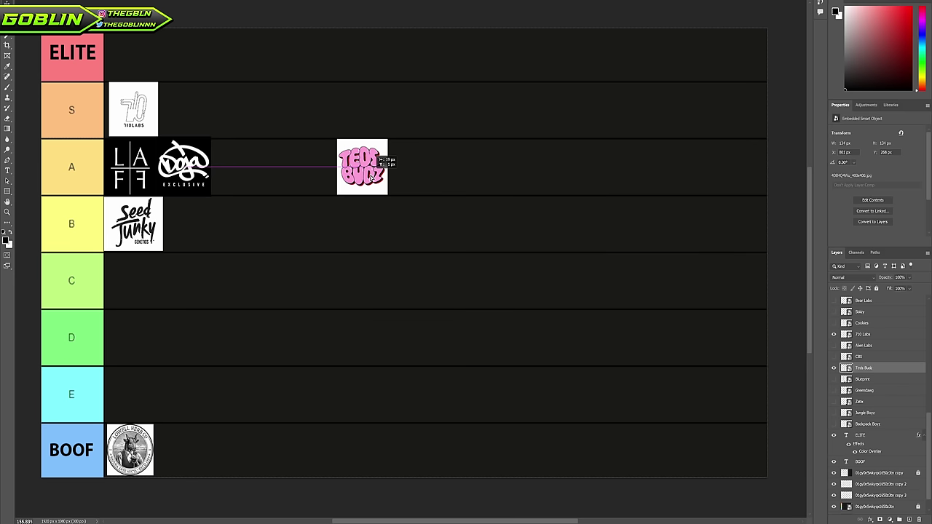
{"action": "mouse_move", "coordinate": [371, 175]}
{"action": "left_mouse_down"}
{"action": "mouse_move", "coordinate": [356, 176]}
{"action": "mouse_move", "coordinate": [365, 182]}
{"action": "left_mouse_up"}
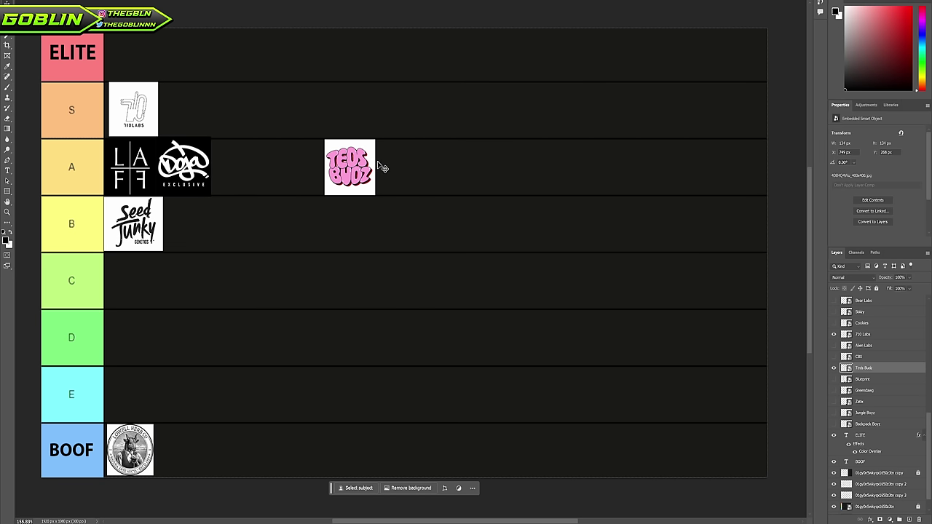
{"action": "left_click_drag", "start_coordinate": [360, 162], "coordinate": [251, 166]}
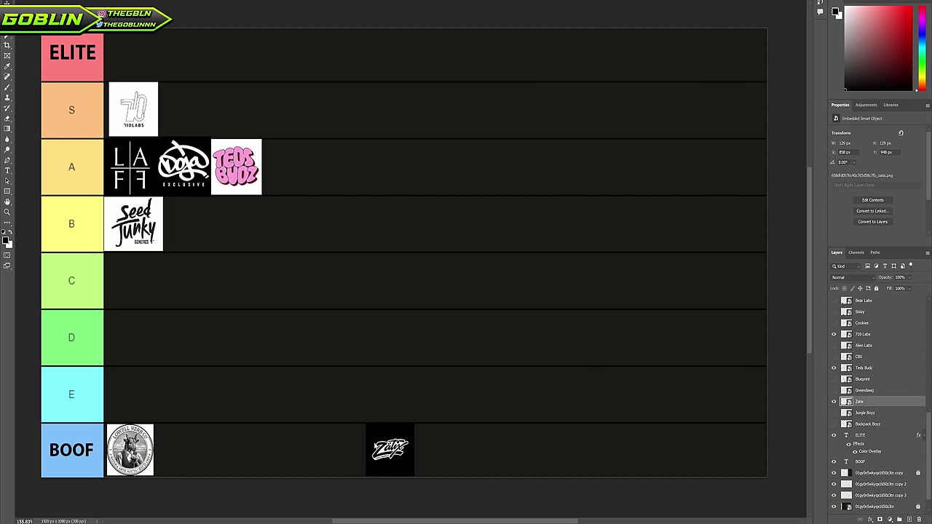
Show the Zatix logo and place it in the S tier directly after the 710 Labs logo
{"action": "left_click_drag", "start_coordinate": [382, 417], "coordinate": [332, 271]}
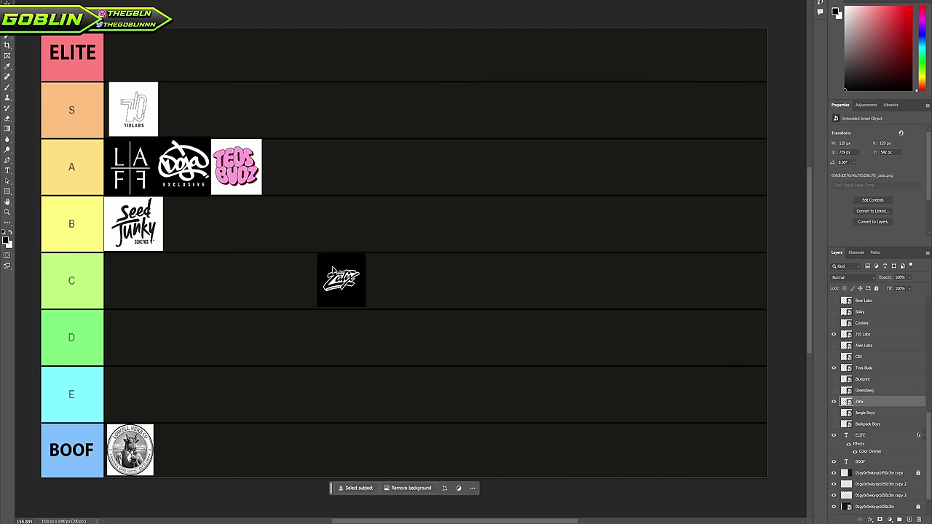
{"action": "left_click_drag", "start_coordinate": [338, 271], "coordinate": [262, 272]}
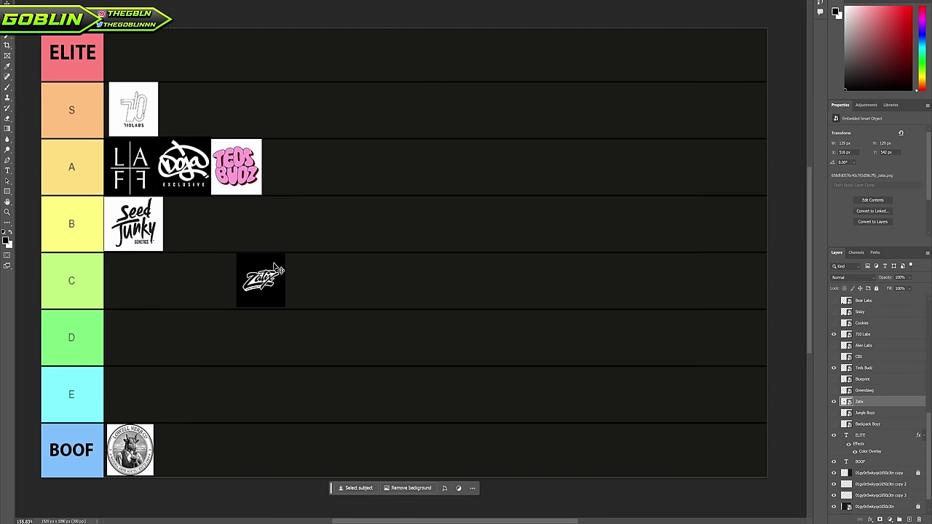
{"action": "left_click_drag", "start_coordinate": [265, 288], "coordinate": [265, 291]}
{"action": "left_click_drag", "start_coordinate": [256, 280], "coordinate": [319, 164]}
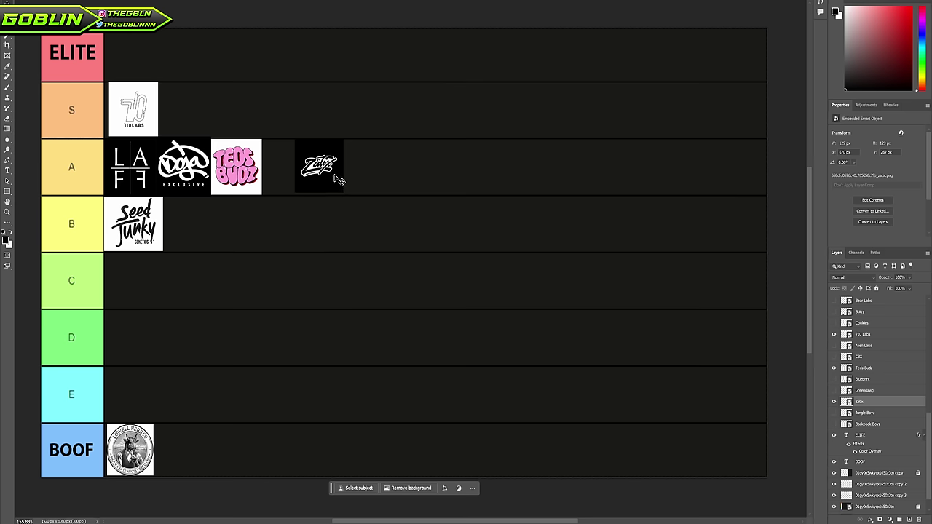
{"action": "left_click_drag", "start_coordinate": [333, 175], "coordinate": [194, 95]}
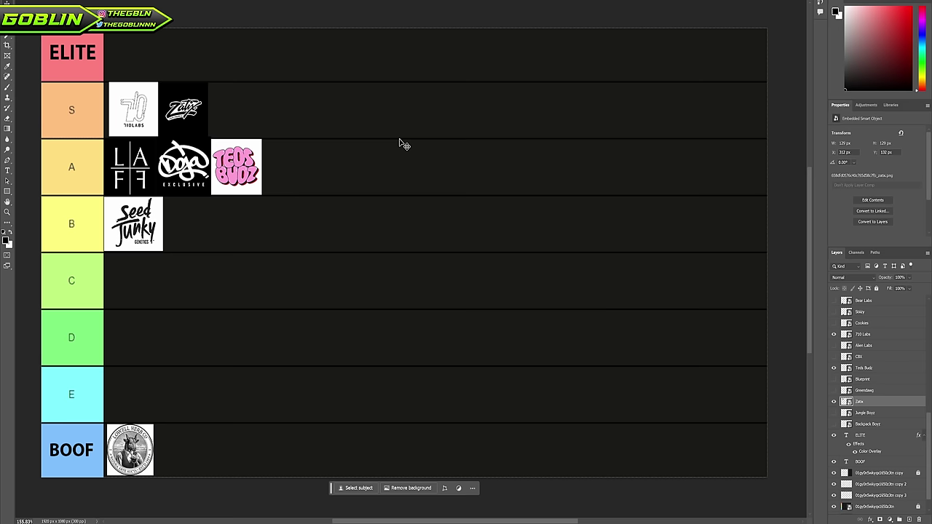
Show the CBX logo and place it in the A tier directly after the Teds Budz logo
{"action": "scroll", "coordinate": [874, 377], "scroll_direction": "up", "scroll_amount": 1}
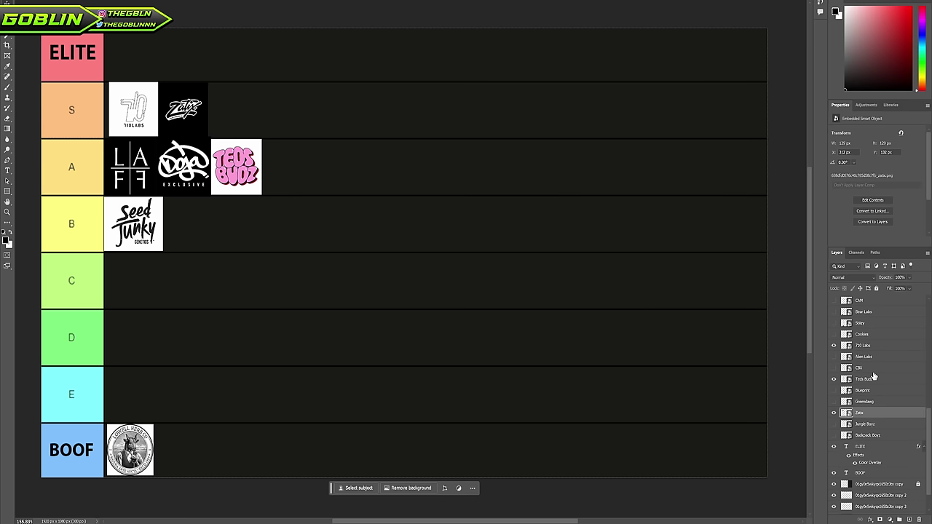
{"action": "left_click", "coordinate": [880, 369]}
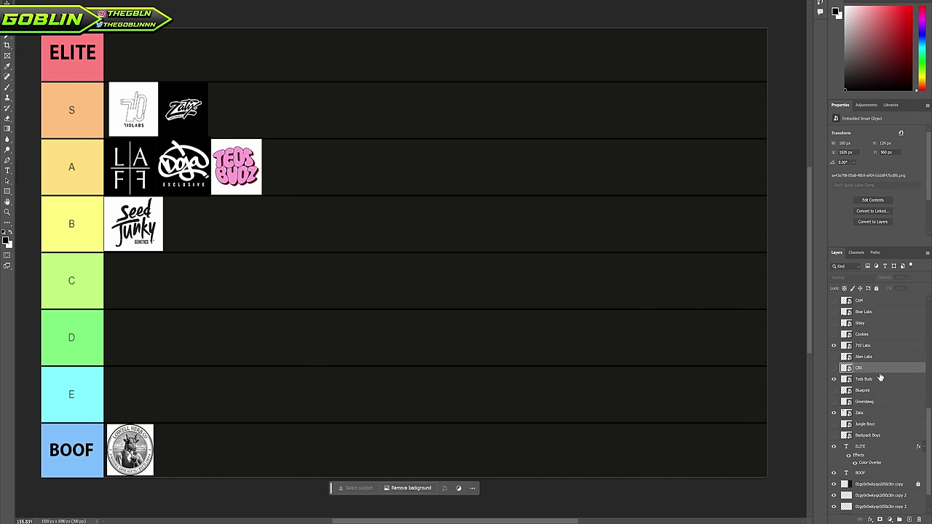
{"action": "left_click", "coordinate": [835, 370]}
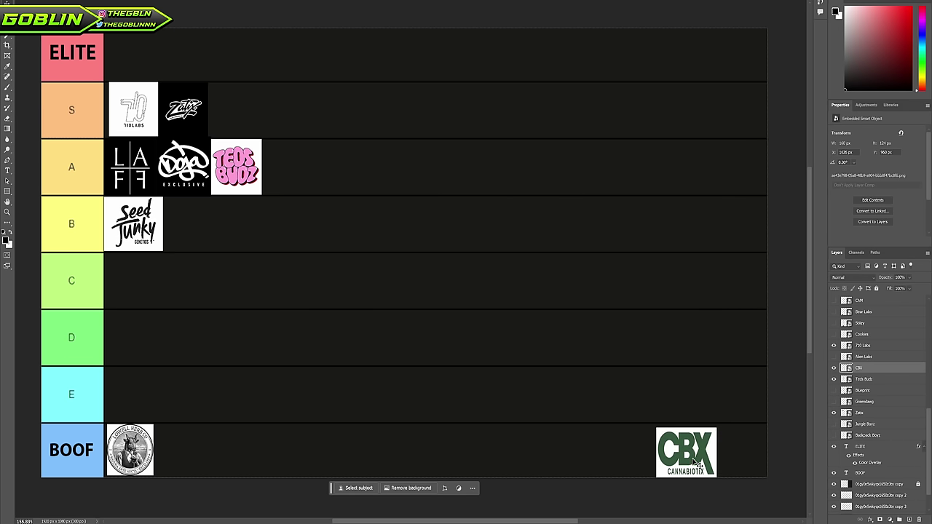
{"action": "left_click_drag", "start_coordinate": [695, 463], "coordinate": [429, 288]}
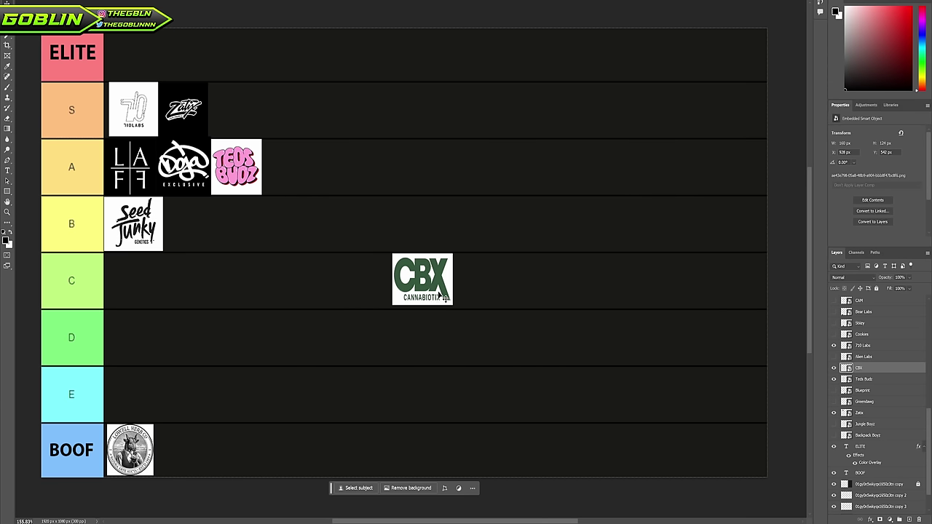
{"action": "mouse_move", "coordinate": [437, 301]}
{"action": "left_mouse_down"}
{"action": "mouse_move", "coordinate": [460, 329]}
{"action": "mouse_move", "coordinate": [161, 63]}
{"action": "mouse_move", "coordinate": [136, 69]}
{"action": "mouse_move", "coordinate": [147, 67]}
{"action": "mouse_move", "coordinate": [423, 297]}
{"action": "mouse_move", "coordinate": [434, 291]}
{"action": "left_mouse_up"}
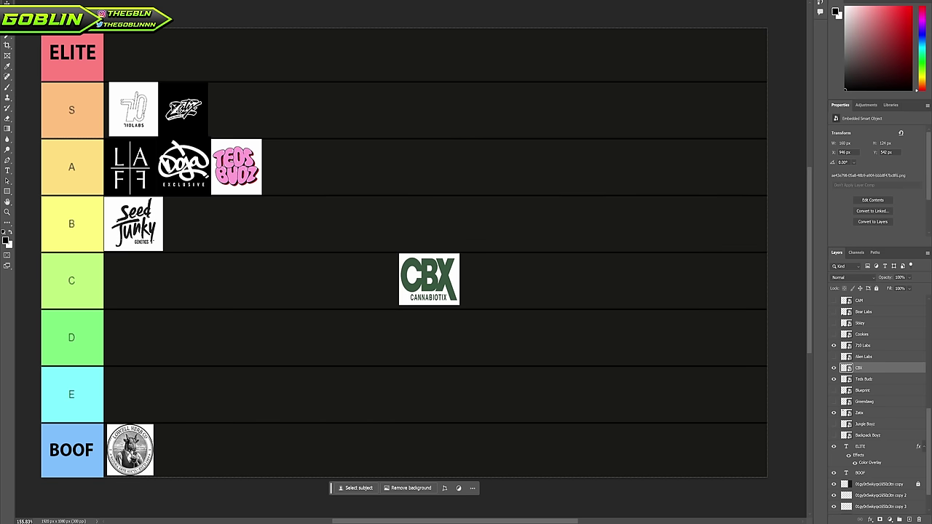
{"action": "mouse_move", "coordinate": [433, 278]}
{"action": "left_mouse_down"}
{"action": "mouse_move", "coordinate": [419, 280]}
{"action": "mouse_move", "coordinate": [434, 280]}
{"action": "left_mouse_up"}
{"action": "left_click_drag", "start_coordinate": [429, 275], "coordinate": [304, 165]}
{"action": "left_click_drag", "start_coordinate": [297, 166], "coordinate": [289, 167]}
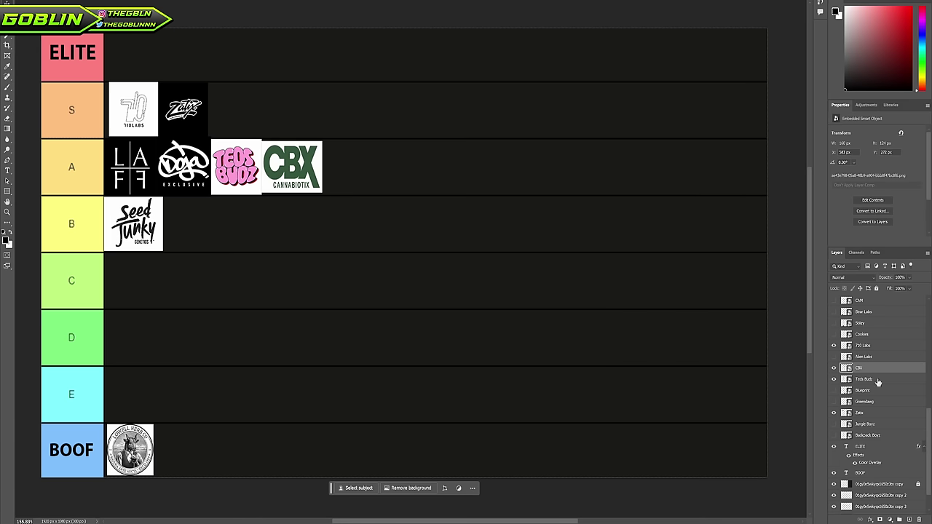
Move the 710 Labs logo from the S tier to the start of the ELITE tier, at X 166 px and Y 0 px
{"action": "scroll", "coordinate": [893, 416], "scroll_direction": "up", "scroll_amount": 1}
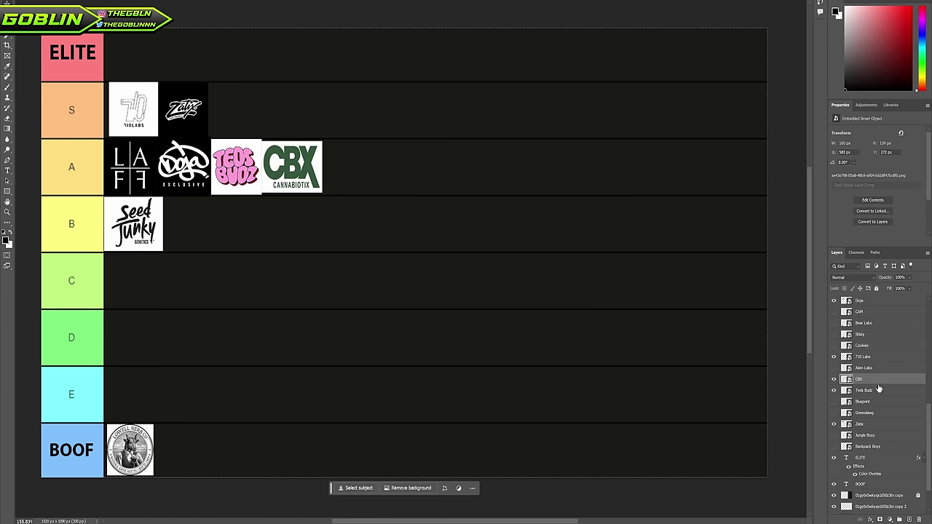
{"action": "left_click", "coordinate": [885, 357]}
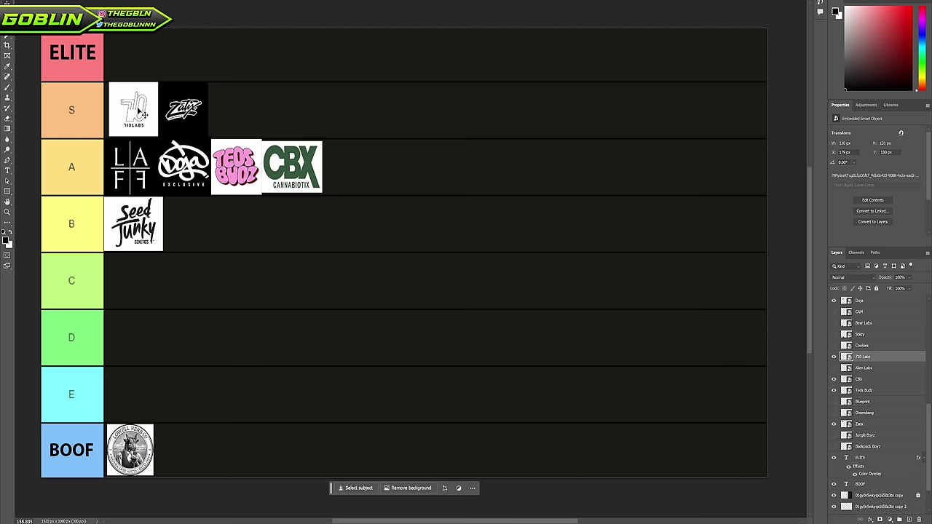
{"action": "left_click_drag", "start_coordinate": [141, 111], "coordinate": [136, 57]}
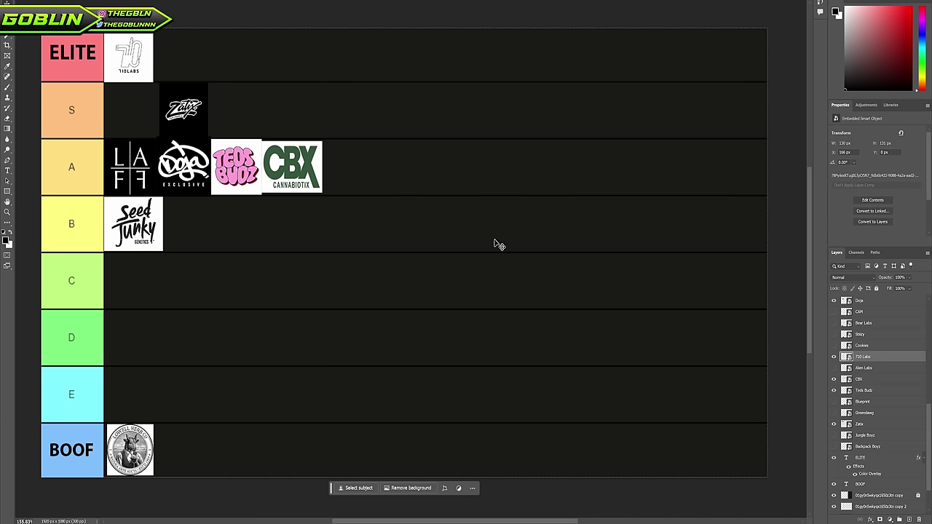
{"action": "scroll", "coordinate": [882, 456], "scroll_direction": "up", "scroll_amount": 1}
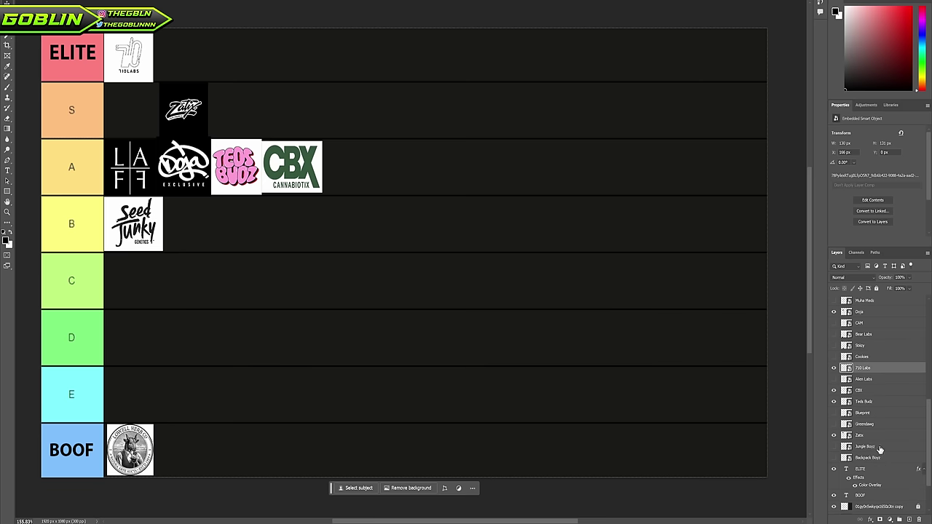
Move the Zatix logo to the start of the S tier, at X 167 px and Y 135 px
{"action": "left_click", "coordinate": [863, 435]}
{"action": "left_click_drag", "start_coordinate": [201, 118], "coordinate": [145, 118]}
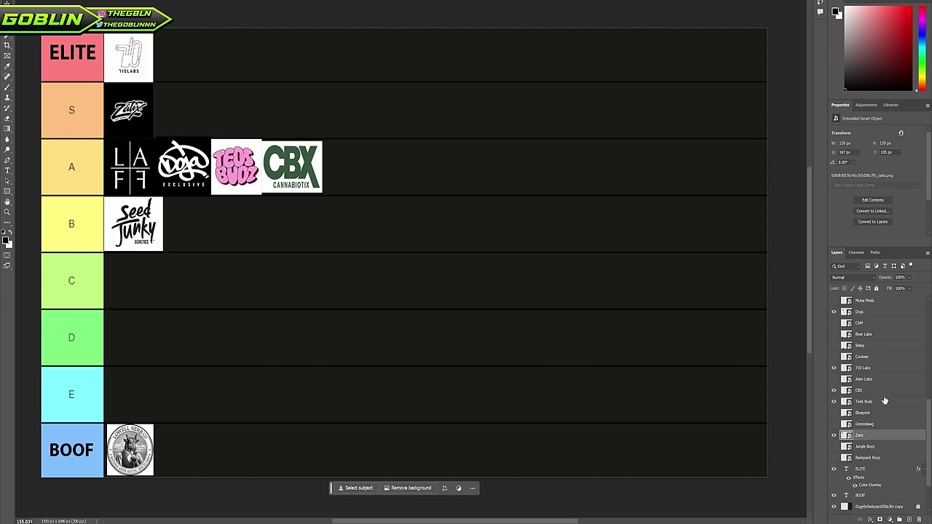
Show the Fig Farms logo and place it at the start of the D tier, at X 165 px and Y 676 px
{"action": "scroll", "coordinate": [885, 400], "scroll_direction": "up", "scroll_amount": 9}
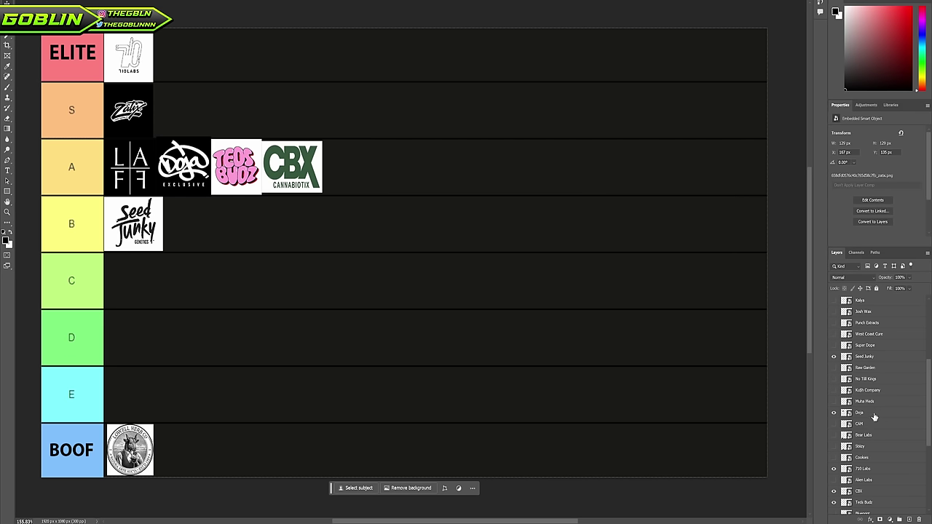
{"action": "scroll", "coordinate": [874, 417], "scroll_direction": "up", "scroll_amount": 4}
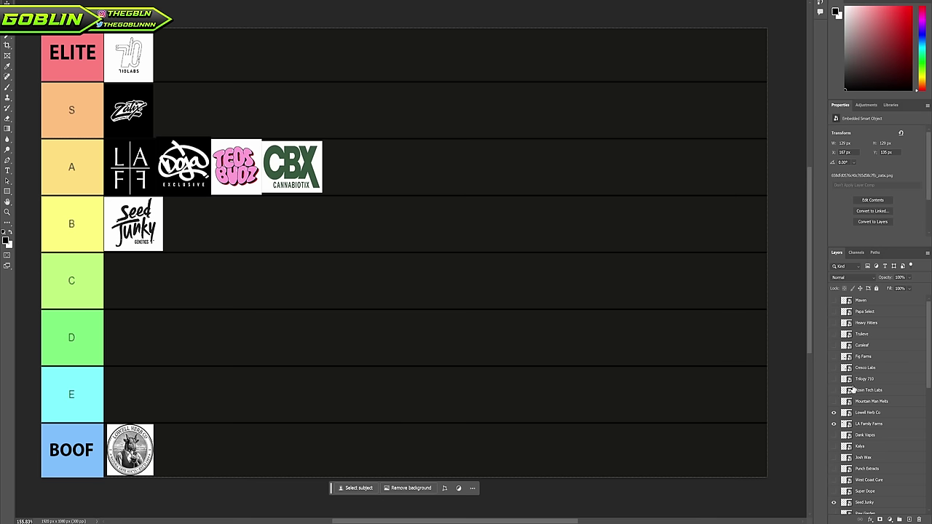
{"action": "left_click", "coordinate": [869, 369]}
{"action": "left_click", "coordinate": [872, 345]}
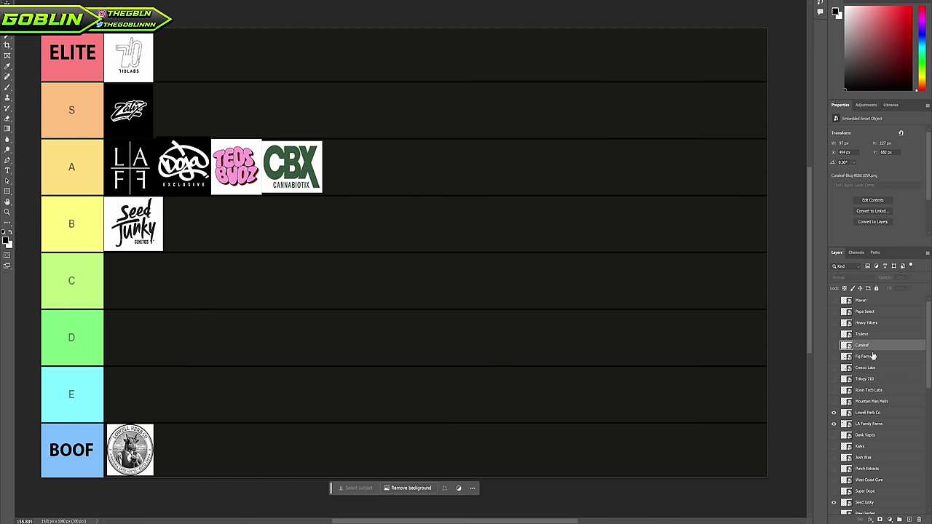
{"action": "left_click", "coordinate": [875, 360]}
{"action": "left_click", "coordinate": [834, 357]}
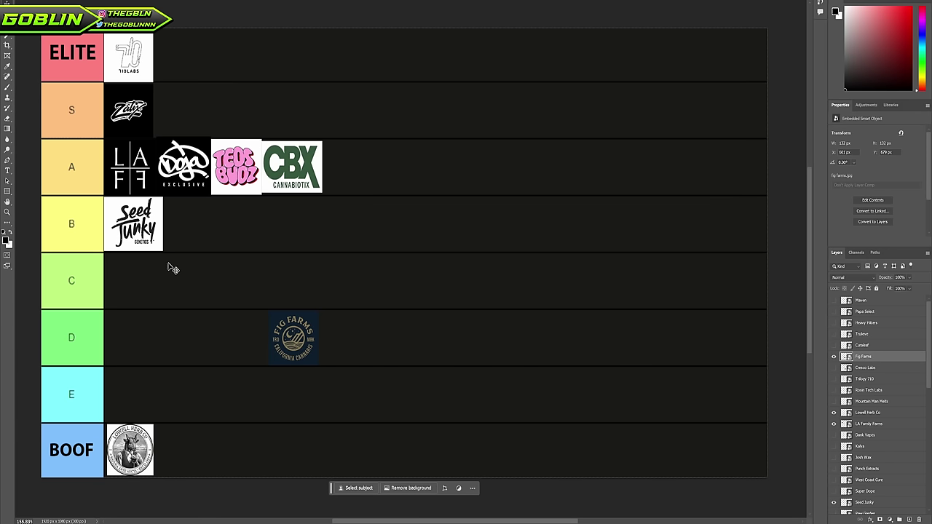
{"action": "left_click_drag", "start_coordinate": [300, 345], "coordinate": [203, 227]}
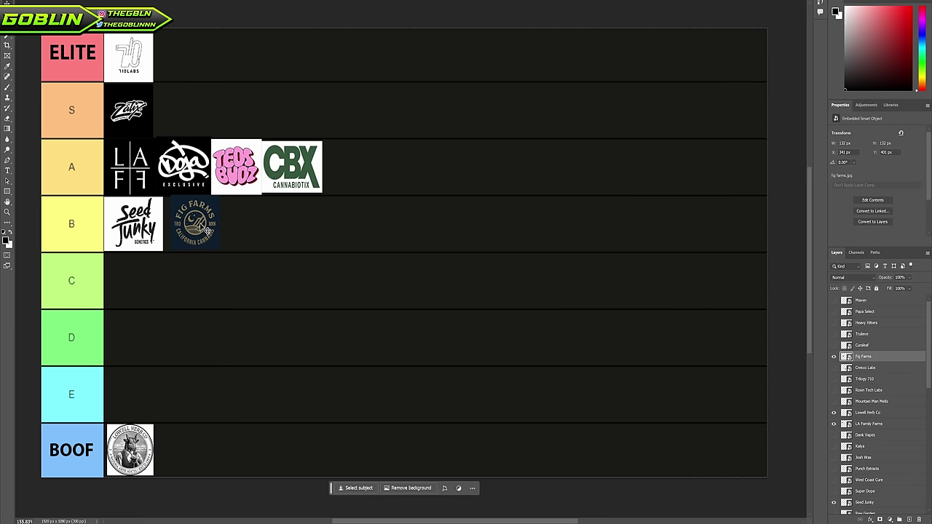
{"action": "left_click_drag", "start_coordinate": [211, 230], "coordinate": [199, 228]}
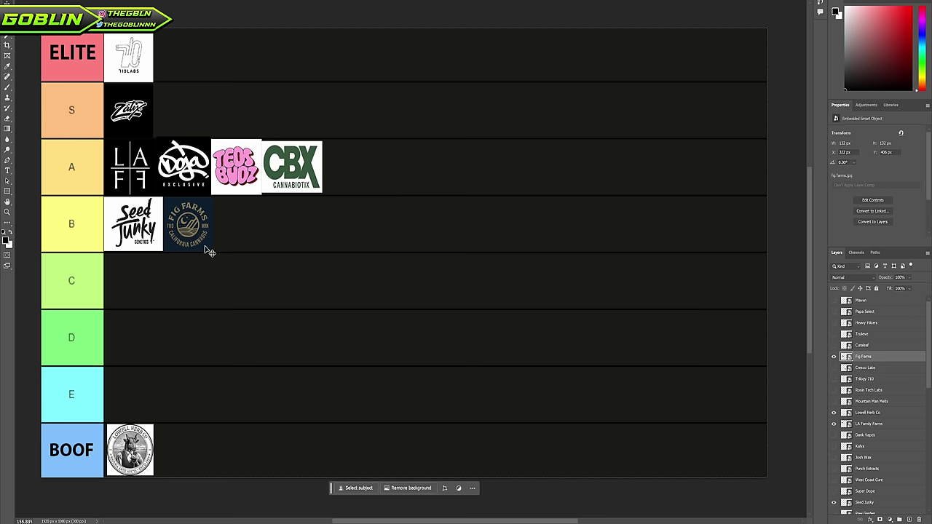
{"action": "left_click_drag", "start_coordinate": [201, 218], "coordinate": [132, 286]}
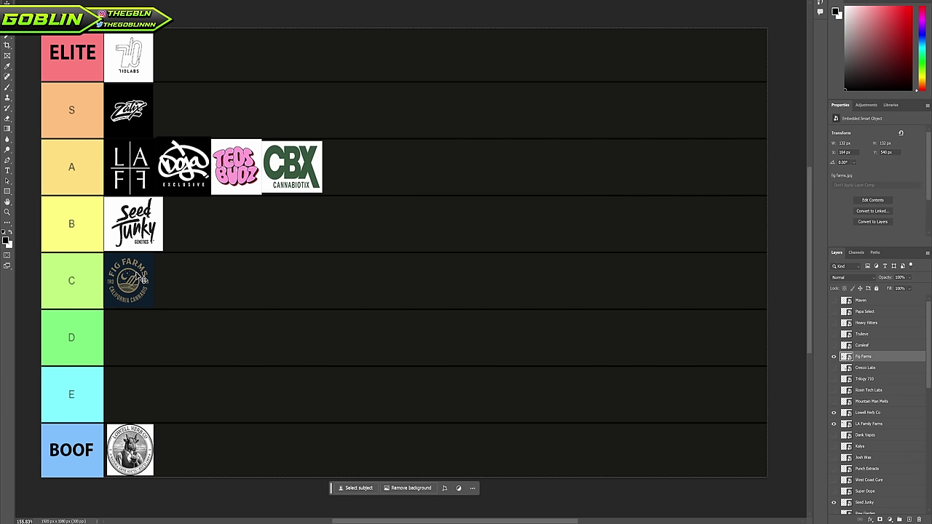
{"action": "left_click_drag", "start_coordinate": [142, 279], "coordinate": [129, 333]}
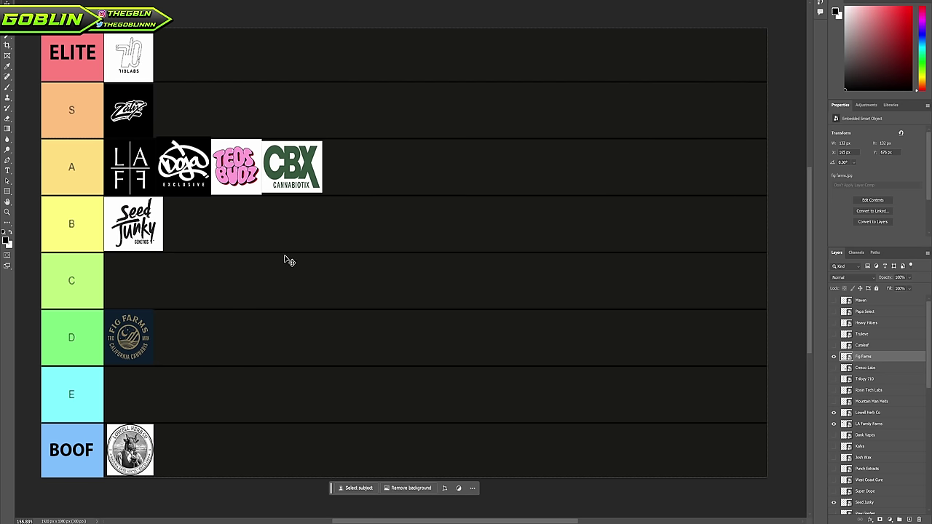
Show the Heavy Hitters logo and place it at the start of the E tier, at X 172 px and Y 817 px
{"action": "left_click", "coordinate": [875, 325]}
{"action": "left_click", "coordinate": [834, 323]}
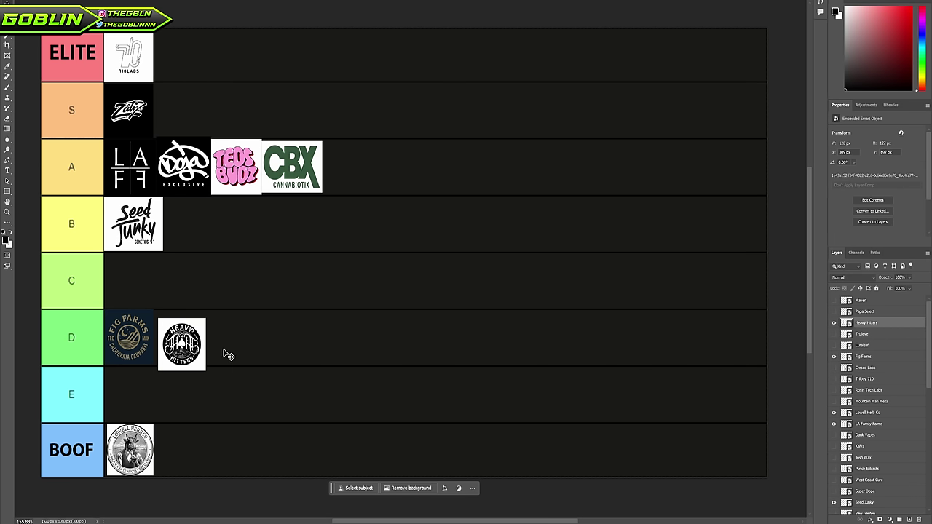
{"action": "left_click_drag", "start_coordinate": [180, 344], "coordinate": [402, 219]}
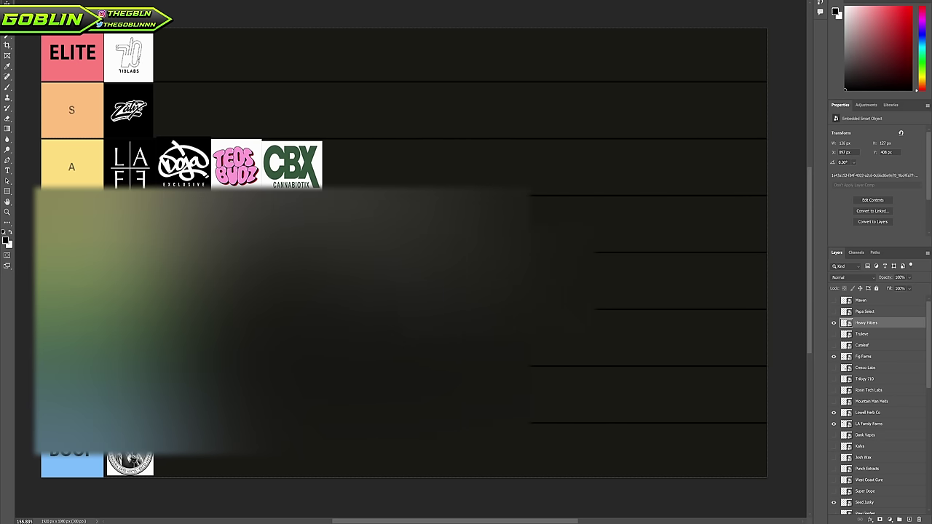
{"action": "key", "text": "alt+Tab"}
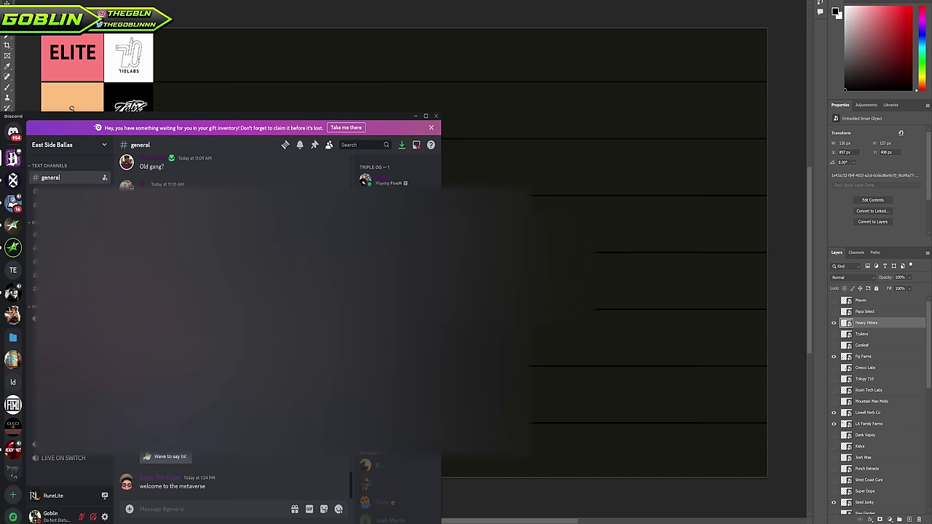
{"action": "key", "text": "alt+Tab"}
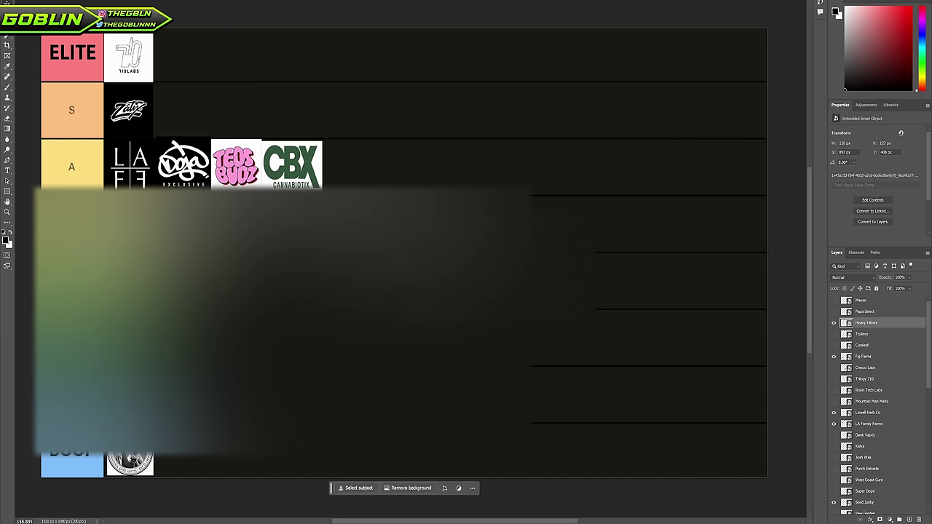
{"action": "left_click_drag", "start_coordinate": [561, 284], "coordinate": [513, 284]}
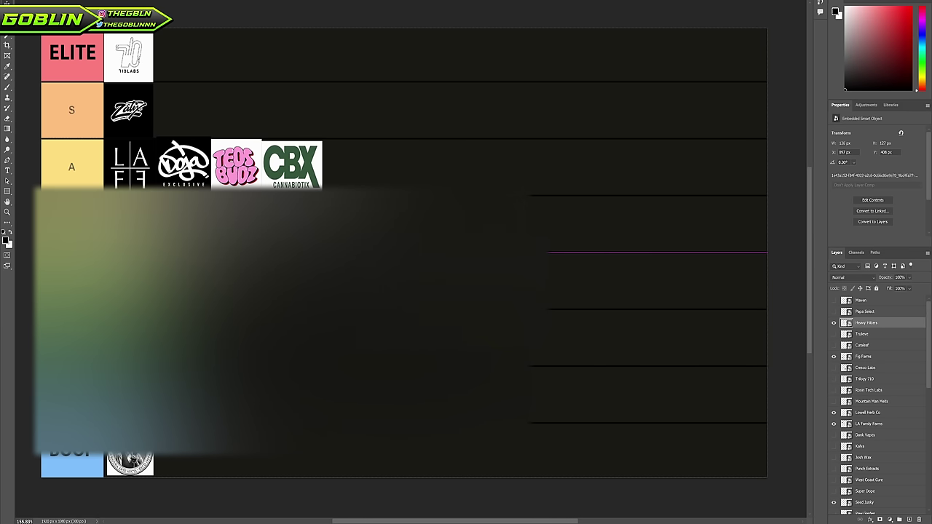
{"action": "left_click_drag", "start_coordinate": [513, 285], "coordinate": [401, 397]}
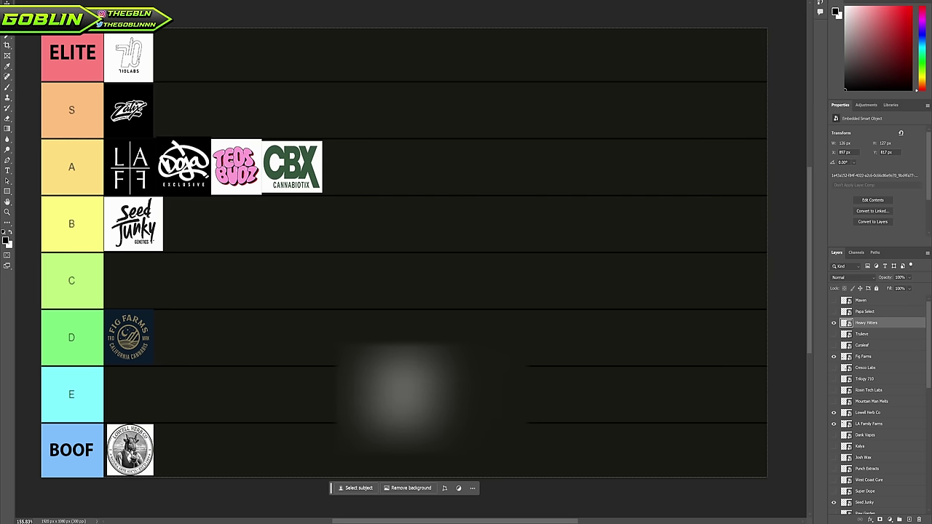
{"action": "left_click_drag", "start_coordinate": [404, 417], "coordinate": [125, 397]}
{"action": "left_click", "coordinate": [133, 383]}
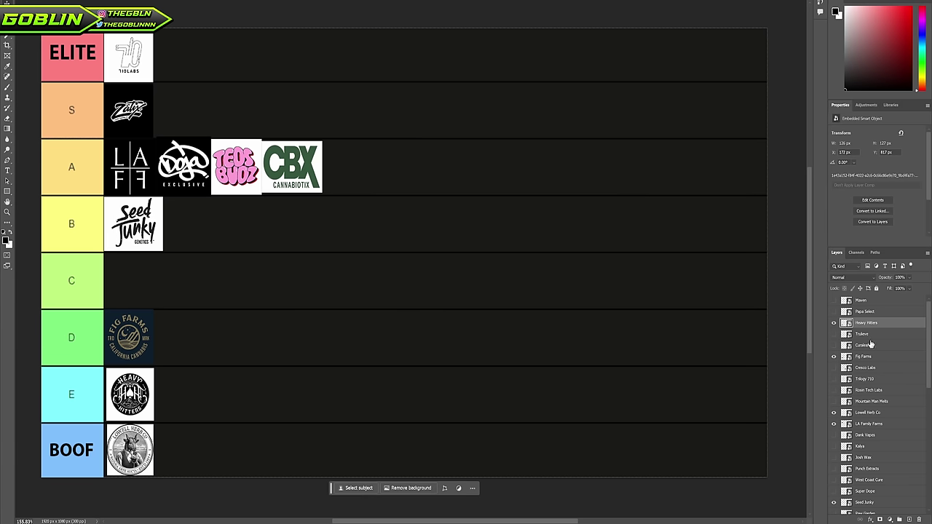
Show the Kalya logo and place it in the ELITE tier directly after the 710 Labs logo, at X 296 px and Y 2 px
{"action": "scroll", "coordinate": [860, 427], "scroll_direction": "down", "scroll_amount": 2}
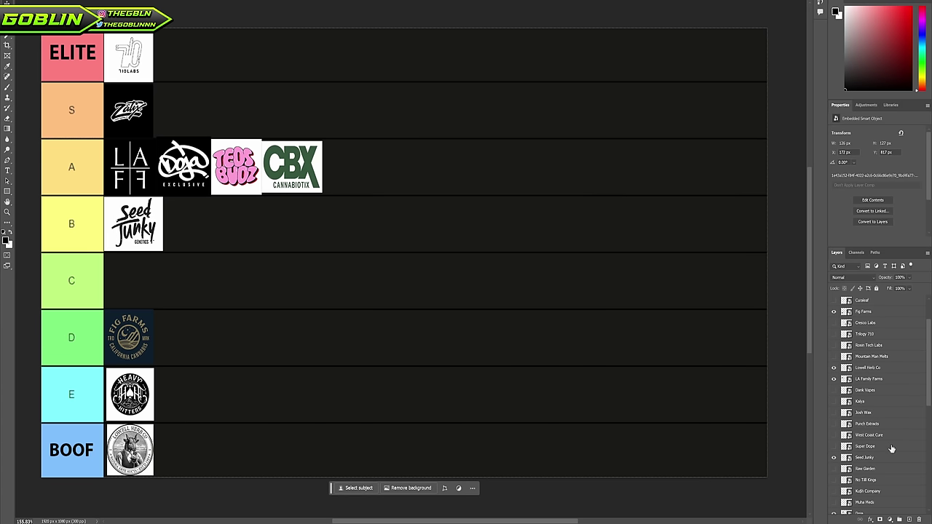
{"action": "left_click", "coordinate": [861, 405]}
{"action": "left_click", "coordinate": [835, 403]}
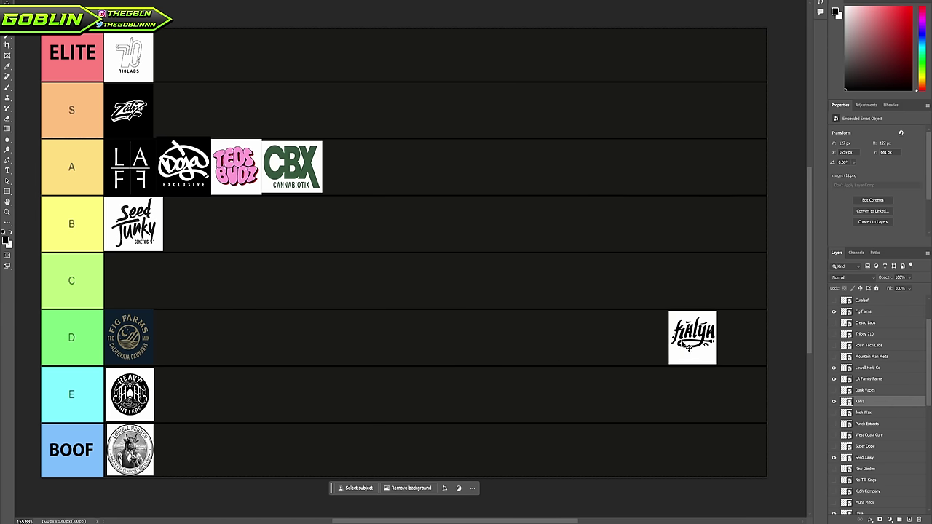
{"action": "left_click_drag", "start_coordinate": [687, 346], "coordinate": [462, 288]}
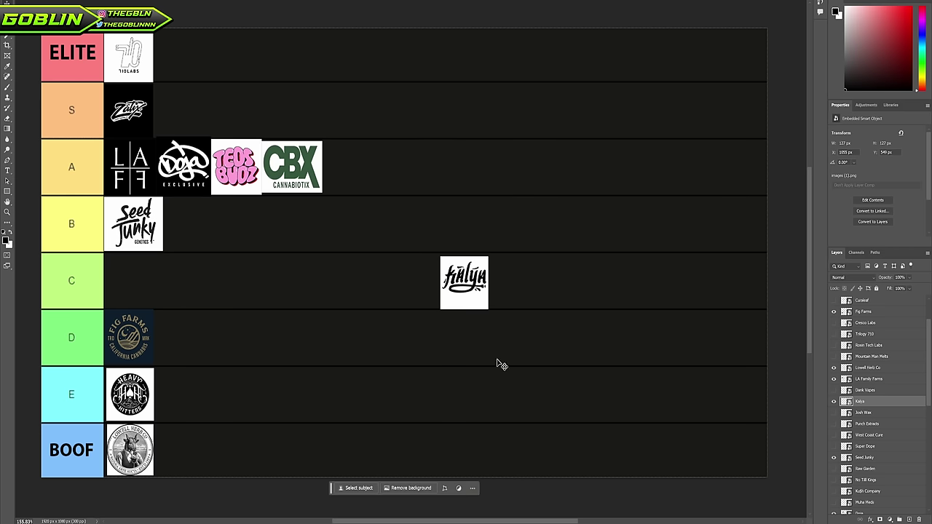
{"action": "left_click_drag", "start_coordinate": [467, 301], "coordinate": [325, 292]}
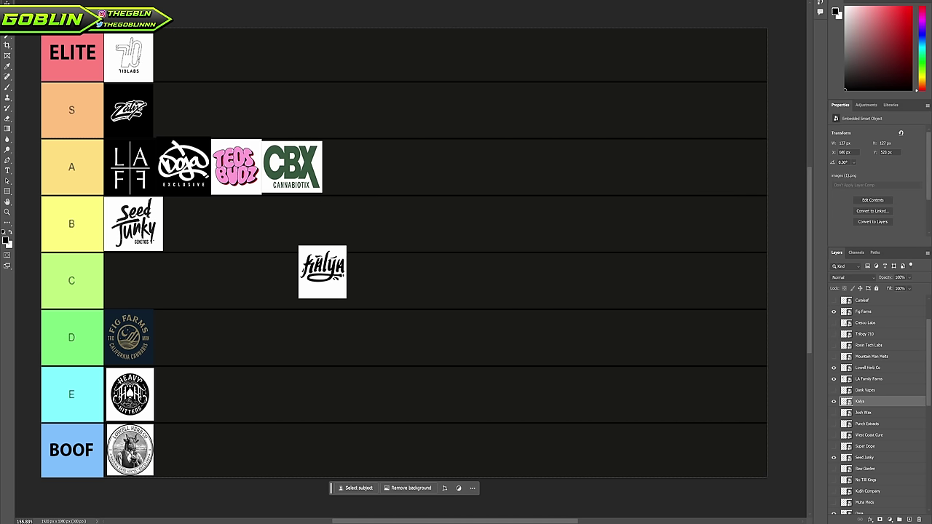
{"action": "left_click_drag", "start_coordinate": [321, 263], "coordinate": [294, 282]}
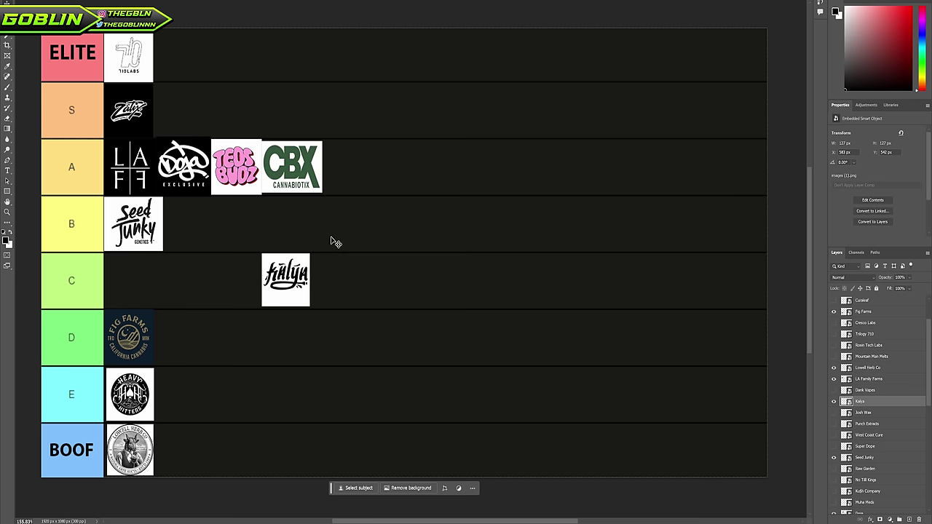
{"action": "left_click_drag", "start_coordinate": [296, 276], "coordinate": [274, 289]}
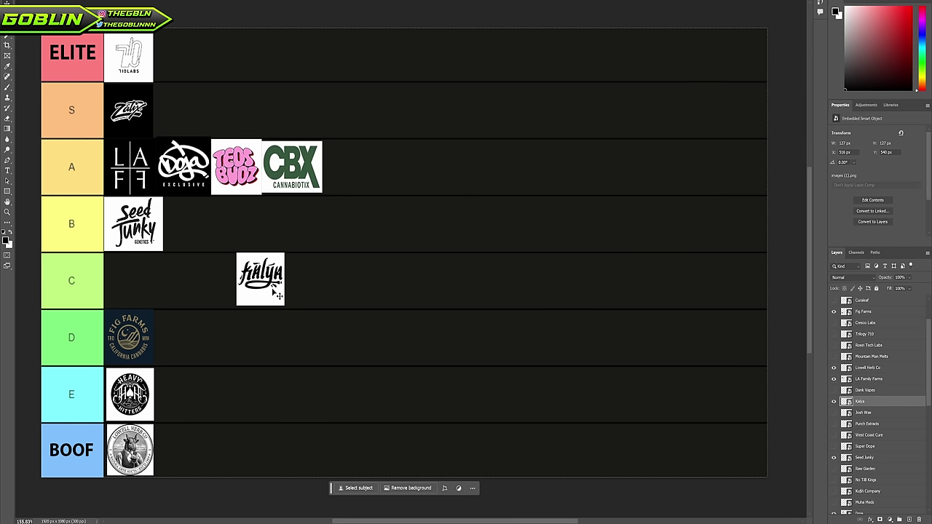
{"action": "left_click_drag", "start_coordinate": [274, 302], "coordinate": [177, 52]}
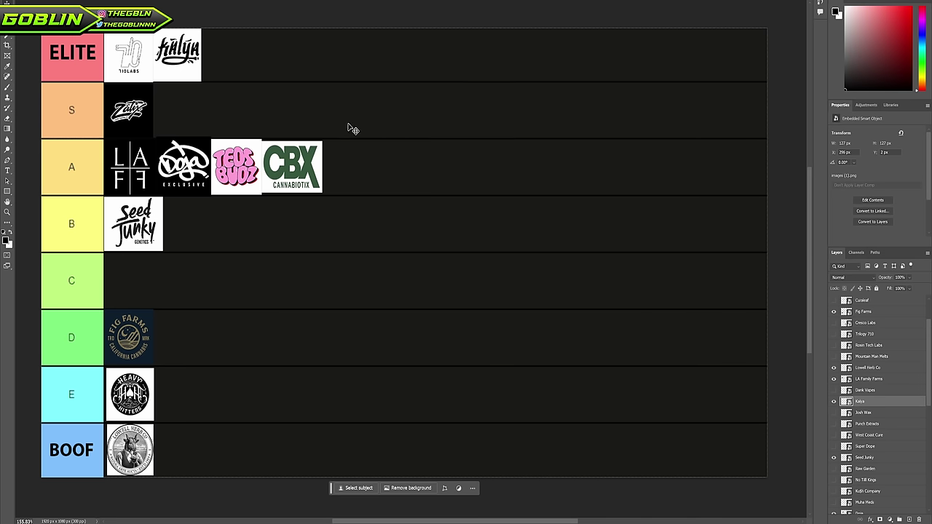
Show the Punch Extracts logo and place it at the start of the C tier, at X 165 px and Y 543 px
{"action": "left_click", "coordinate": [871, 424]}
{"action": "left_click", "coordinate": [834, 424]}
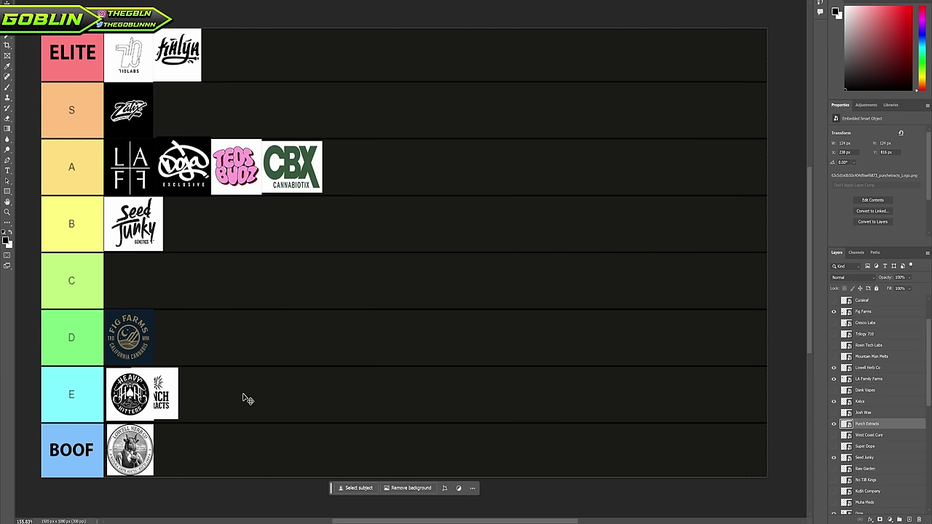
{"action": "left_click_drag", "start_coordinate": [154, 381], "coordinate": [422, 265]}
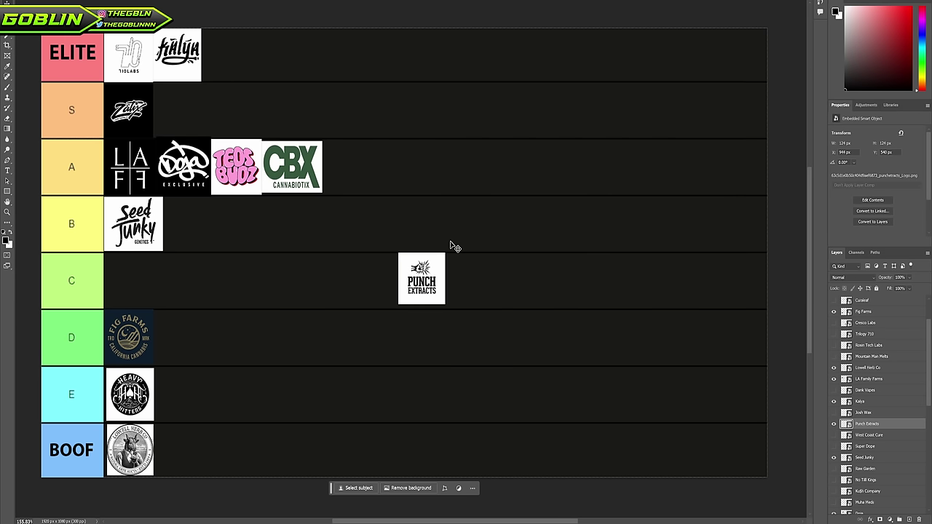
{"action": "left_click_drag", "start_coordinate": [430, 281], "coordinate": [129, 270]}
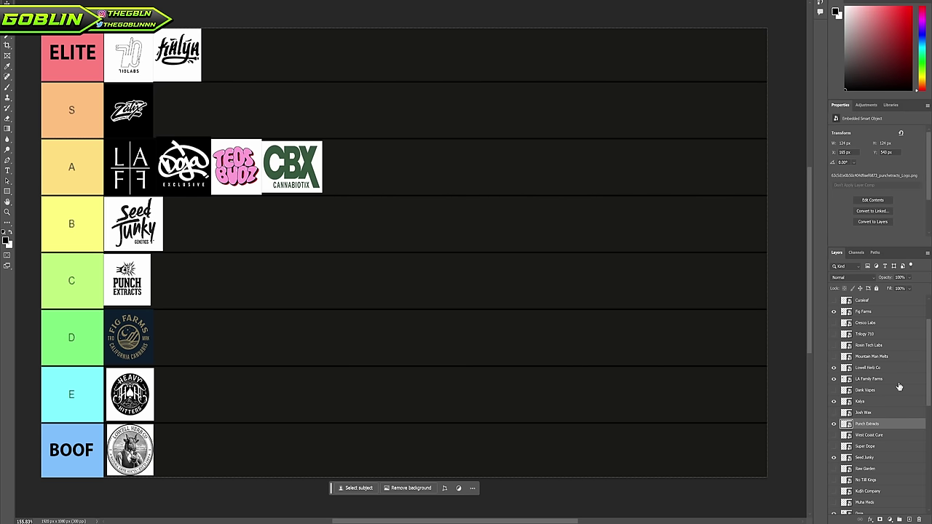
Show the Mountain Man Melts logo and place it in the S tier directly after the Zatix logo, at X 296 px and Y 134 px
{"action": "left_click", "coordinate": [887, 344]}
{"action": "left_click", "coordinate": [888, 333]}
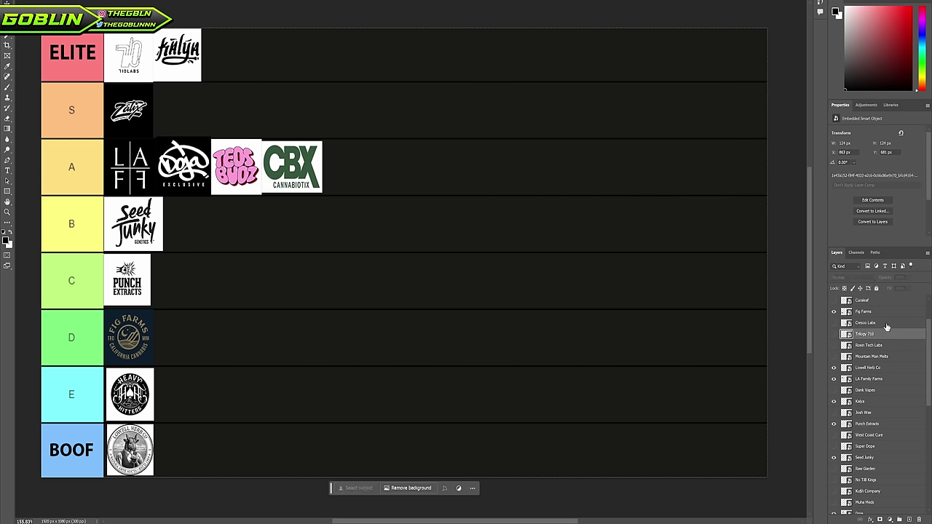
{"action": "left_click", "coordinate": [887, 323]}
{"action": "left_click", "coordinate": [884, 357]}
{"action": "left_click", "coordinate": [884, 380]}
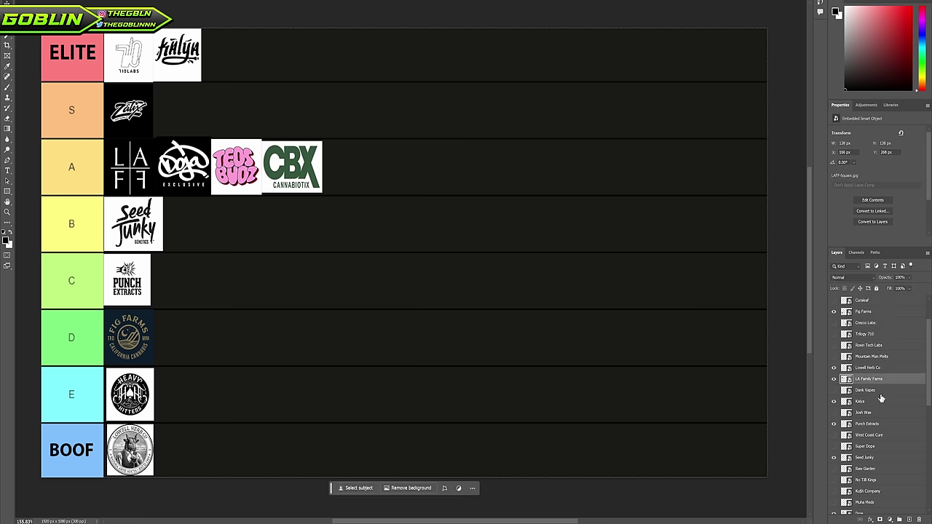
{"action": "left_click", "coordinate": [883, 391]}
{"action": "left_click", "coordinate": [881, 414]}
{"action": "left_click", "coordinate": [876, 357]}
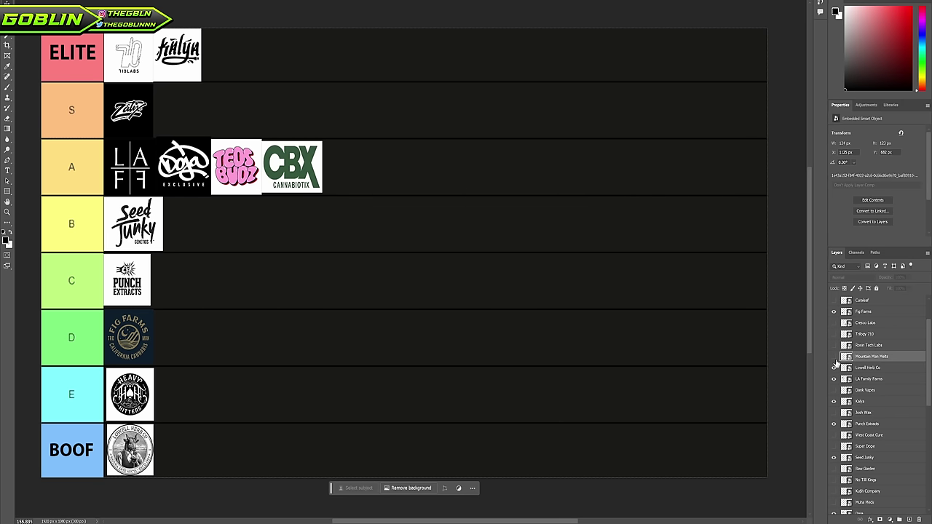
{"action": "left_click", "coordinate": [834, 356]}
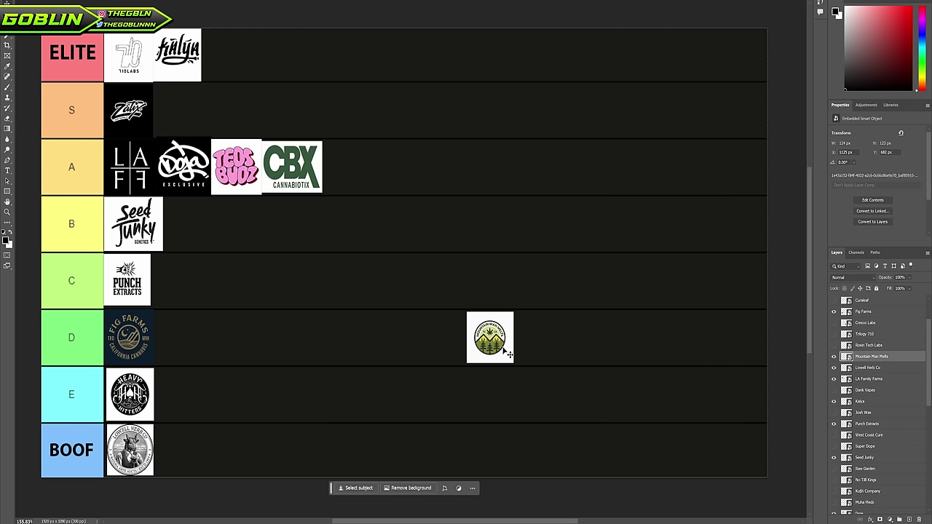
{"action": "mouse_move", "coordinate": [505, 351]}
{"action": "left_mouse_down"}
{"action": "mouse_move", "coordinate": [489, 358]}
{"action": "mouse_move", "coordinate": [497, 343]}
{"action": "left_mouse_up"}
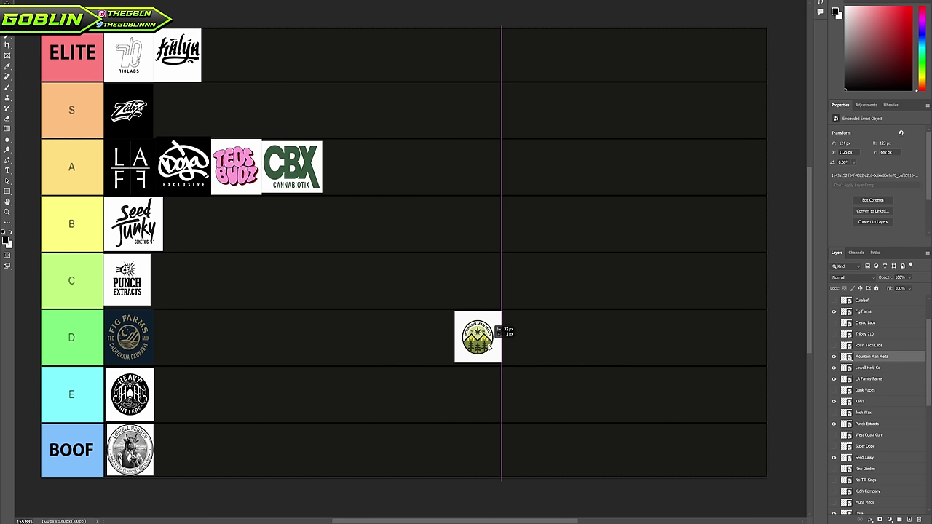
{"action": "left_click_drag", "start_coordinate": [490, 347], "coordinate": [202, 102]}
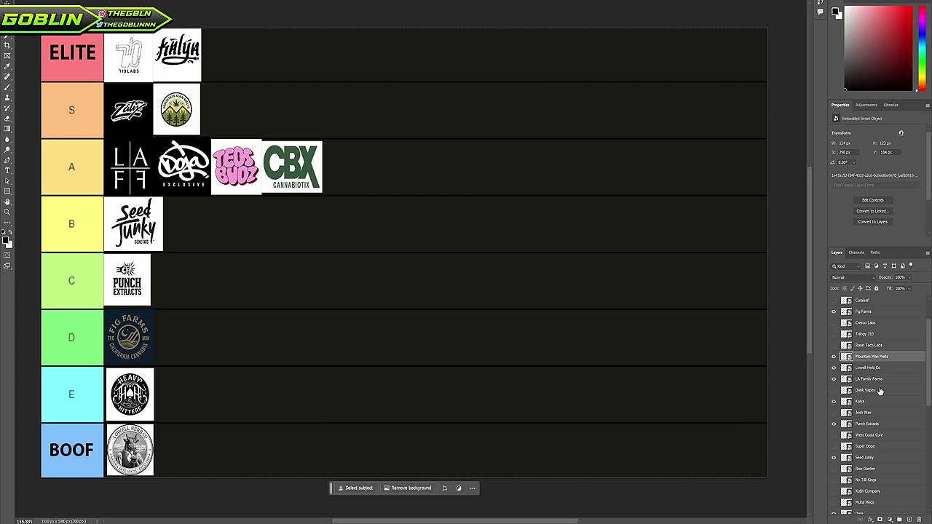
Show the Cookies logo and place it in the C tier directly after the Punch Extracts logo, at X 289 px and Y 543 px
{"action": "scroll", "coordinate": [880, 368], "scroll_direction": "up", "scroll_amount": 1}
{"action": "scroll", "coordinate": [880, 368], "scroll_direction": "up", "scroll_amount": 1}
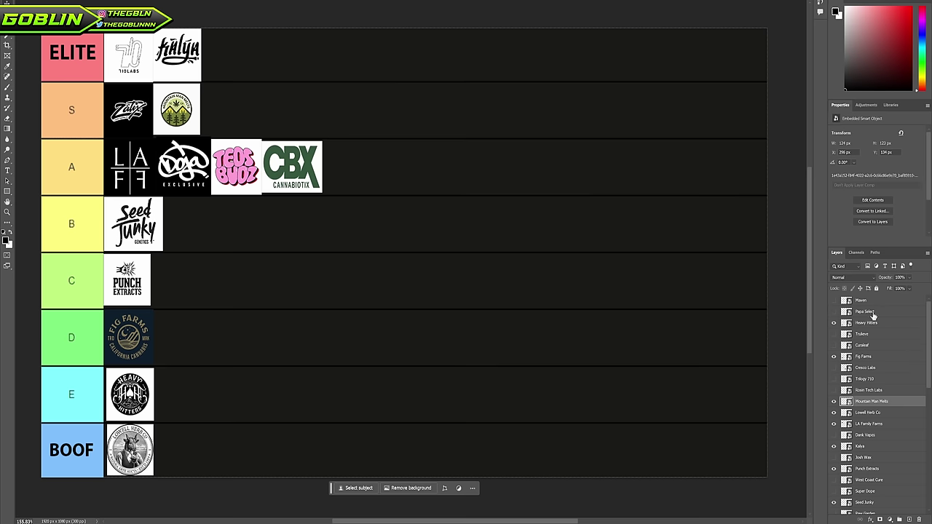
{"action": "scroll", "coordinate": [883, 393], "scroll_direction": "down", "scroll_amount": 10}
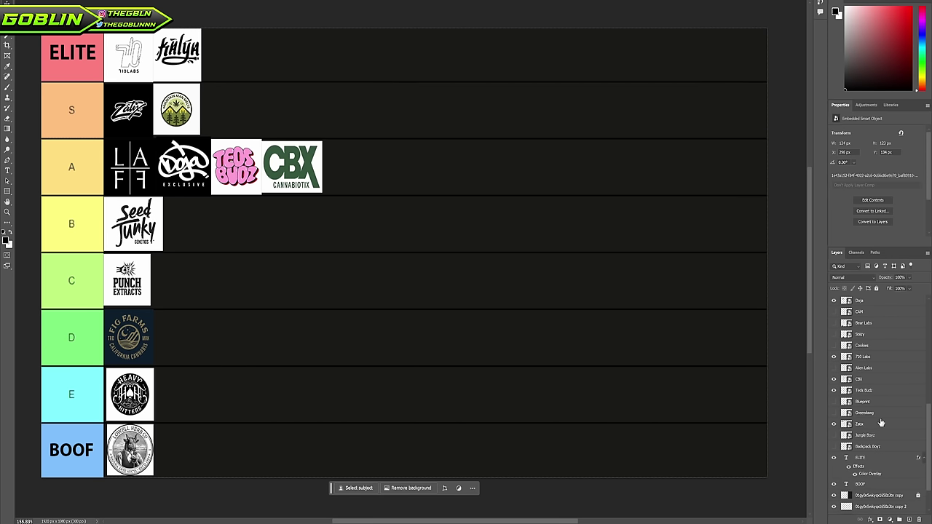
{"action": "scroll", "coordinate": [882, 433], "scroll_direction": "up", "scroll_amount": 3}
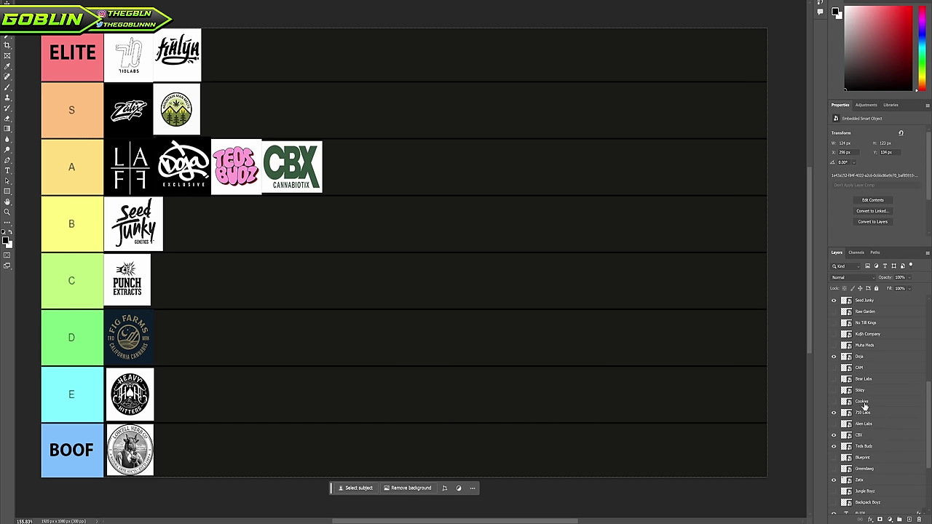
{"action": "left_click", "coordinate": [869, 403]}
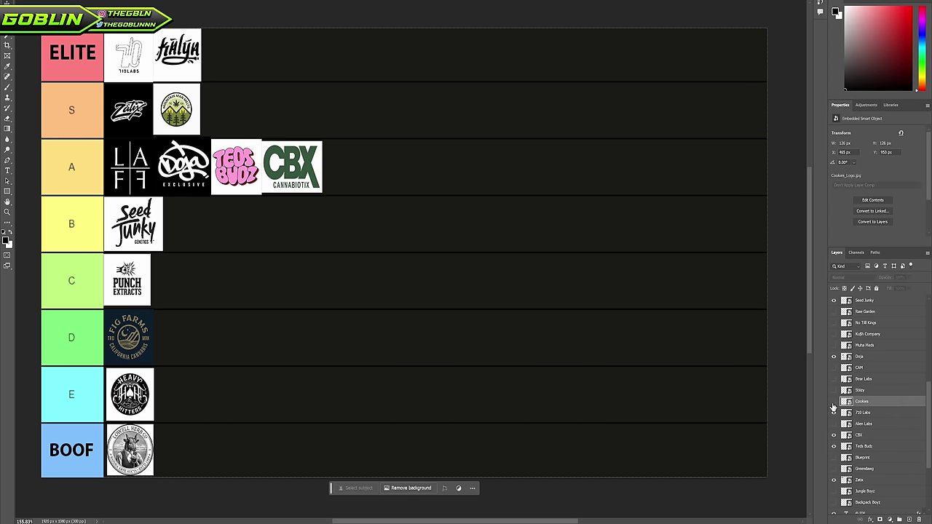
{"action": "left_click", "coordinate": [835, 403]}
{"action": "left_click_drag", "start_coordinate": [233, 443], "coordinate": [417, 296]}
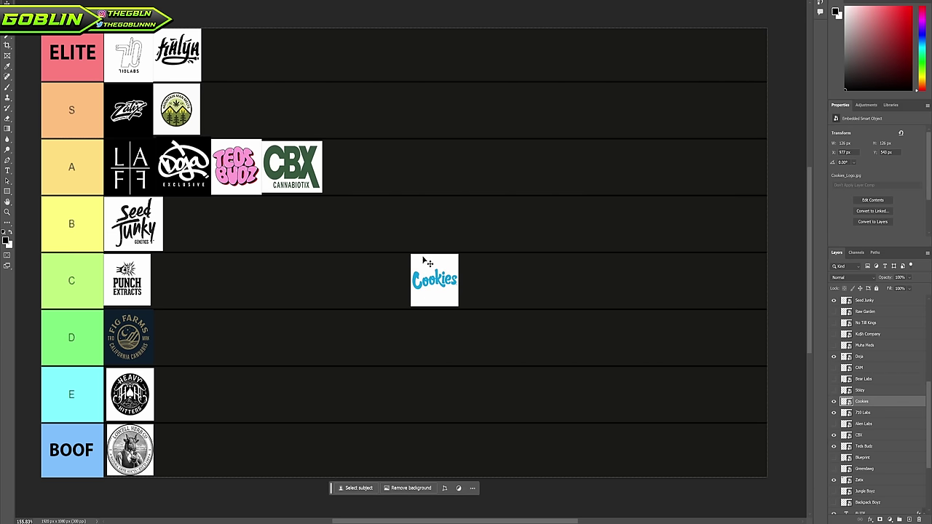
{"action": "left_click_drag", "start_coordinate": [427, 262], "coordinate": [450, 281]}
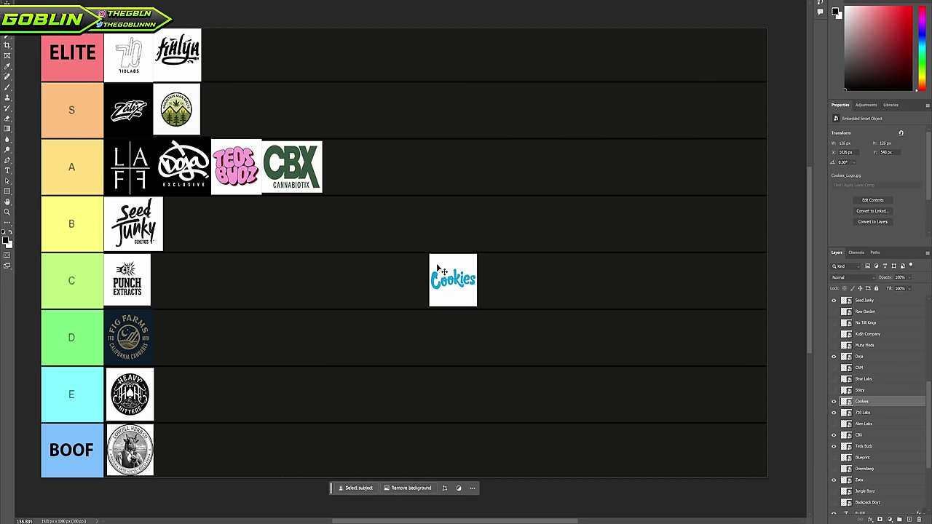
{"action": "left_click_drag", "start_coordinate": [438, 267], "coordinate": [412, 273]}
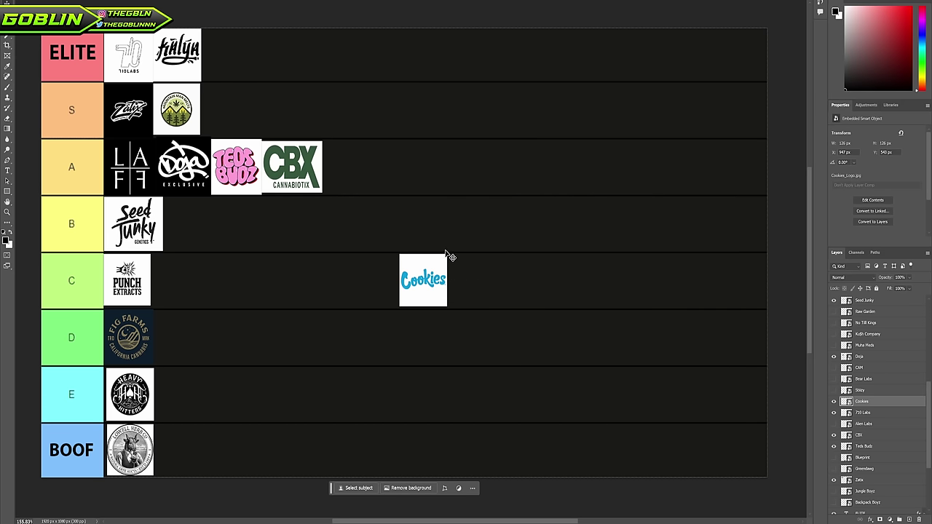
{"action": "left_click_drag", "start_coordinate": [439, 285], "coordinate": [401, 281]}
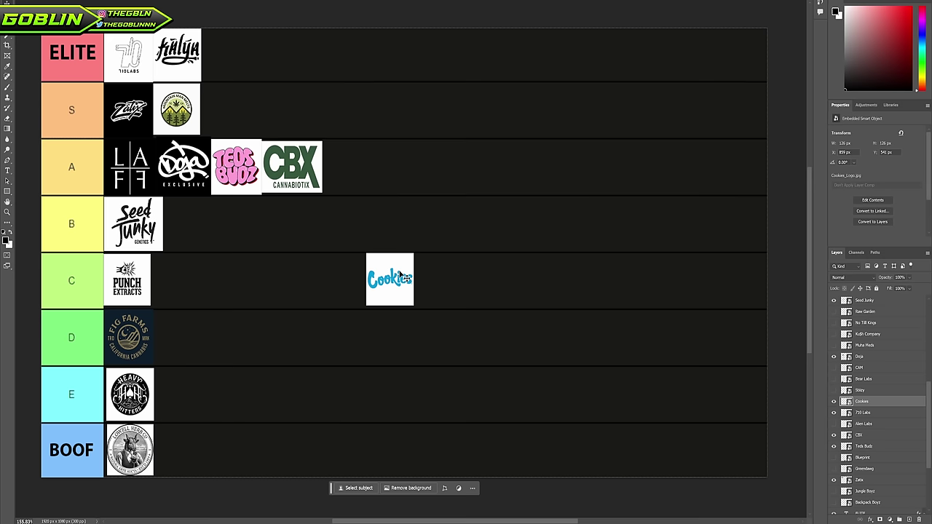
{"action": "left_click_drag", "start_coordinate": [400, 275], "coordinate": [166, 275]}
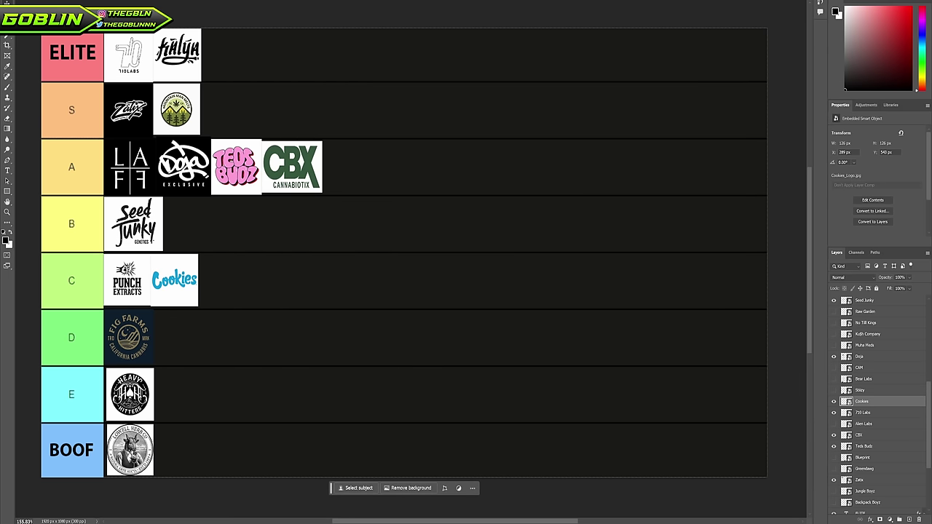
Show the Trilogy 710 logo and place it in the ELITE tier directly after the Kalya logo, at X 423 px and Y 2 px
{"action": "scroll", "coordinate": [874, 400], "scroll_direction": "up", "scroll_amount": 5}
{"action": "left_click", "coordinate": [865, 378]}
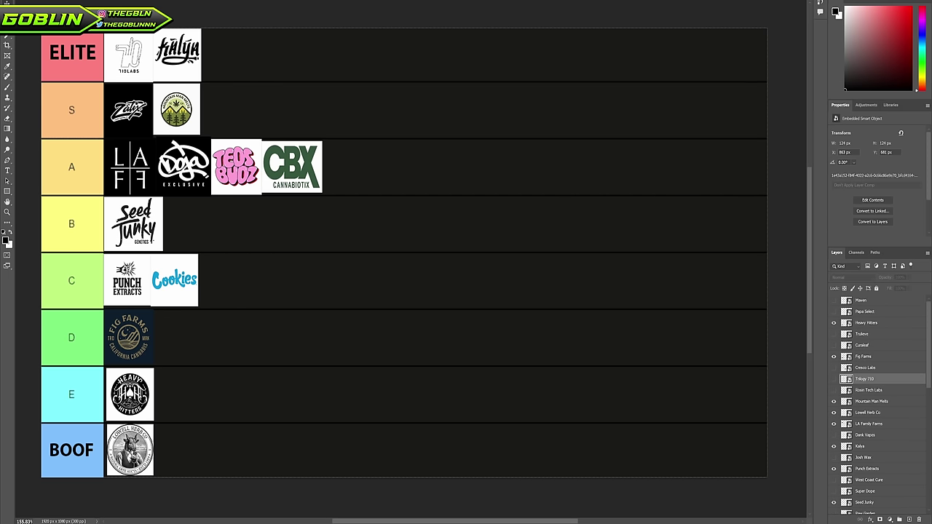
{"action": "left_click", "coordinate": [834, 379]}
{"action": "left_click_drag", "start_coordinate": [396, 340], "coordinate": [242, 37]}
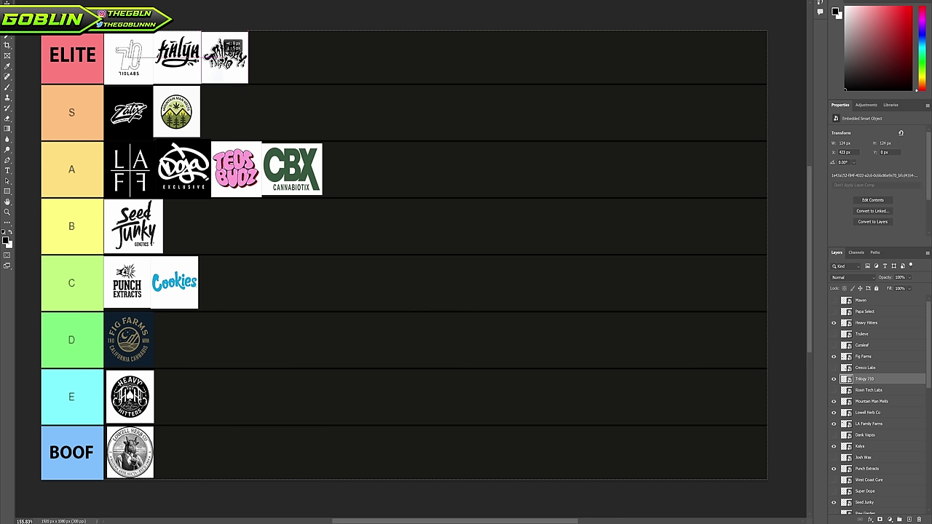
{"action": "left_click_drag", "start_coordinate": [223, 58], "coordinate": [222, 58]}
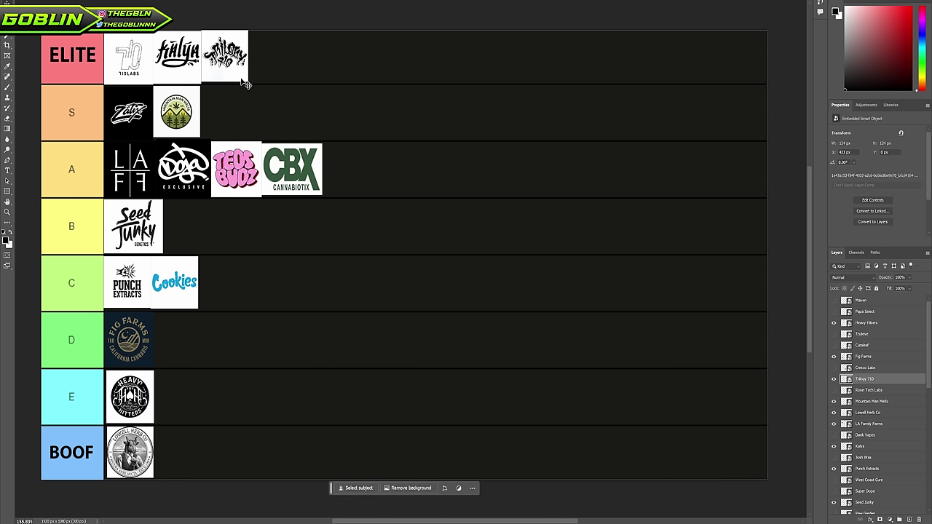
{"action": "key", "text": "Down"}
{"action": "key", "text": "Down"}
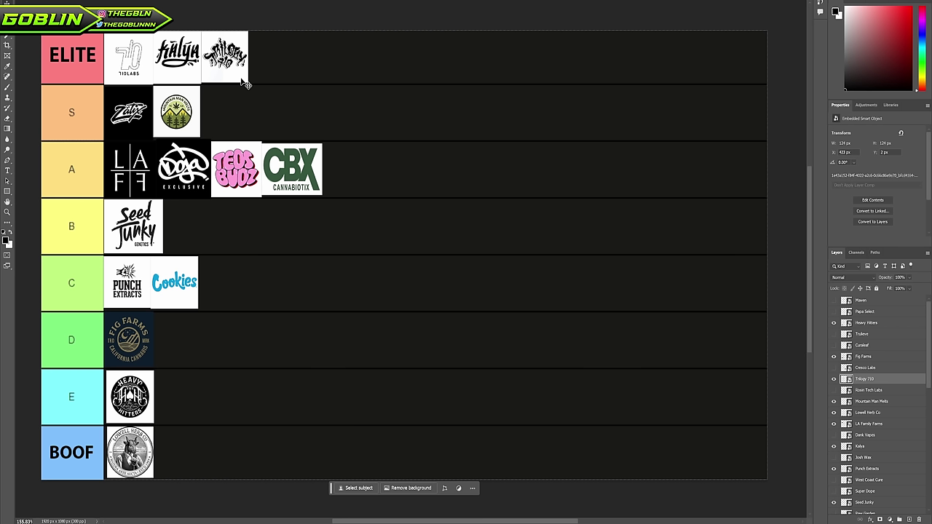
{"action": "key", "text": "Up"}
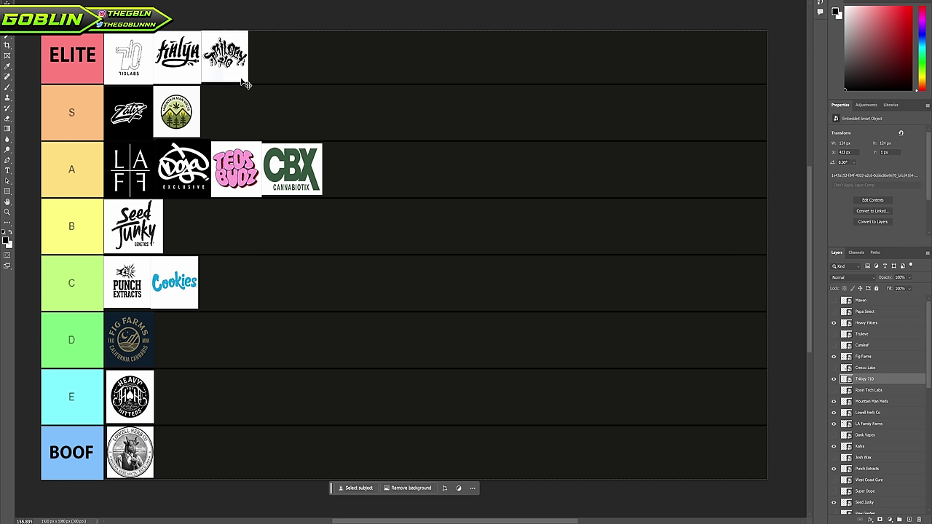
{"action": "key", "text": "Down"}
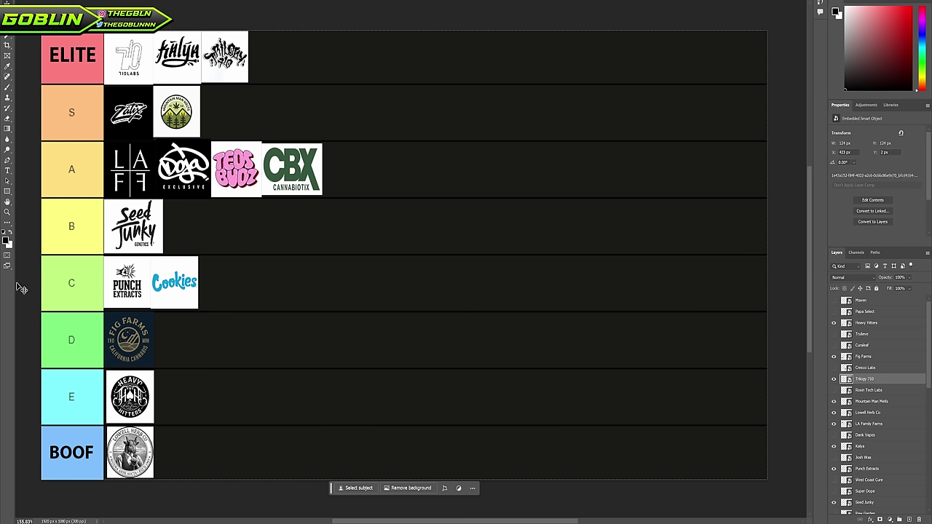
Show the Curaleaf logo and place it in the BOOF tier directly after the Lowell Herb Co logo, at X 296 px and Y 950 px
{"action": "left_click", "coordinate": [865, 346]}
{"action": "left_click", "coordinate": [834, 346]}
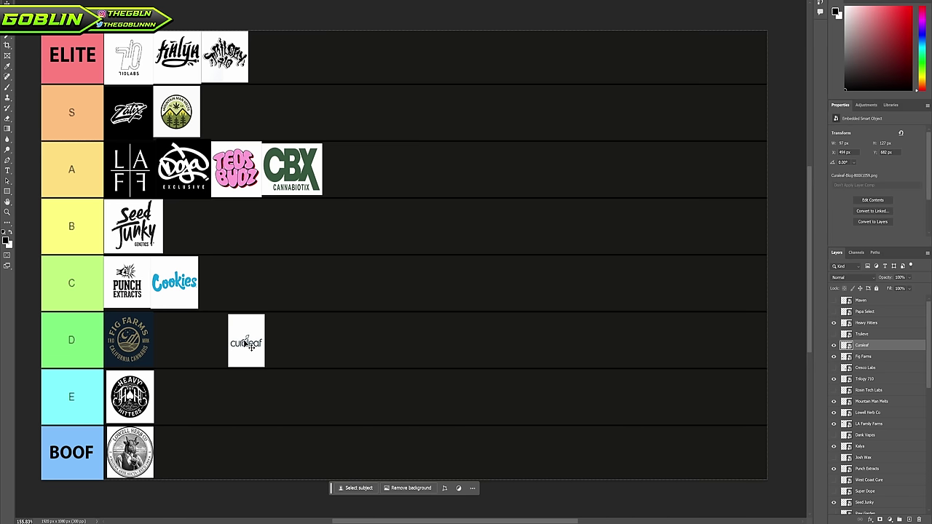
{"action": "left_click_drag", "start_coordinate": [249, 346], "coordinate": [256, 283]}
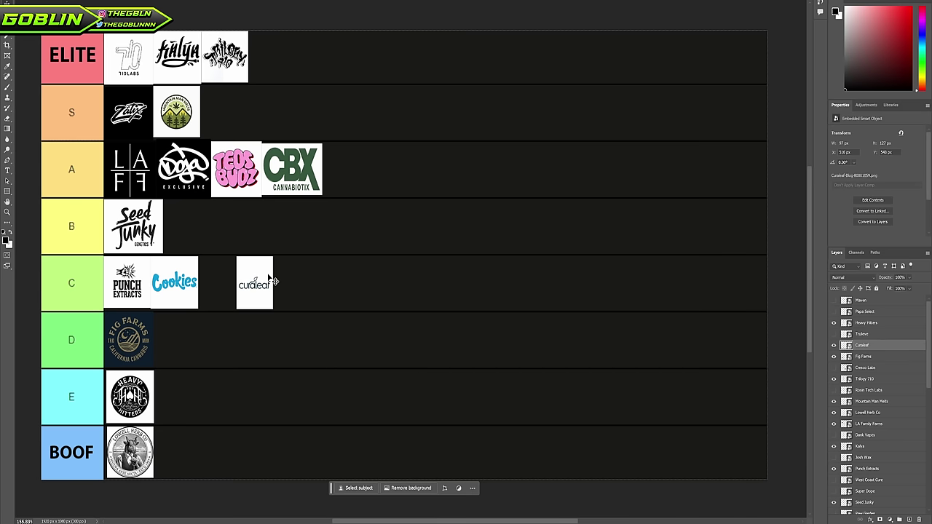
{"action": "left_click_drag", "start_coordinate": [268, 266], "coordinate": [177, 447]}
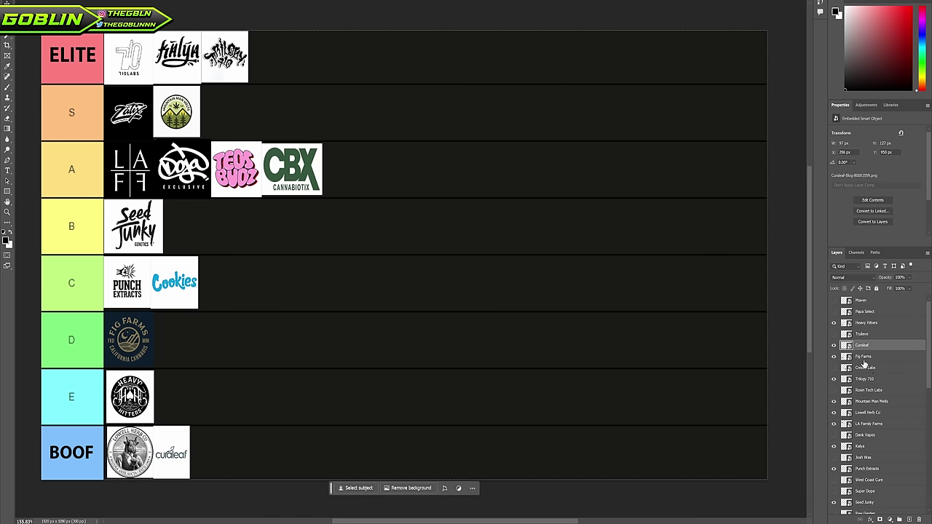
Show the Trulieve logo and place it in the BOOF tier directly after the Curaleaf logo, at X 388 px and Y 952 px
{"action": "left_click", "coordinate": [862, 335]}
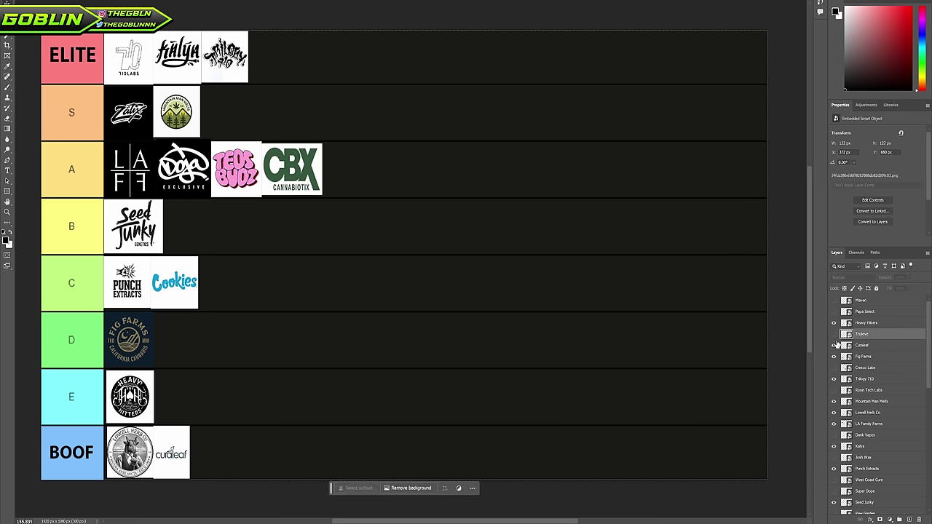
{"action": "left_click", "coordinate": [834, 334]}
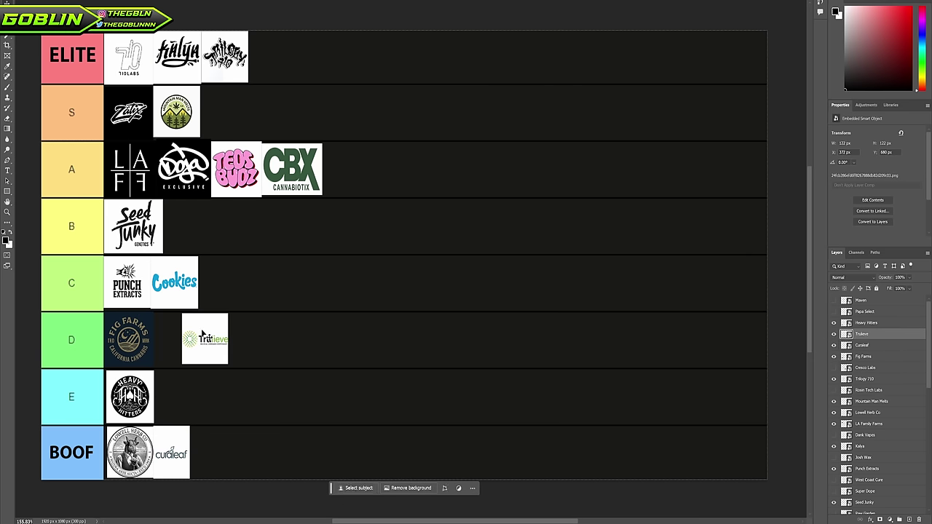
{"action": "left_click_drag", "start_coordinate": [204, 332], "coordinate": [208, 453]}
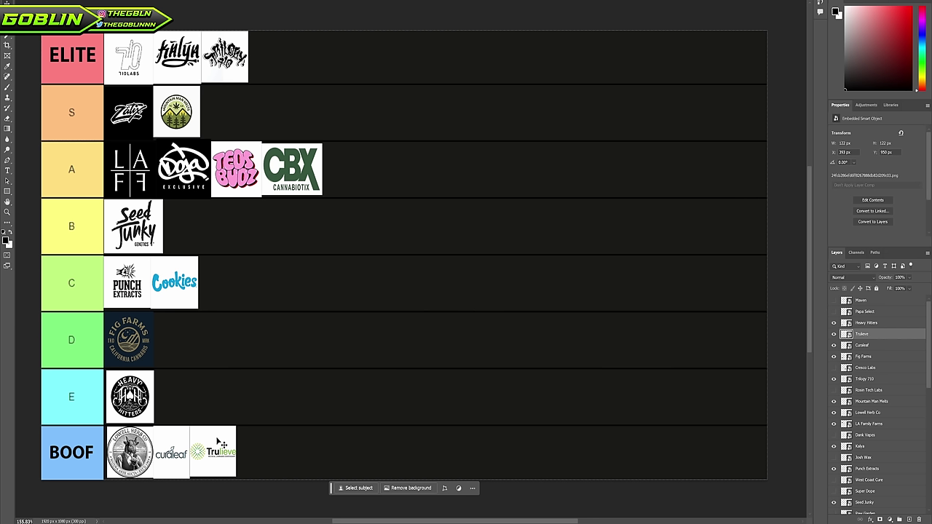
{"action": "left_click_drag", "start_coordinate": [209, 453], "coordinate": [206, 453]}
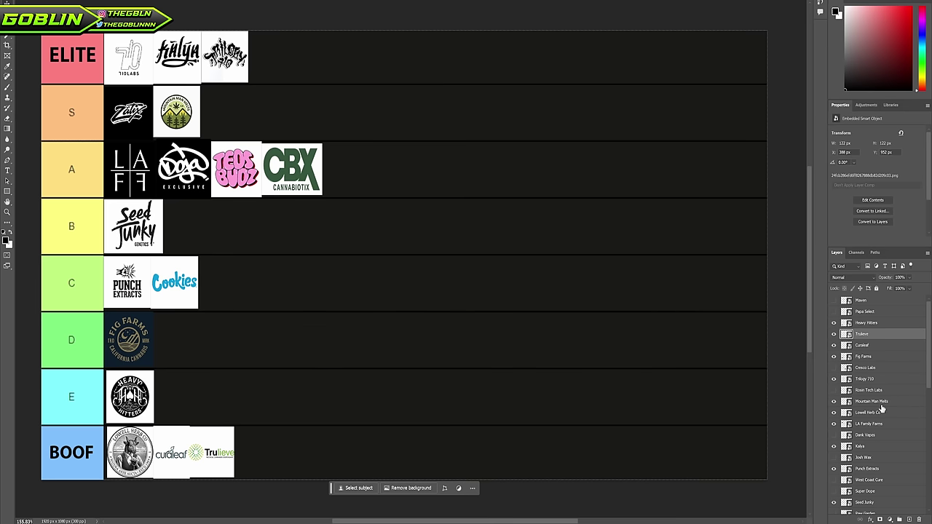
Show the Maven logo and place it in the D tier directly after the Fig Farms logo, at X 297 px and Y 679 px
{"action": "left_click", "coordinate": [873, 305]}
{"action": "left_click", "coordinate": [834, 300]}
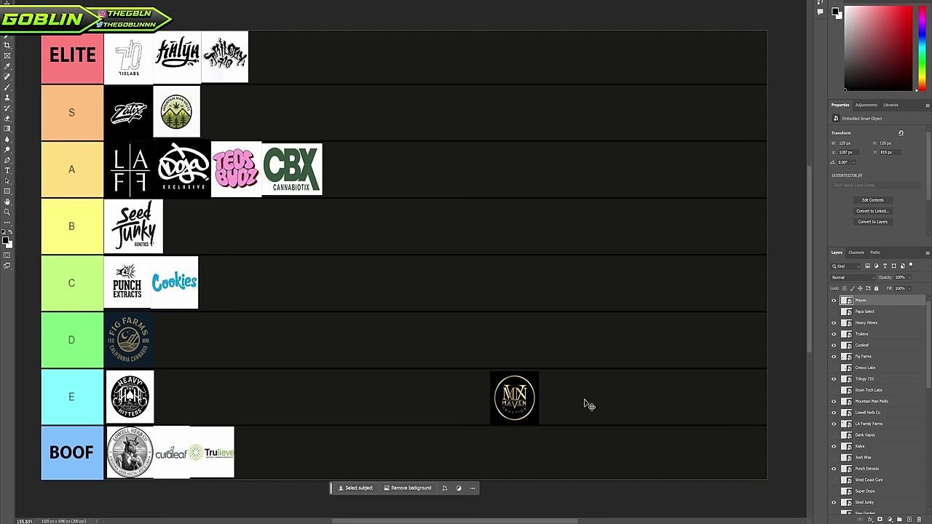
{"action": "left_click_drag", "start_coordinate": [512, 410], "coordinate": [465, 295]}
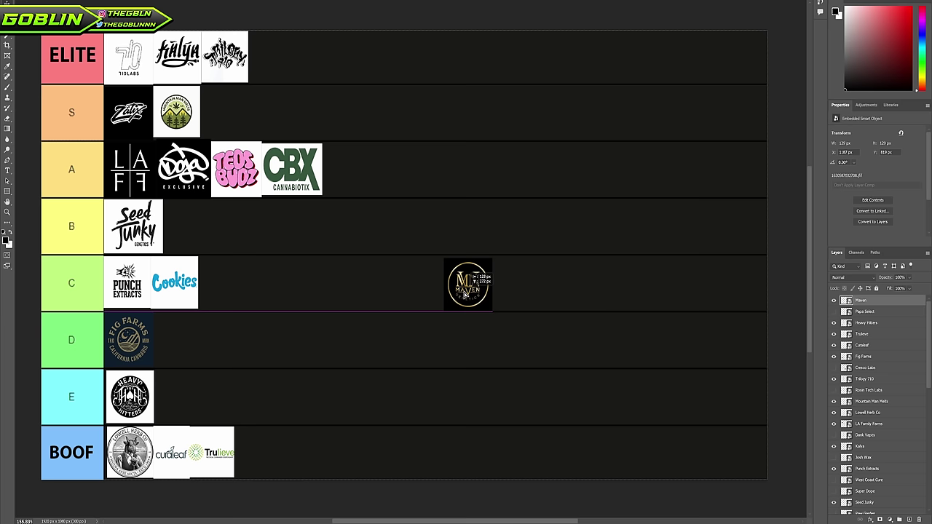
{"action": "mouse_move", "coordinate": [465, 294]}
{"action": "left_mouse_down"}
{"action": "mouse_move", "coordinate": [463, 281]}
{"action": "mouse_move", "coordinate": [453, 290]}
{"action": "left_mouse_up"}
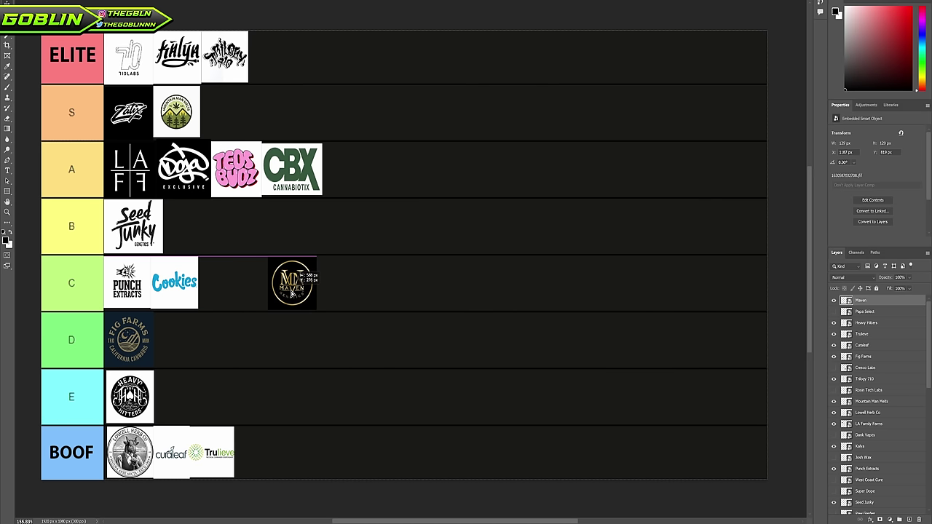
{"action": "left_click_drag", "start_coordinate": [291, 293], "coordinate": [425, 288]}
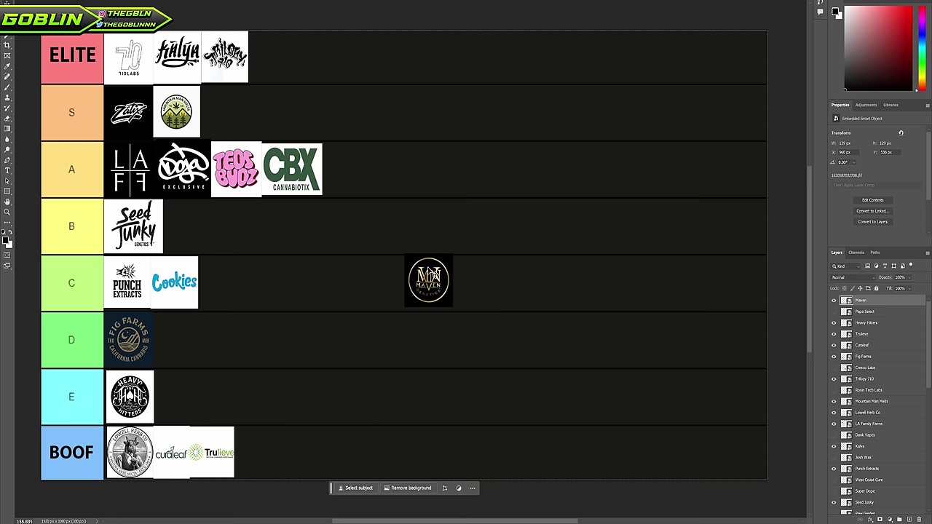
{"action": "left_click_drag", "start_coordinate": [442, 287], "coordinate": [190, 344]}
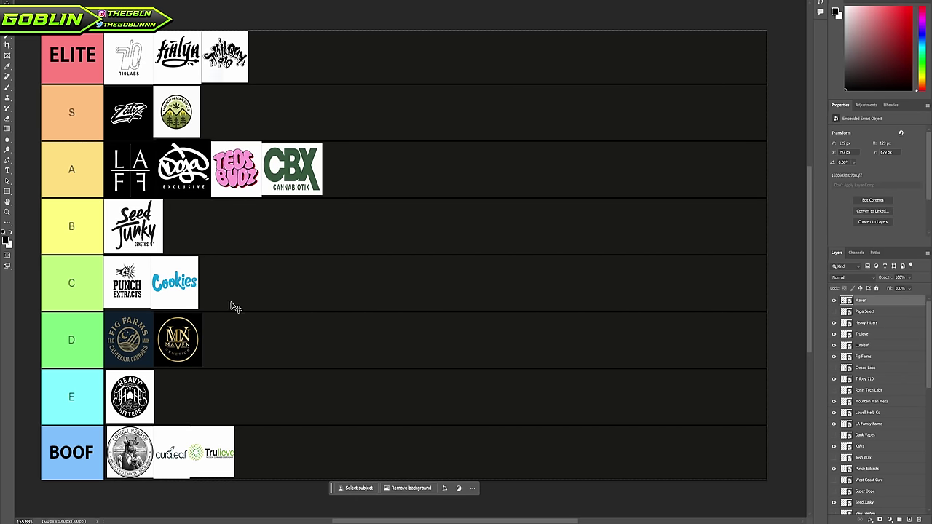
Show the Dank Vapes logo and place it in the BOOF tier directly after the Trulieve logo
{"action": "scroll", "coordinate": [877, 412], "scroll_direction": "down", "scroll_amount": 3}
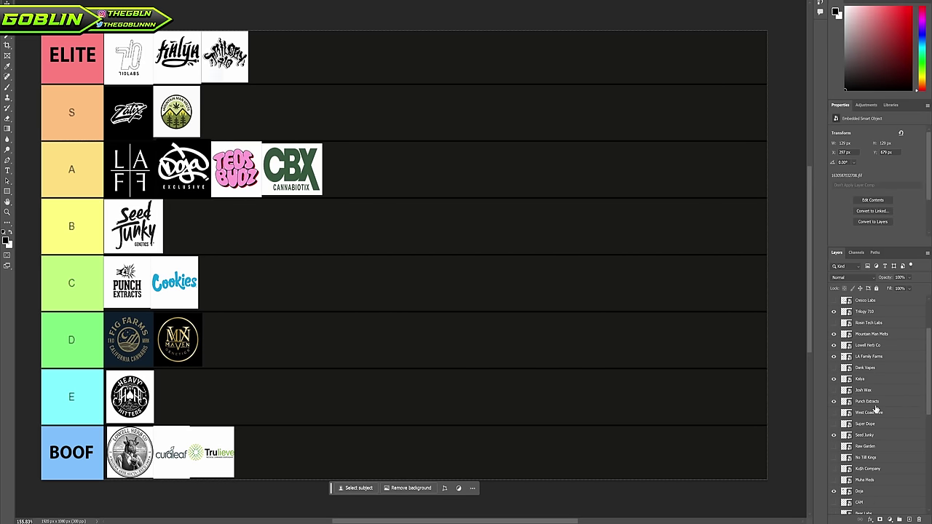
{"action": "left_click", "coordinate": [867, 368]}
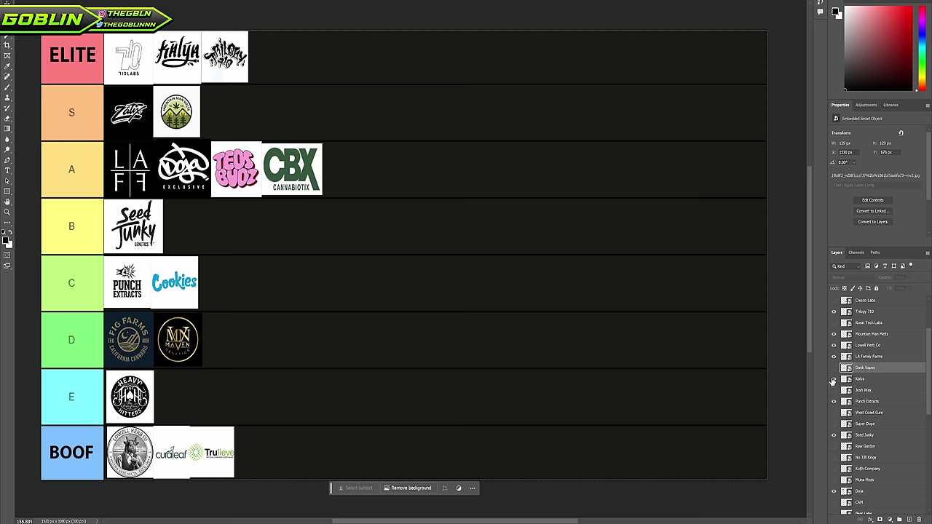
{"action": "left_click", "coordinate": [834, 368]}
{"action": "left_click_drag", "start_coordinate": [630, 342], "coordinate": [392, 286]}
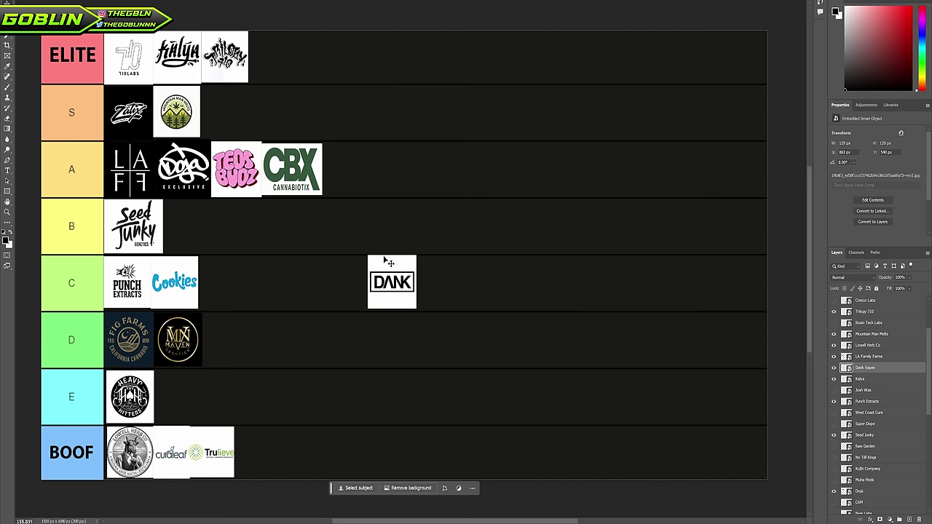
{"action": "left_click_drag", "start_coordinate": [391, 296], "coordinate": [296, 297]}
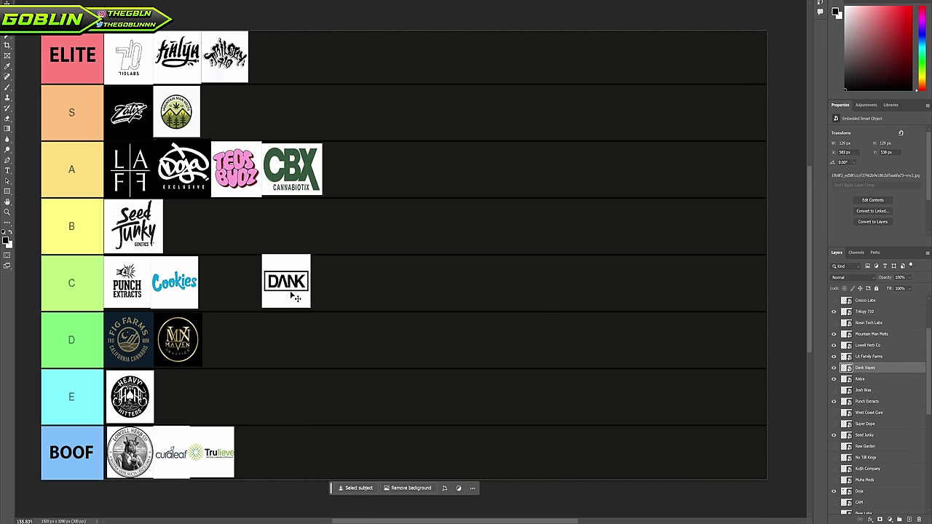
{"action": "left_click_drag", "start_coordinate": [297, 298], "coordinate": [263, 463]}
Show the Josh Wax logo and place it in the D tier directly after the Maven logo, at X 425 px and Y 674 px
{"action": "left_click", "coordinate": [881, 393]}
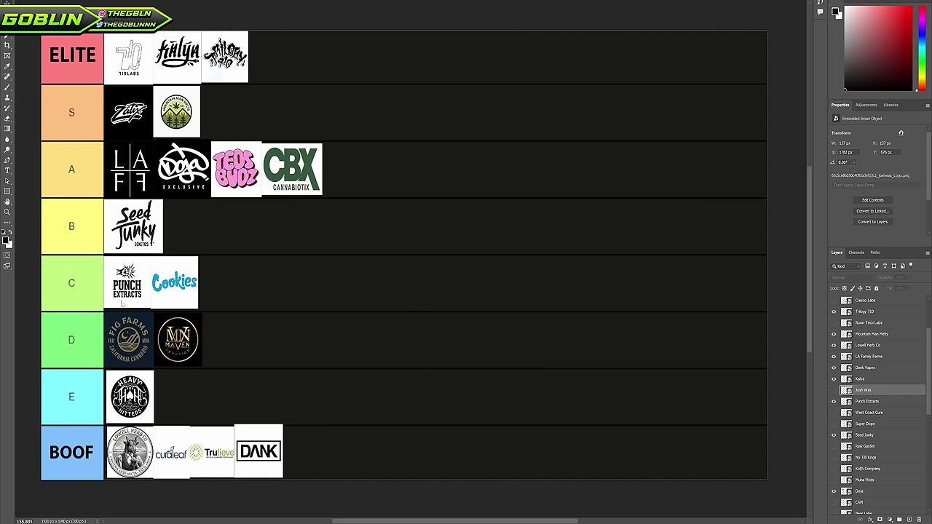
{"action": "left_click", "coordinate": [834, 390]}
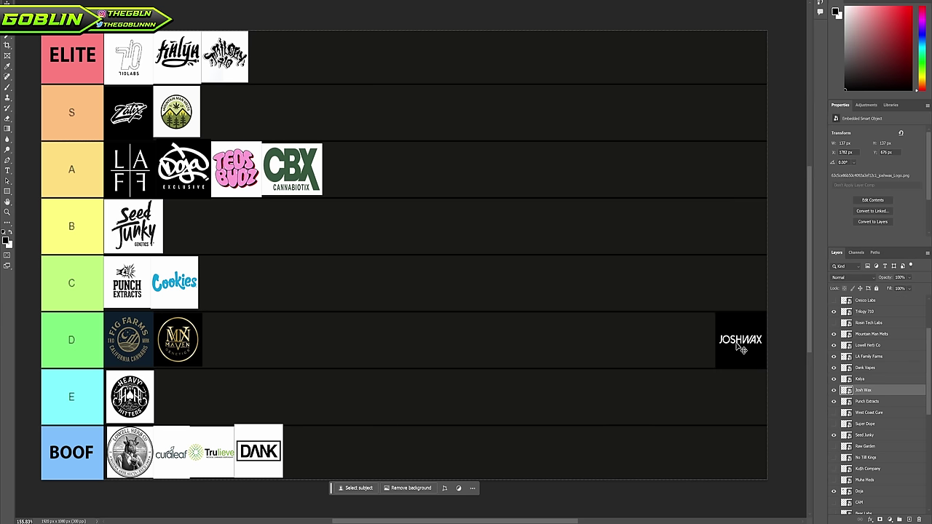
{"action": "left_click_drag", "start_coordinate": [735, 351], "coordinate": [560, 117]}
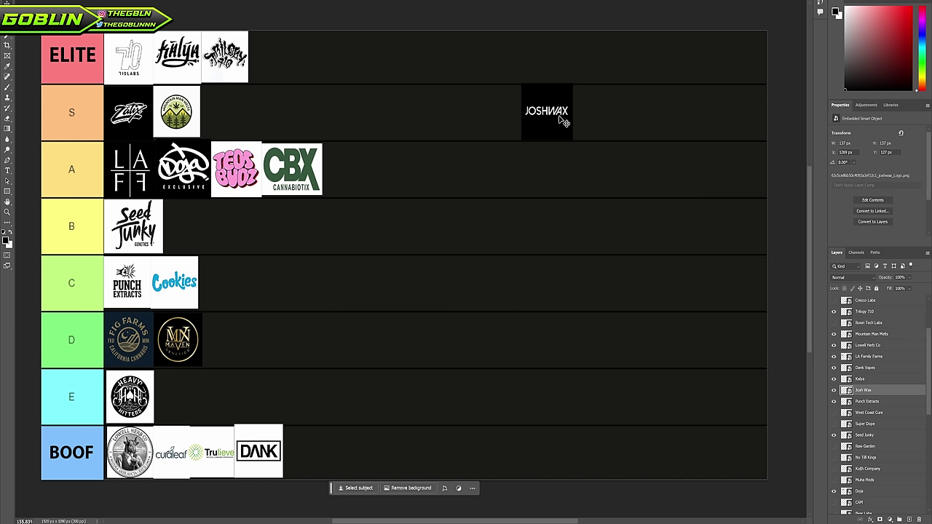
{"action": "left_click_drag", "start_coordinate": [567, 102], "coordinate": [466, 207]}
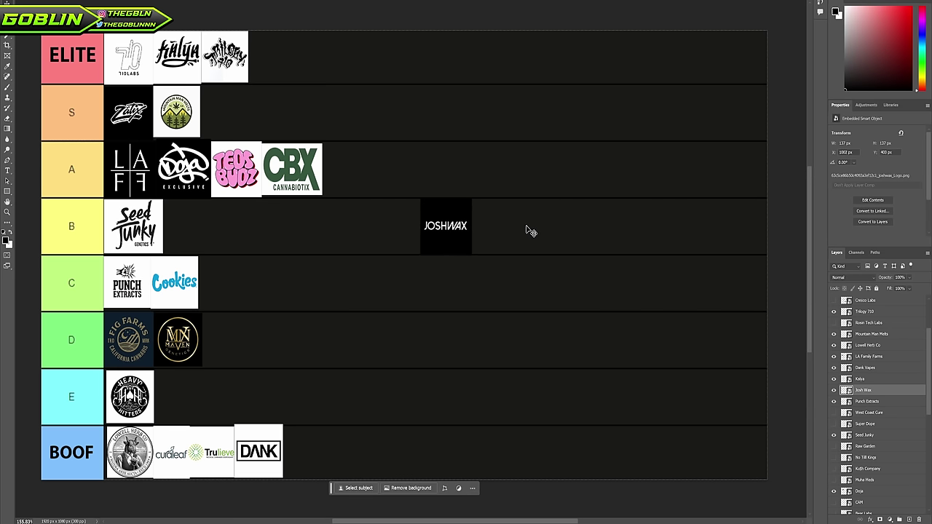
{"action": "left_click_drag", "start_coordinate": [441, 242], "coordinate": [246, 313]}
{"action": "left_click_drag", "start_coordinate": [234, 295], "coordinate": [225, 354]}
{"action": "key", "text": "Down"}
{"action": "key", "text": "Down"}
{"action": "key", "text": "Down"}
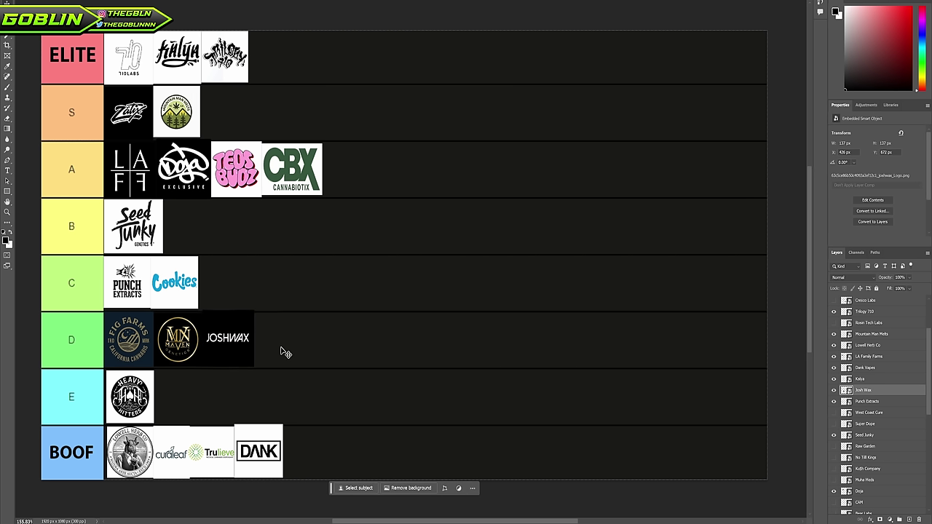
{"action": "key", "text": "Left"}
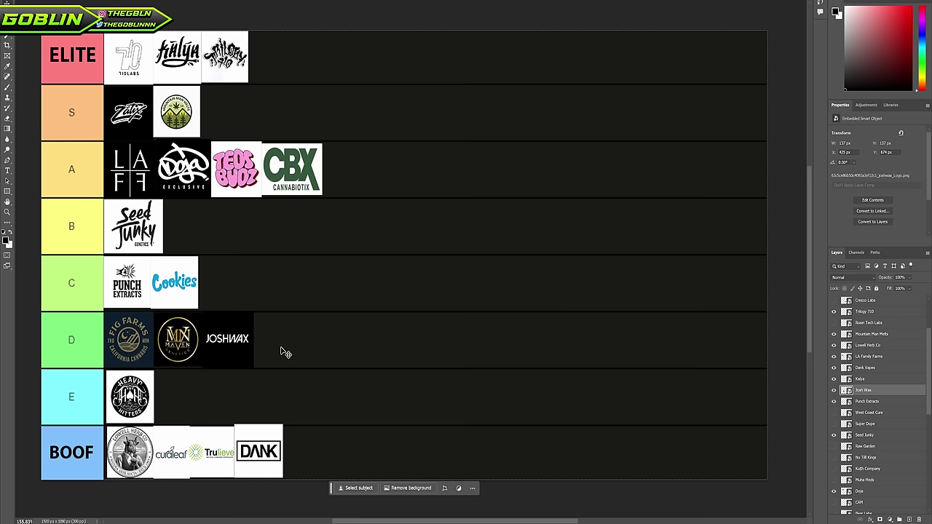
Show the No Till Kings logo and place it in the S tier directly after the Mountain Man Melts logo, at X 418 px and Y 134 px
{"action": "left_click", "coordinate": [865, 424]}
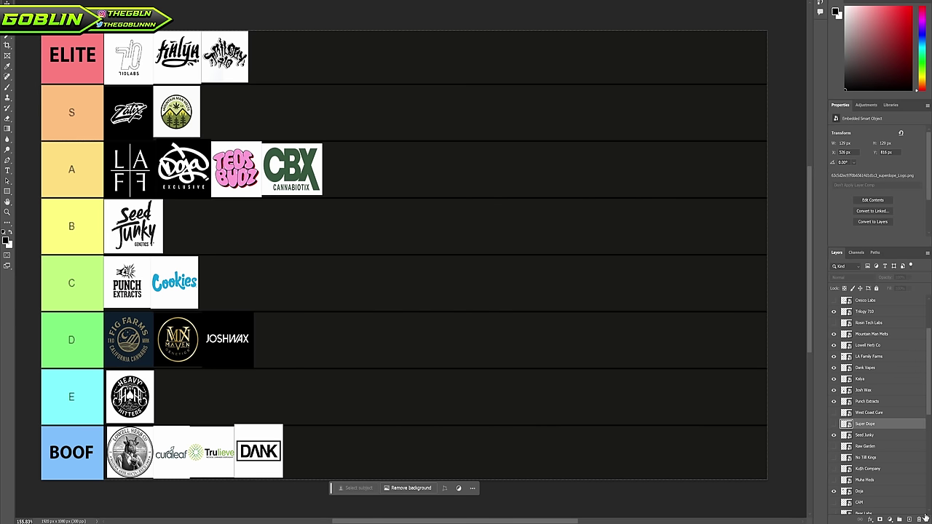
{"action": "scroll", "coordinate": [888, 452], "scroll_direction": "up", "scroll_amount": 2}
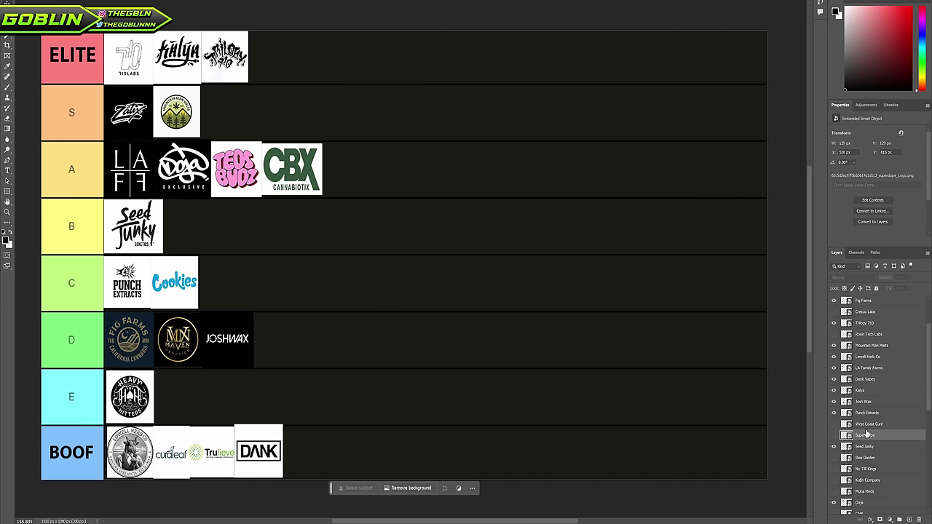
{"action": "scroll", "coordinate": [867, 433], "scroll_direction": "up", "scroll_amount": 4}
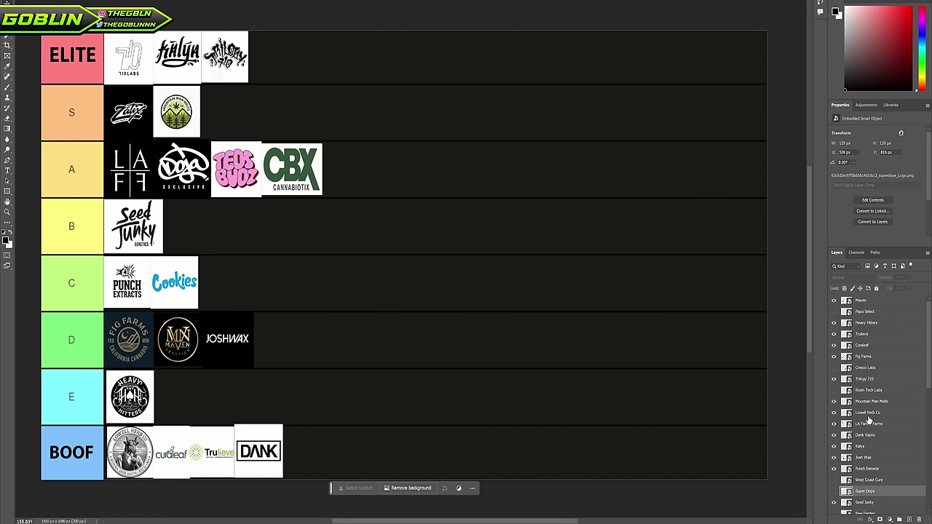
{"action": "scroll", "coordinate": [870, 422], "scroll_direction": "down", "scroll_amount": 7}
{"action": "scroll", "coordinate": [870, 422], "scroll_direction": "down", "scroll_amount": 1}
{"action": "left_click", "coordinate": [853, 435]}
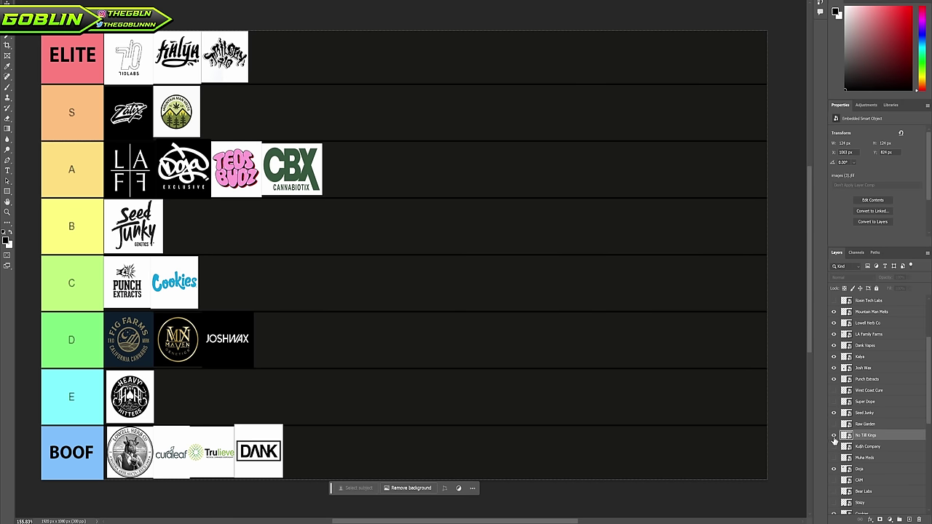
{"action": "left_click", "coordinate": [835, 435]}
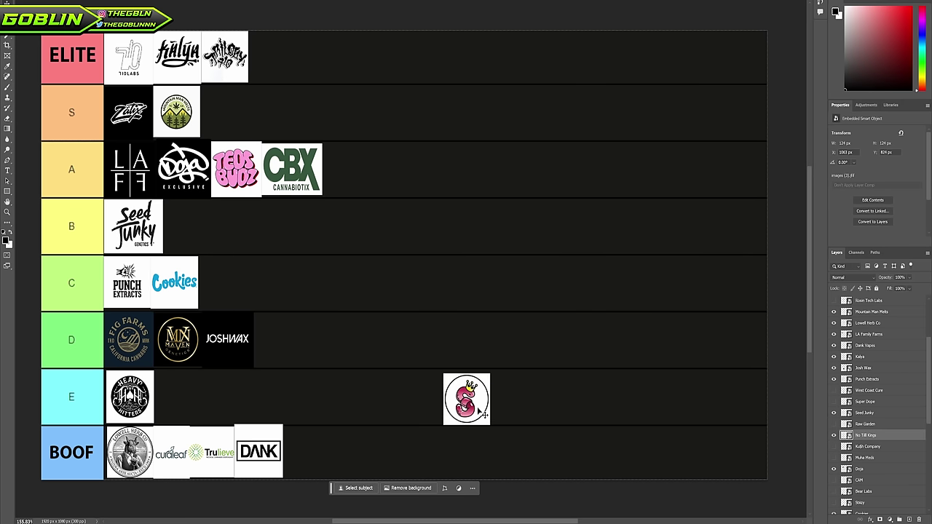
{"action": "left_click_drag", "start_coordinate": [483, 414], "coordinate": [435, 408]}
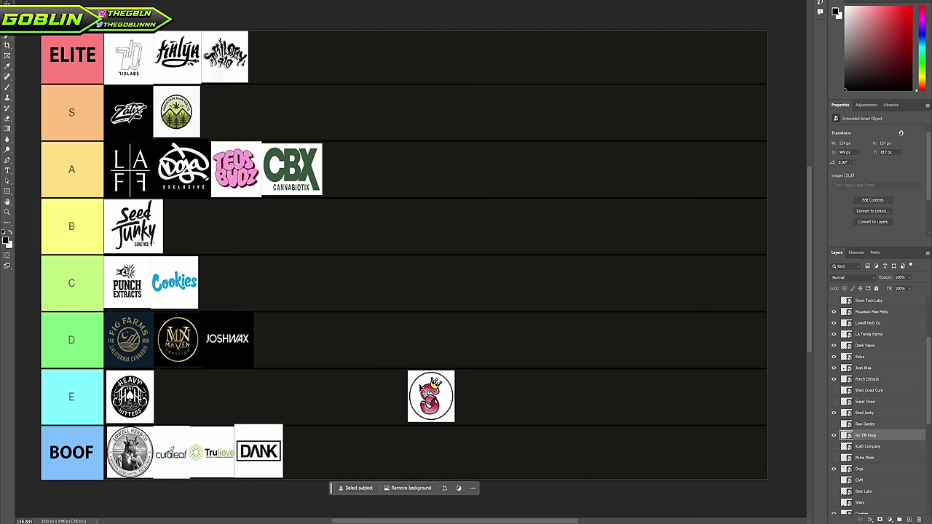
{"action": "left_click_drag", "start_coordinate": [430, 402], "coordinate": [357, 102]}
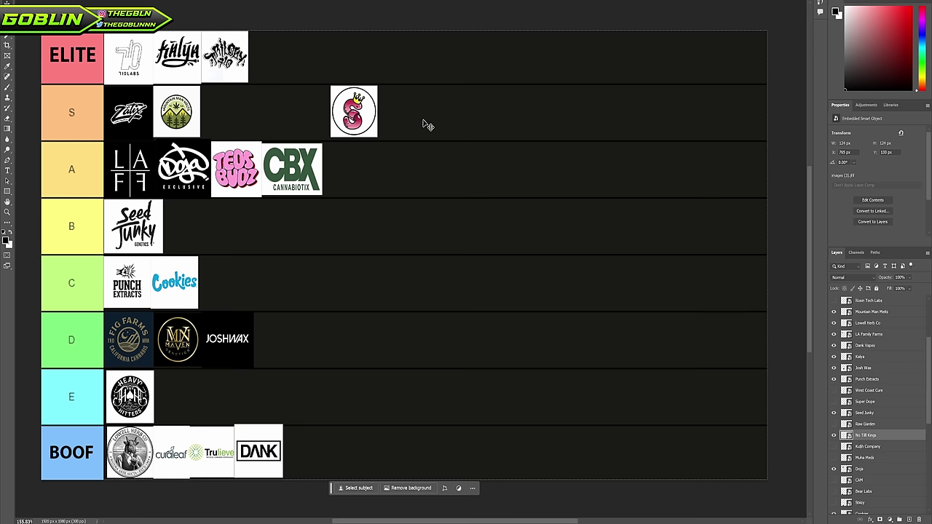
{"action": "left_click_drag", "start_coordinate": [360, 104], "coordinate": [336, 108]}
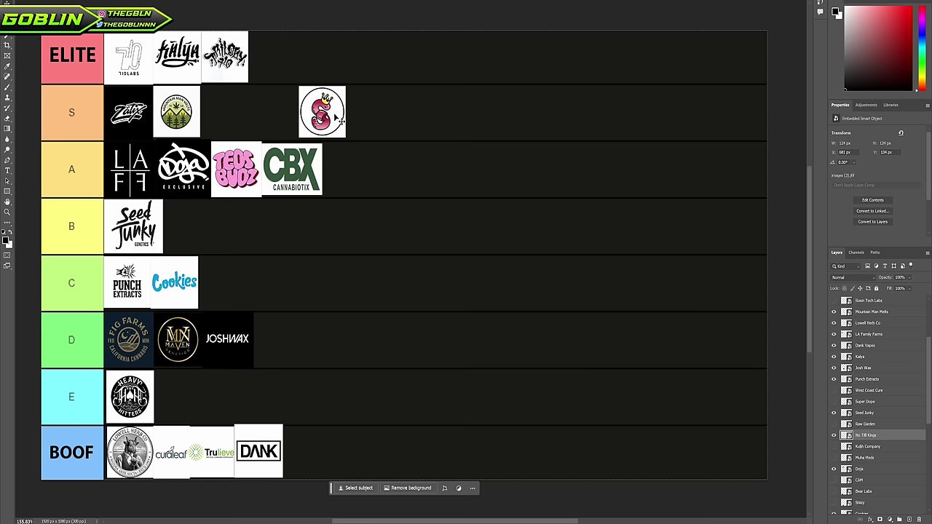
{"action": "left_click_drag", "start_coordinate": [339, 123], "coordinate": [236, 125]}
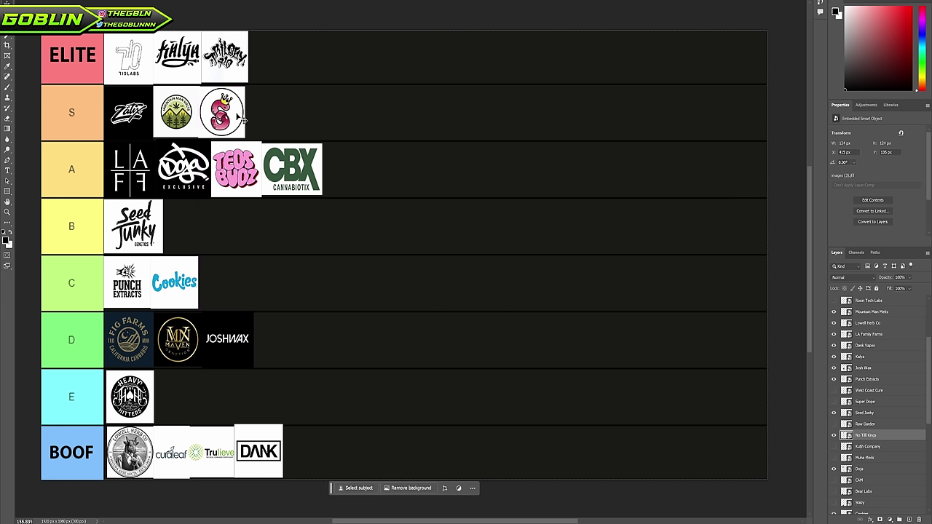
{"action": "left_click_drag", "start_coordinate": [240, 118], "coordinate": [241, 119]}
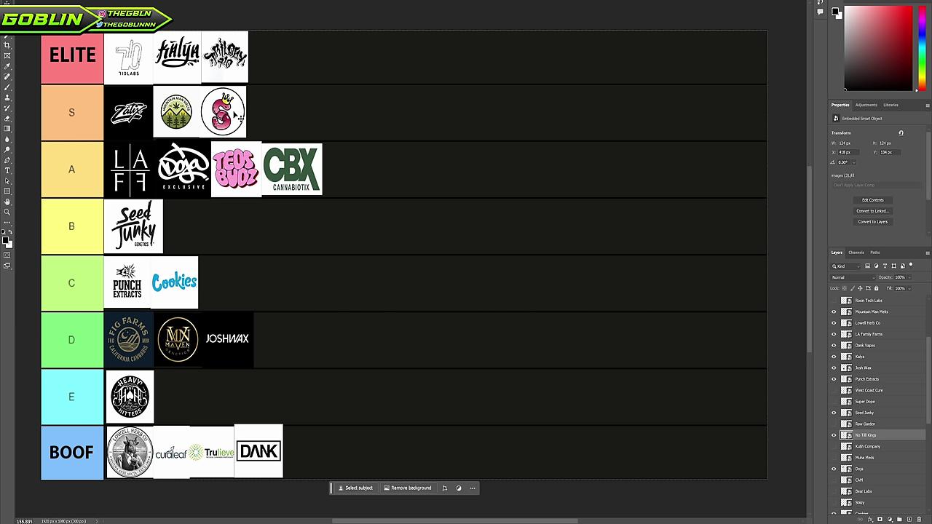
{"action": "left_click_drag", "start_coordinate": [242, 119], "coordinate": [244, 118]}
{"action": "key", "text": "ctrl+z"}
Show the Super Dope logo and place it in the S tier directly after the No Till Kings logo, at X 542 px and Y 134 px
{"action": "scroll", "coordinate": [880, 436], "scroll_direction": "down", "scroll_amount": 2}
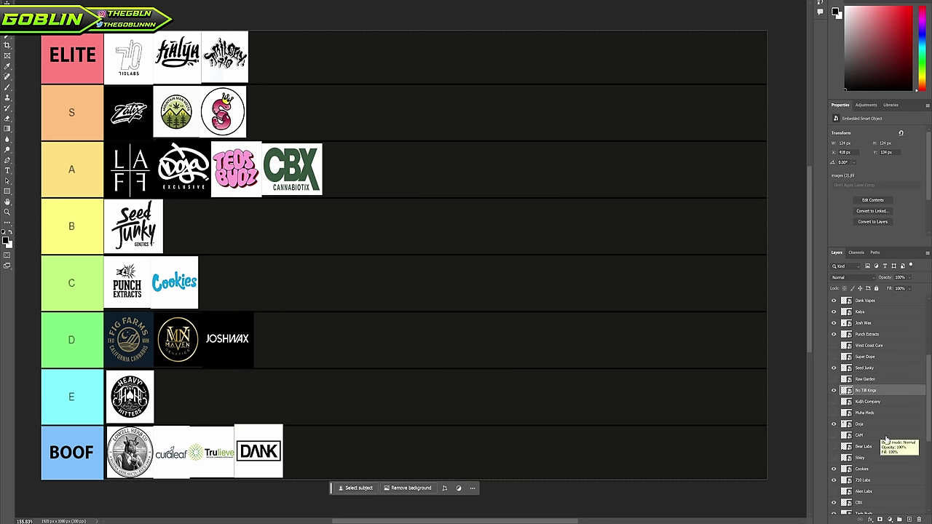
{"action": "left_click", "coordinate": [879, 357]}
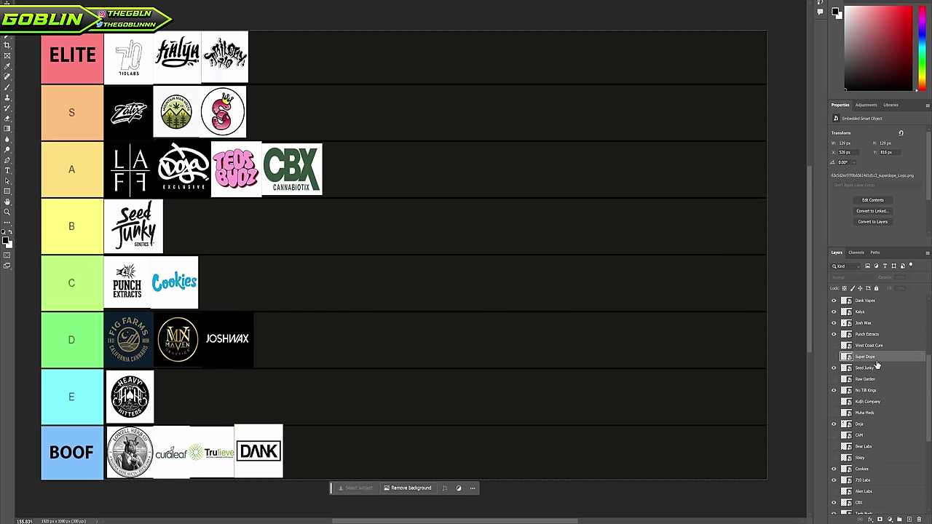
{"action": "left_click", "coordinate": [834, 357]}
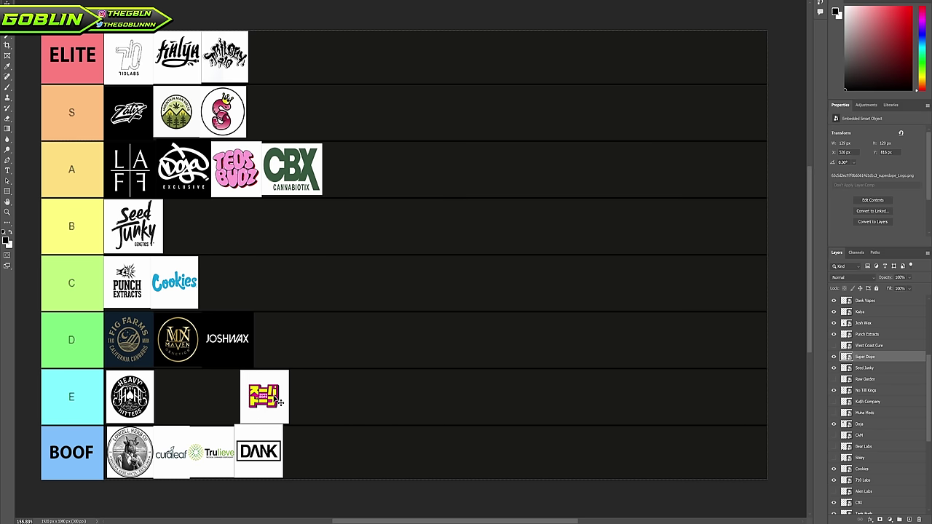
{"action": "left_click_drag", "start_coordinate": [281, 393], "coordinate": [456, 288]}
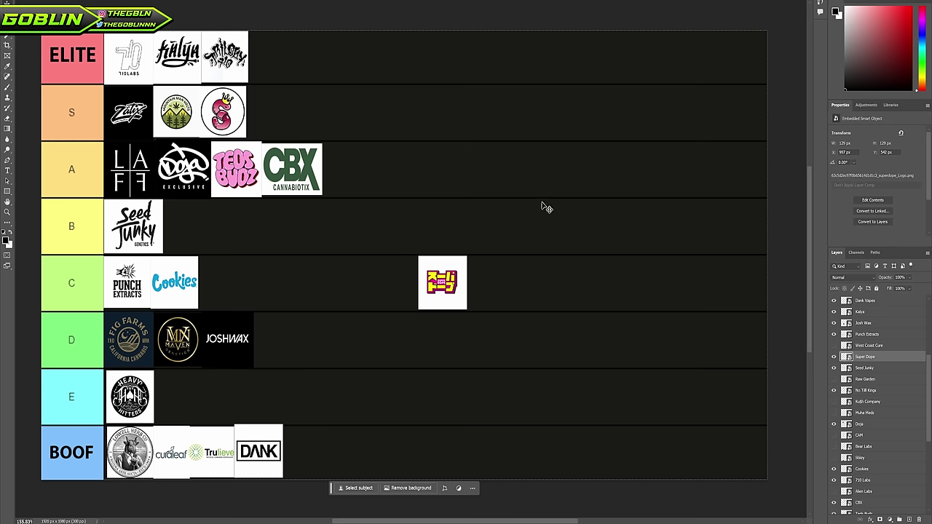
{"action": "left_click", "coordinate": [450, 277]}
{"action": "left_click_drag", "start_coordinate": [450, 278], "coordinate": [442, 280]}
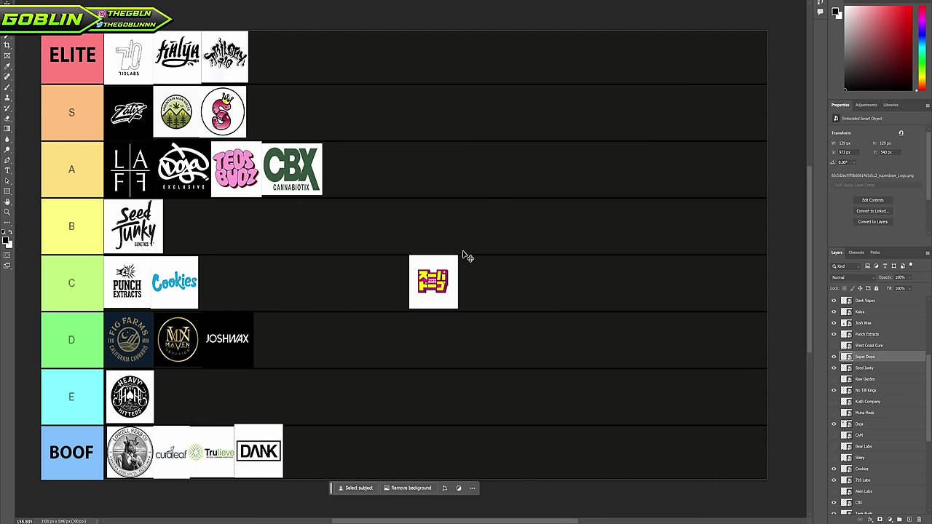
{"action": "left_click_drag", "start_coordinate": [434, 283], "coordinate": [427, 283]}
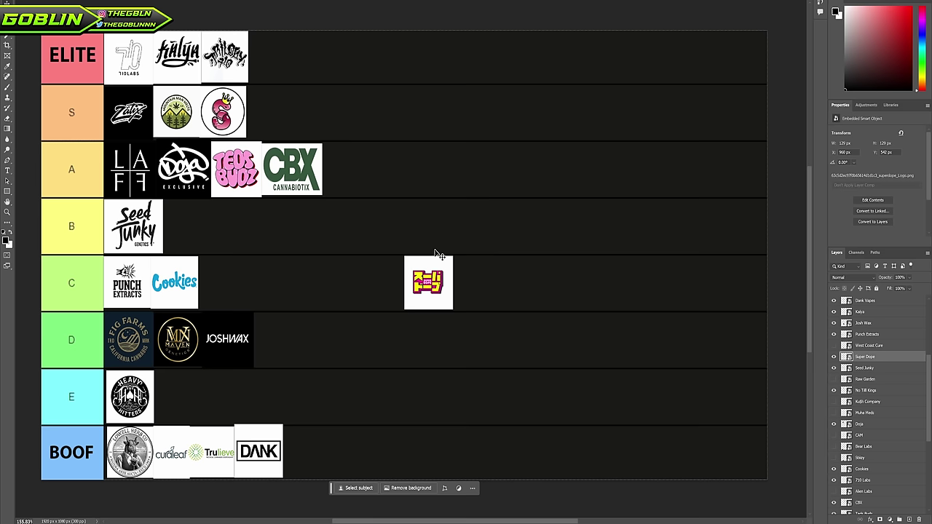
{"action": "left_click_drag", "start_coordinate": [426, 262], "coordinate": [273, 114]}
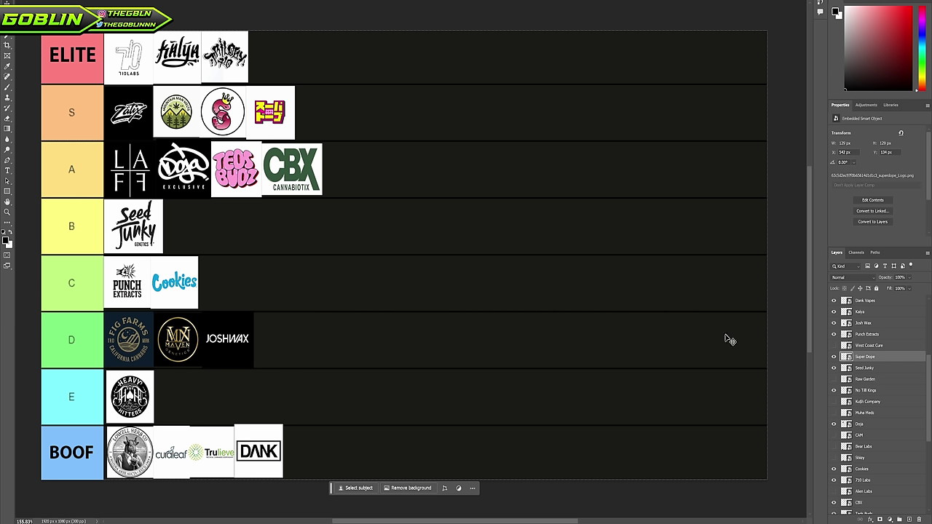
Show the Muha Meds logo and place it in the D tier directly after the Josh Wax logo, at X 554 px and Y 679 px
{"action": "left_click", "coordinate": [881, 413]}
{"action": "scroll", "coordinate": [878, 416], "scroll_direction": "down", "scroll_amount": 1}
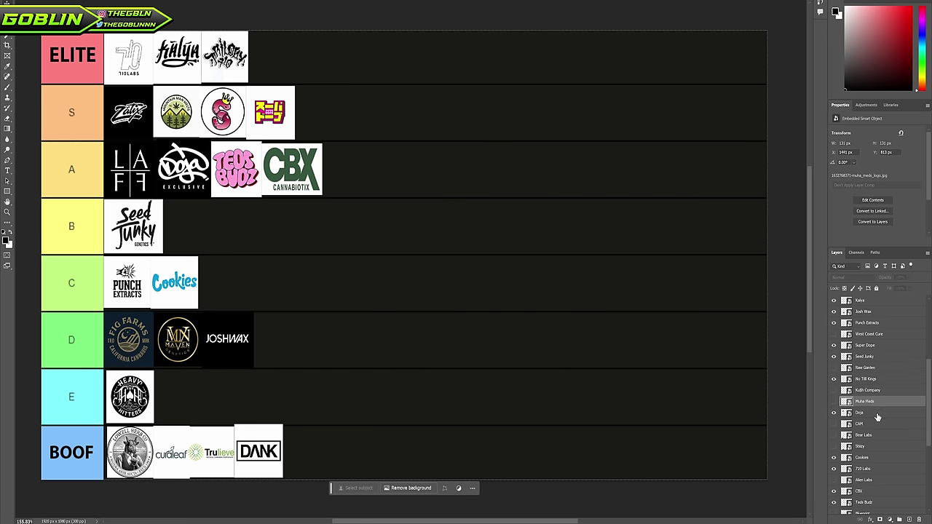
{"action": "scroll", "coordinate": [878, 417], "scroll_direction": "down", "scroll_amount": 1}
{"action": "left_click", "coordinate": [834, 390]}
{"action": "left_click_drag", "start_coordinate": [598, 394], "coordinate": [470, 294]}
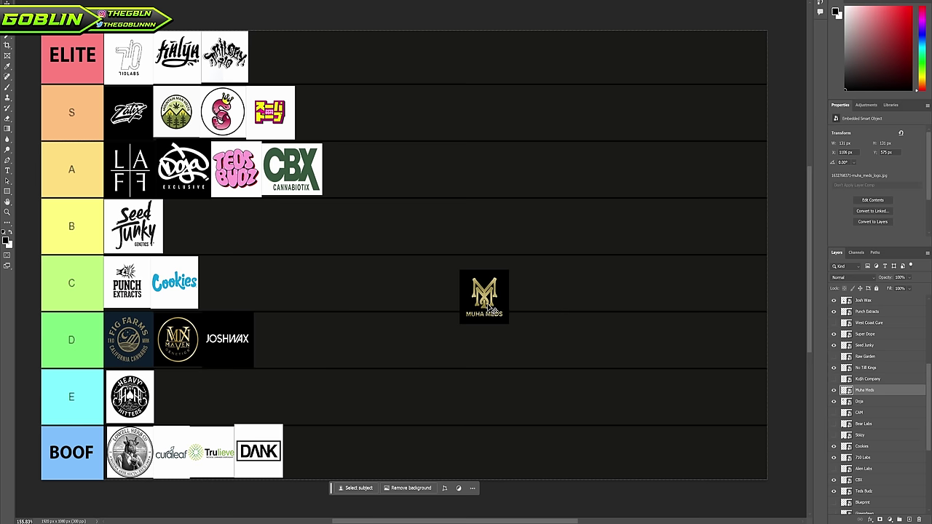
{"action": "left_click_drag", "start_coordinate": [487, 292], "coordinate": [275, 334]}
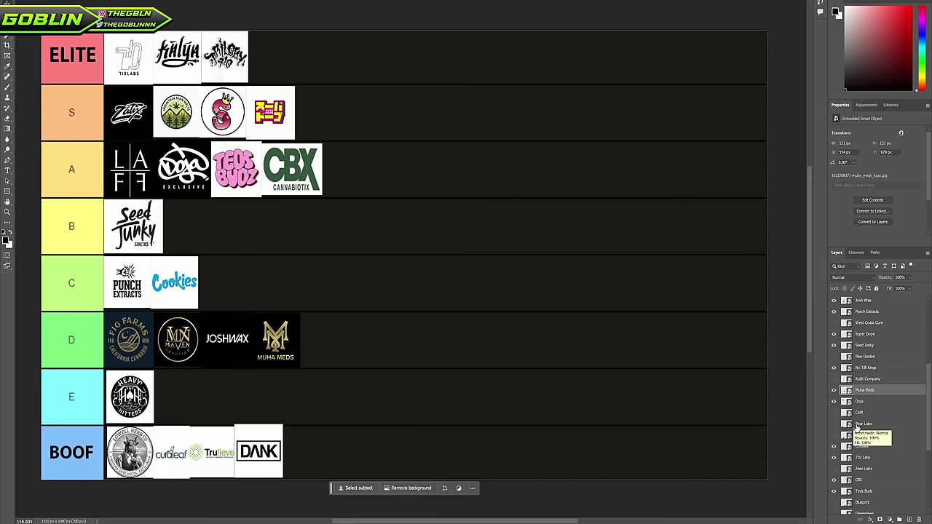
Show the Bear Labs logo and make its layer the selected one
{"action": "left_click", "coordinate": [867, 425]}
{"action": "left_click", "coordinate": [834, 424]}
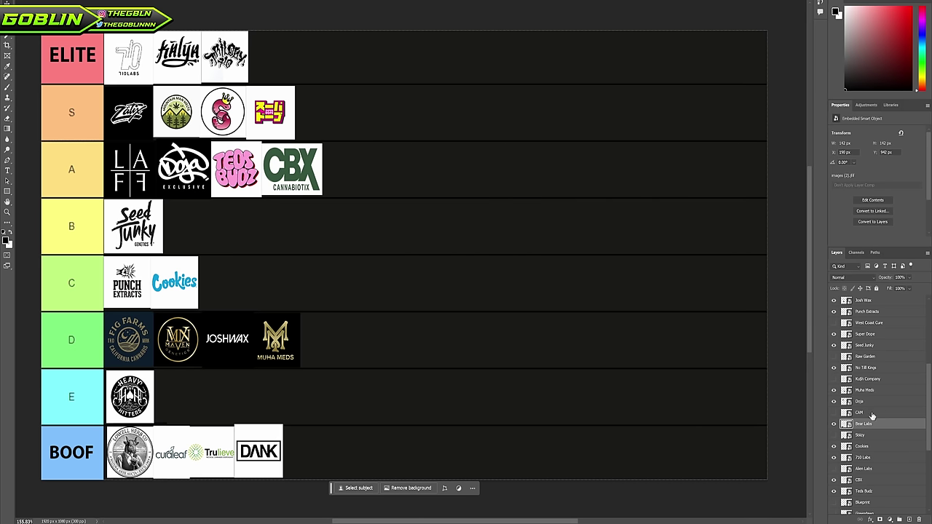
{"action": "left_click_drag", "start_coordinate": [400, 414], "coordinate": [472, 331]}
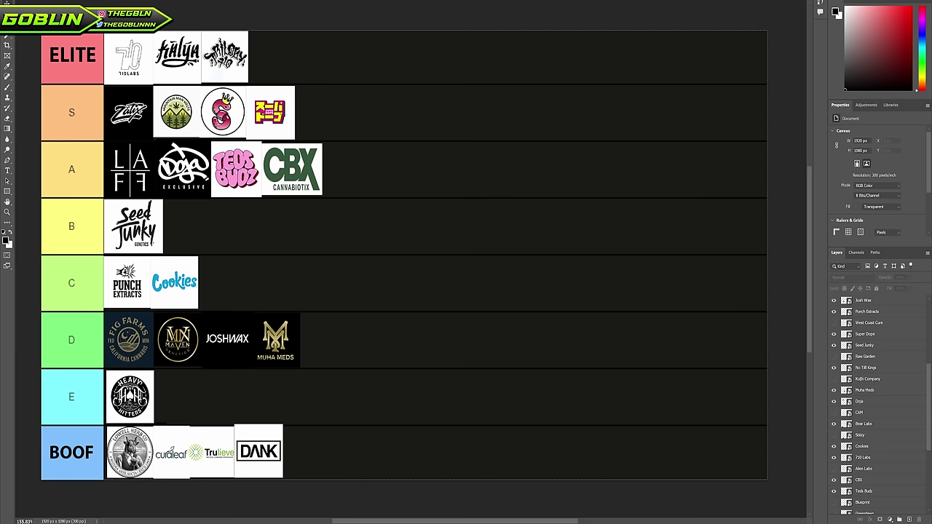
{"action": "scroll", "coordinate": [874, 441], "scroll_direction": "down", "scroll_amount": 3}
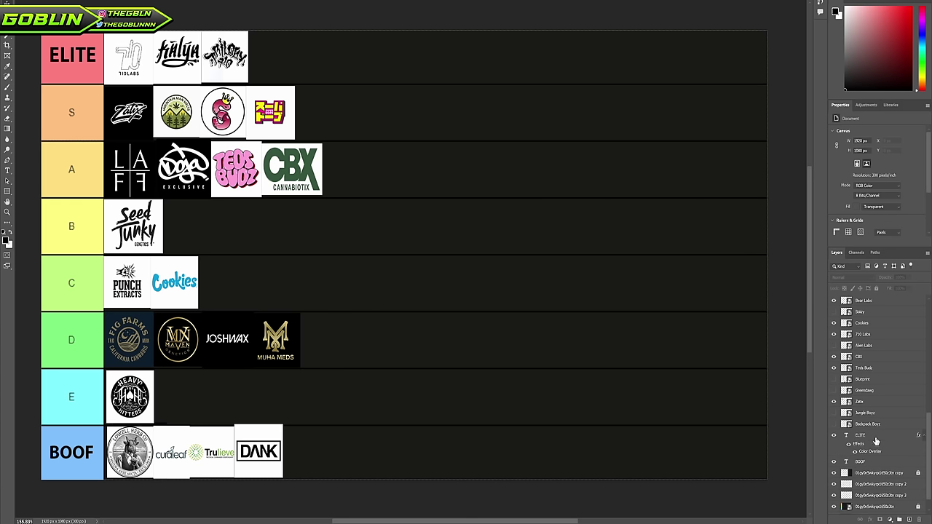
{"action": "scroll", "coordinate": [879, 438], "scroll_direction": "up", "scroll_amount": 3}
{"action": "left_click", "coordinate": [865, 425]}
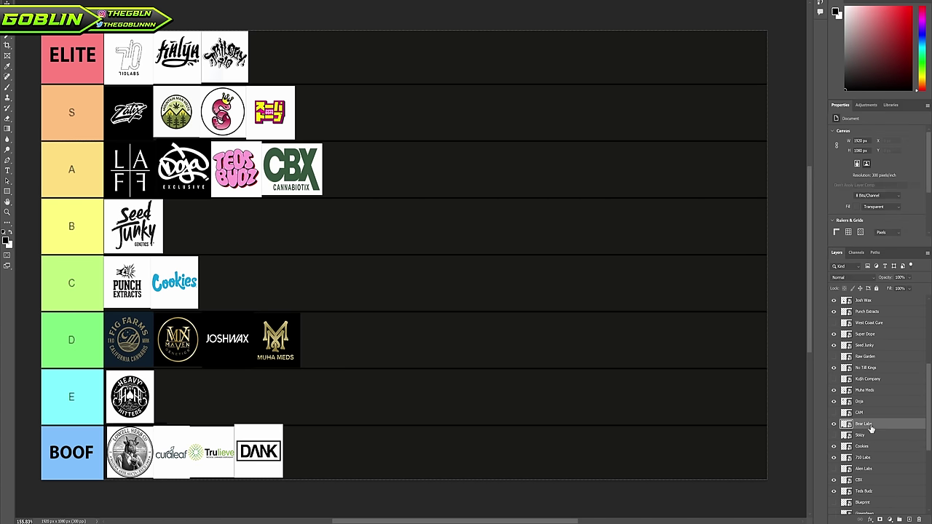
Place the Bear Labs logo after Seed Junky in the B tier at X 317 px, Y 400 px, keeping Lowell Herb Co first in BOOF
{"action": "left_click_drag", "start_coordinate": [133, 455], "coordinate": [538, 309]}
{"action": "left_click_drag", "start_coordinate": [130, 432], "coordinate": [144, 432]}
{"action": "left_click_drag", "start_coordinate": [525, 327], "coordinate": [574, 188]}
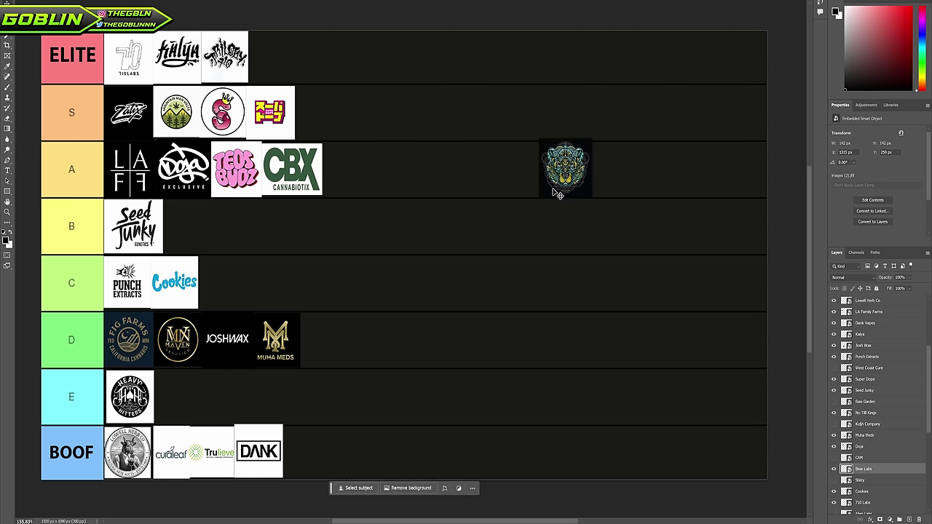
{"action": "left_click_drag", "start_coordinate": [561, 193], "coordinate": [459, 180]}
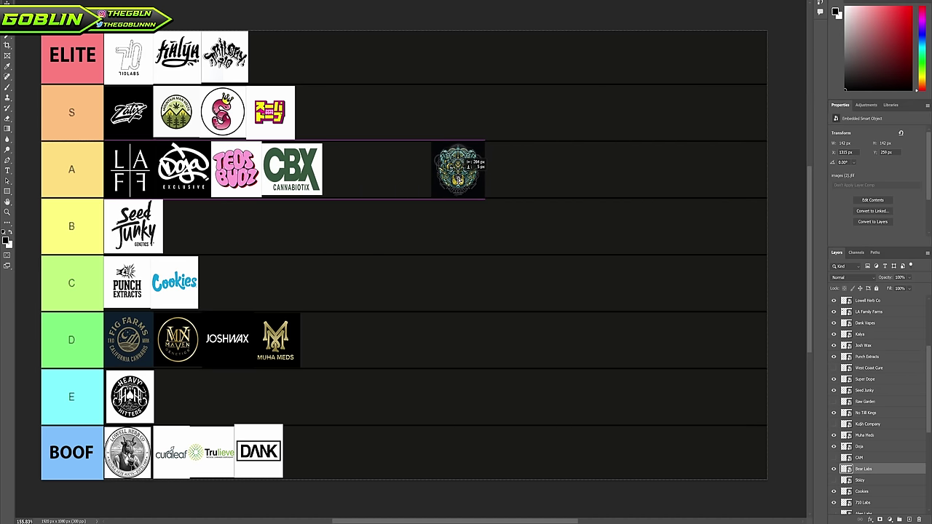
{"action": "left_click_drag", "start_coordinate": [459, 180], "coordinate": [456, 180]}
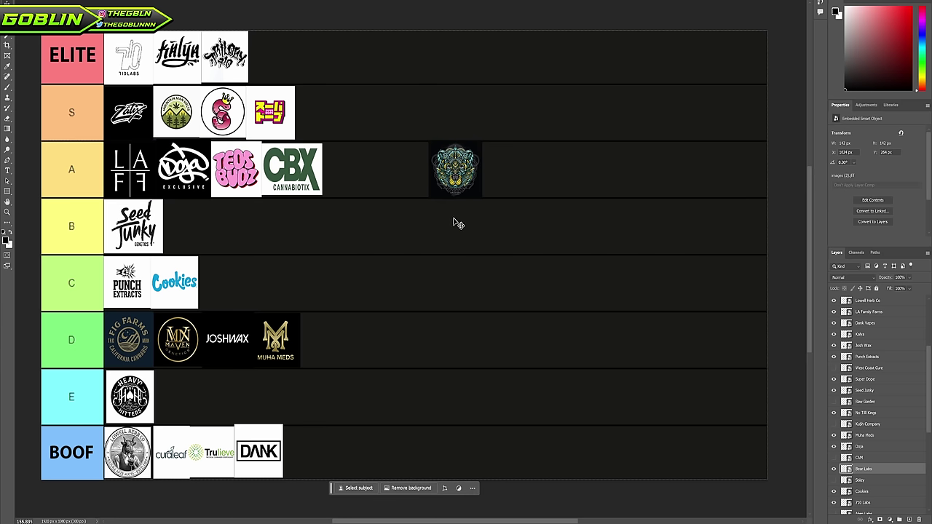
{"action": "left_click_drag", "start_coordinate": [459, 181], "coordinate": [194, 242]}
{"action": "left_click_drag", "start_coordinate": [195, 242], "coordinate": [196, 243]}
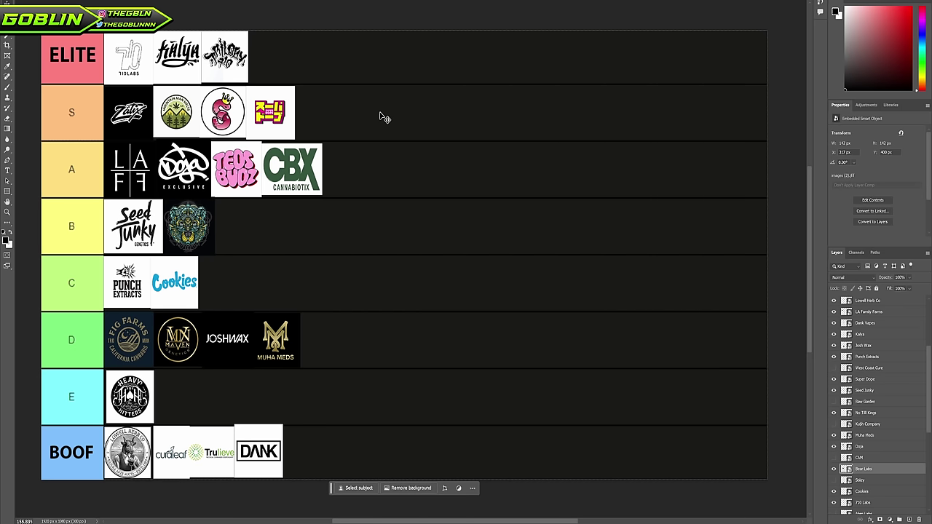
Bring the hidden, unranked logo layers to the top of the layer stack and show the Stiiizy logo
{"action": "left_click", "coordinate": [885, 481]}
{"action": "scroll", "coordinate": [882, 466], "scroll_direction": "down", "scroll_amount": 4}
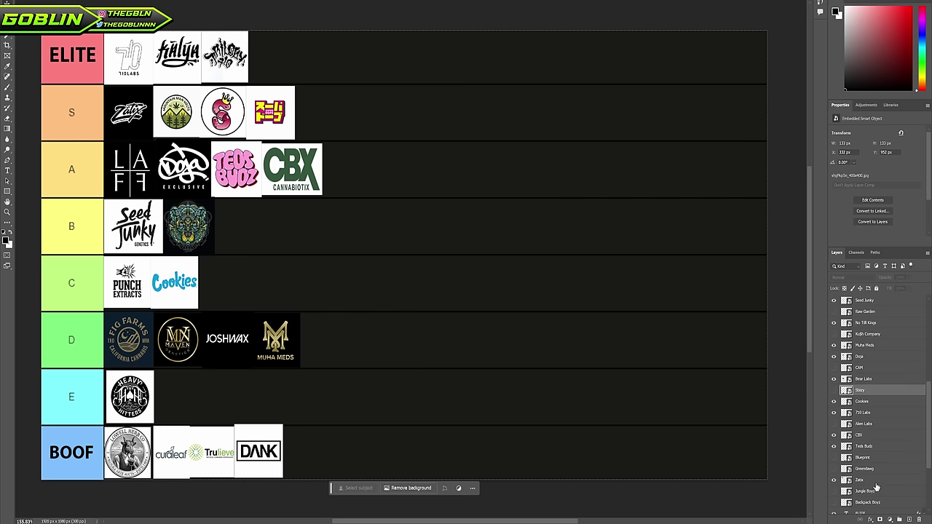
{"action": "left_click", "coordinate": [834, 391]}
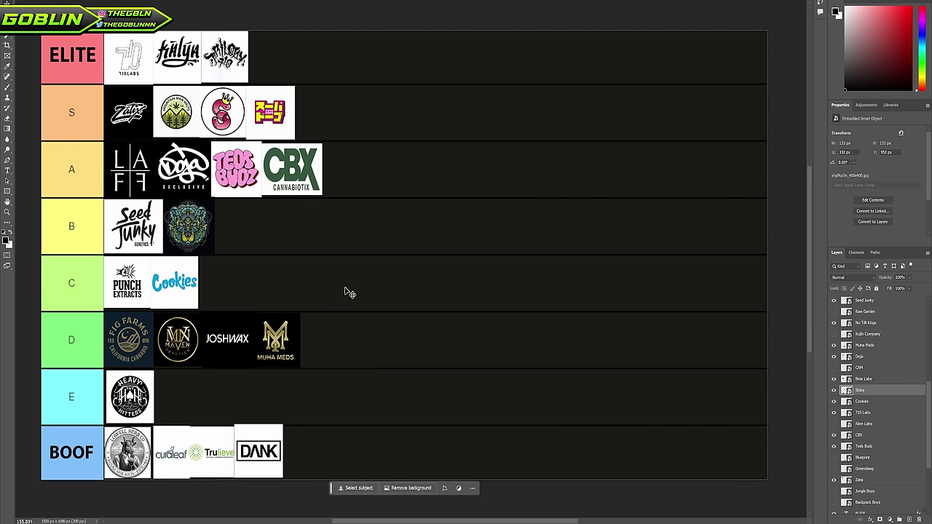
{"action": "right_click", "coordinate": [893, 390]}
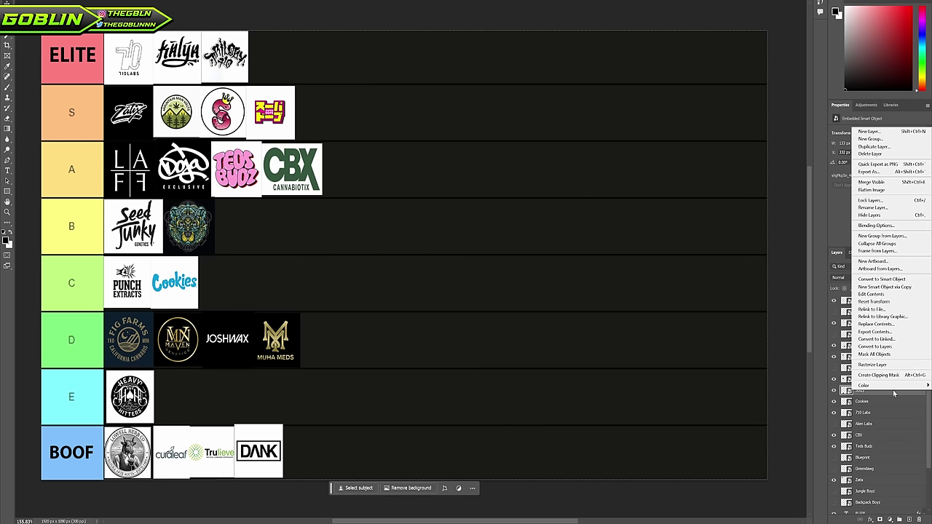
{"action": "key", "text": "Escape"}
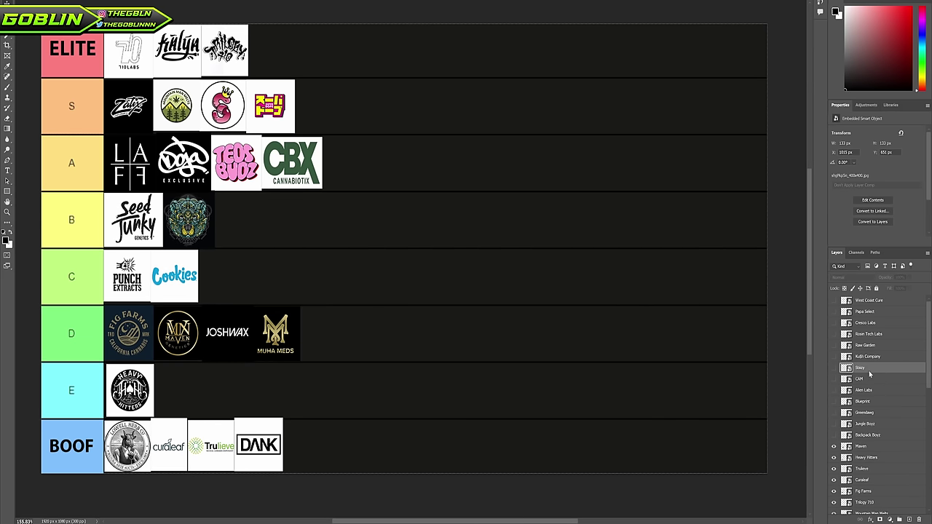
{"action": "left_click", "coordinate": [834, 368]}
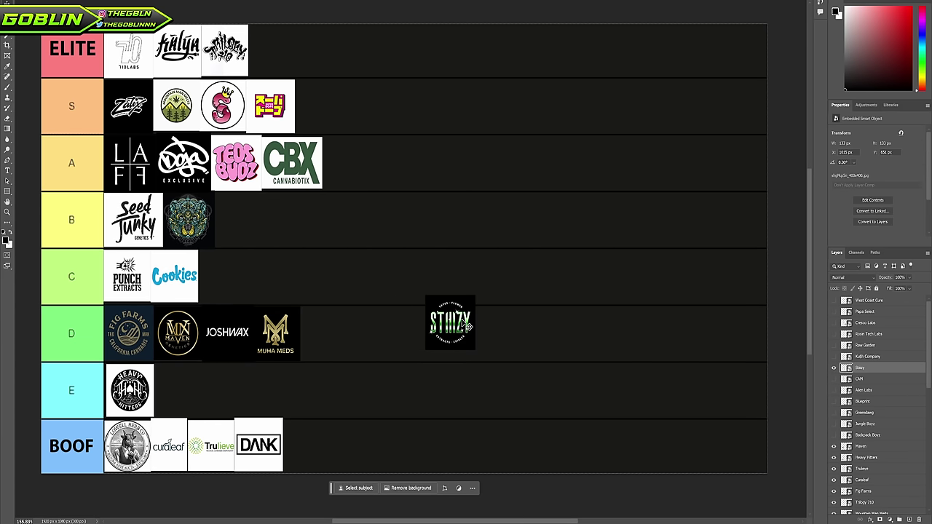
Place the Stiiizy logo in the C tier directly after the Cookies logo, at X 418 px and Y 541 px
{"action": "mouse_move", "coordinate": [452, 323]}
{"action": "left_mouse_down"}
{"action": "mouse_move", "coordinate": [452, 347]}
{"action": "mouse_move", "coordinate": [457, 336]}
{"action": "mouse_move", "coordinate": [448, 336]}
{"action": "mouse_move", "coordinate": [458, 338]}
{"action": "left_mouse_up"}
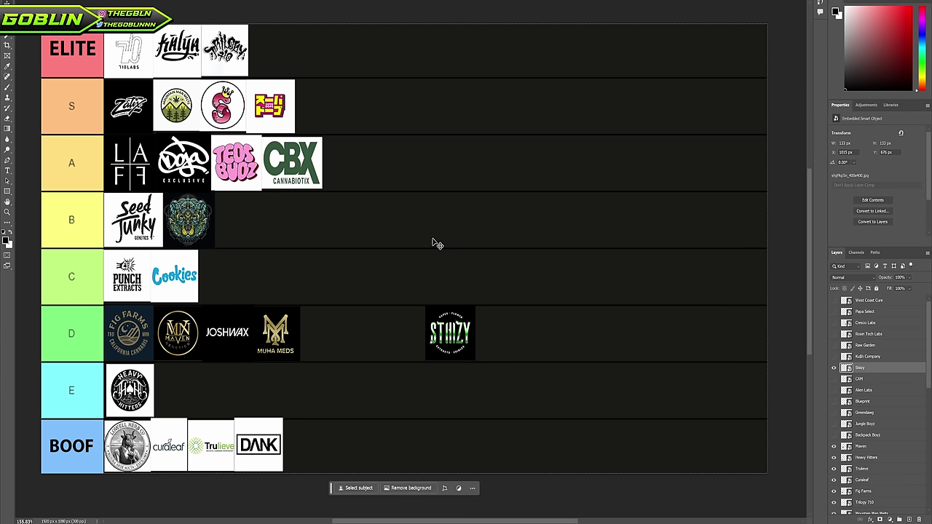
{"action": "left_click_drag", "start_coordinate": [457, 324], "coordinate": [462, 260]}
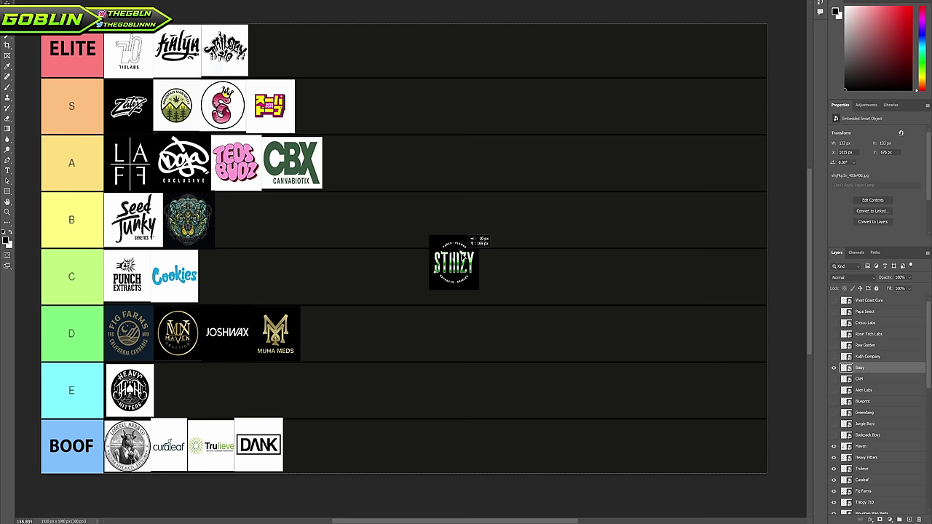
{"action": "left_click_drag", "start_coordinate": [463, 260], "coordinate": [448, 277]}
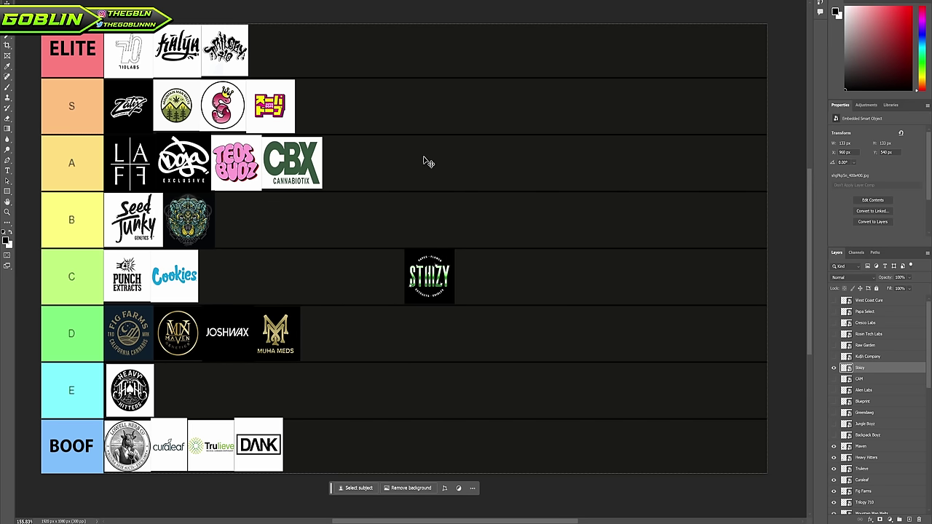
{"action": "left_click_drag", "start_coordinate": [451, 271], "coordinate": [395, 271]}
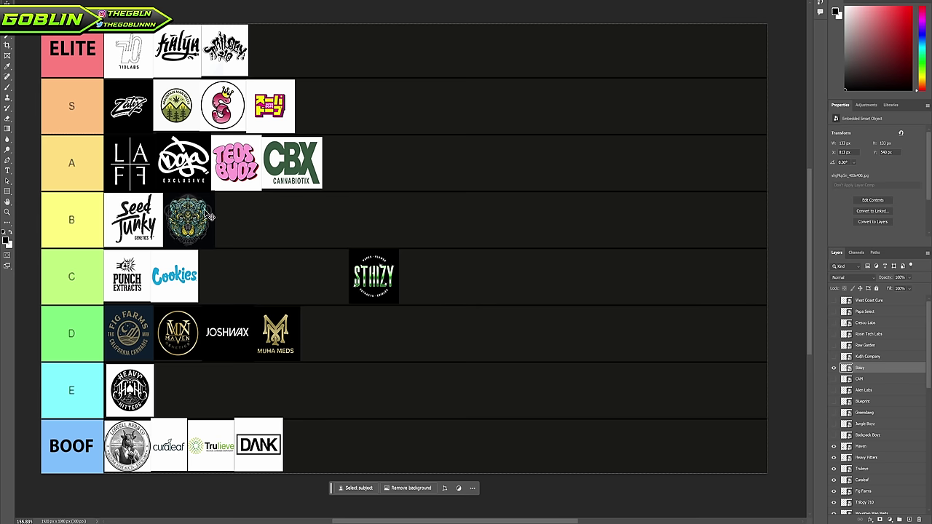
{"action": "left_click_drag", "start_coordinate": [383, 270], "coordinate": [366, 272]}
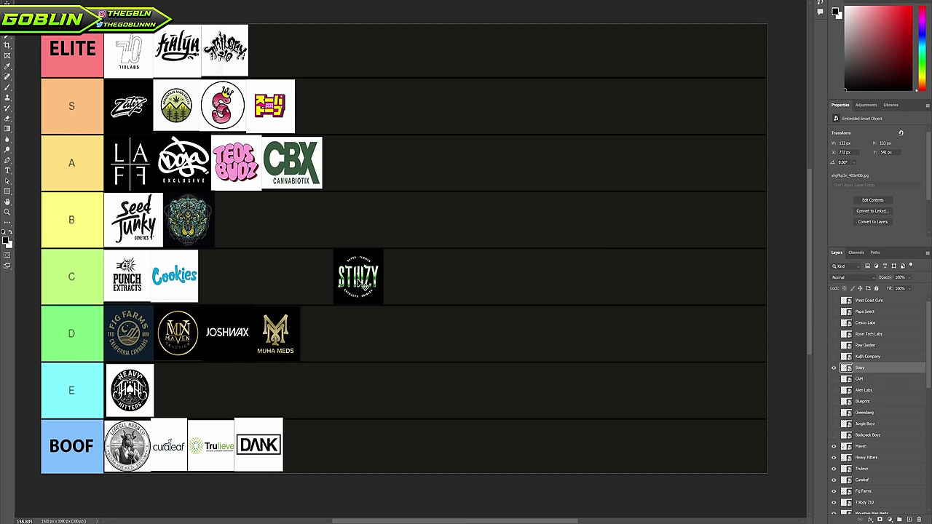
{"action": "left_click_drag", "start_coordinate": [361, 280], "coordinate": [227, 281]}
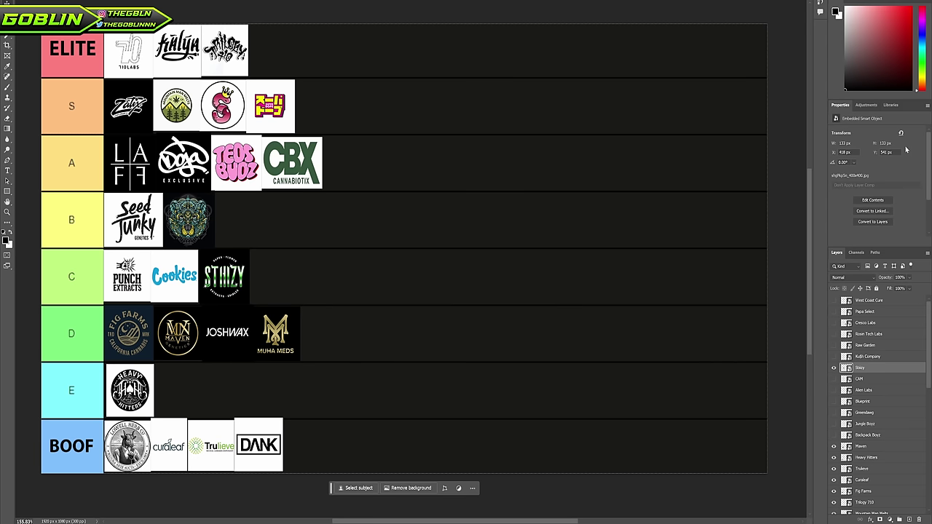
Show the Jungle Boys logo and place it in the D tier directly after the Muha Meds logo, at X 685 px and Y 679 px
{"action": "left_click", "coordinate": [866, 425]}
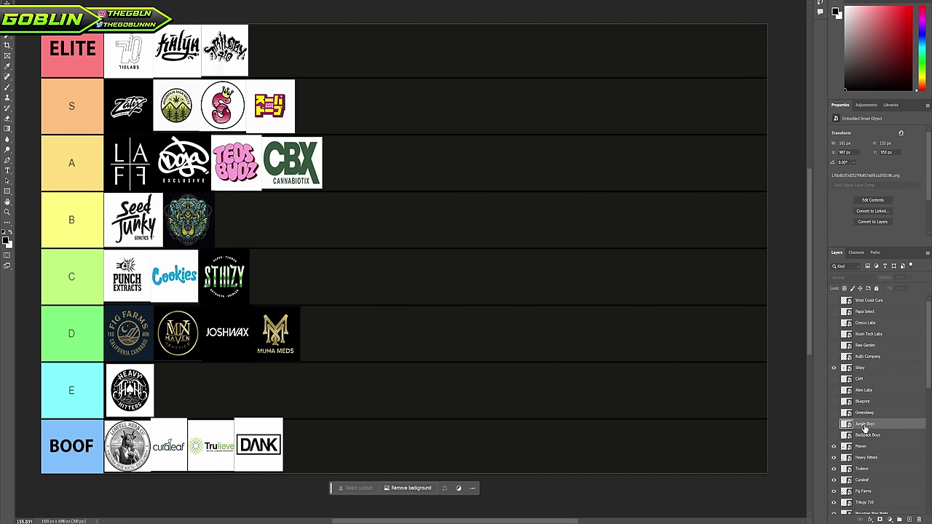
{"action": "left_click", "coordinate": [835, 425]}
{"action": "left_click_drag", "start_coordinate": [456, 443], "coordinate": [502, 266]}
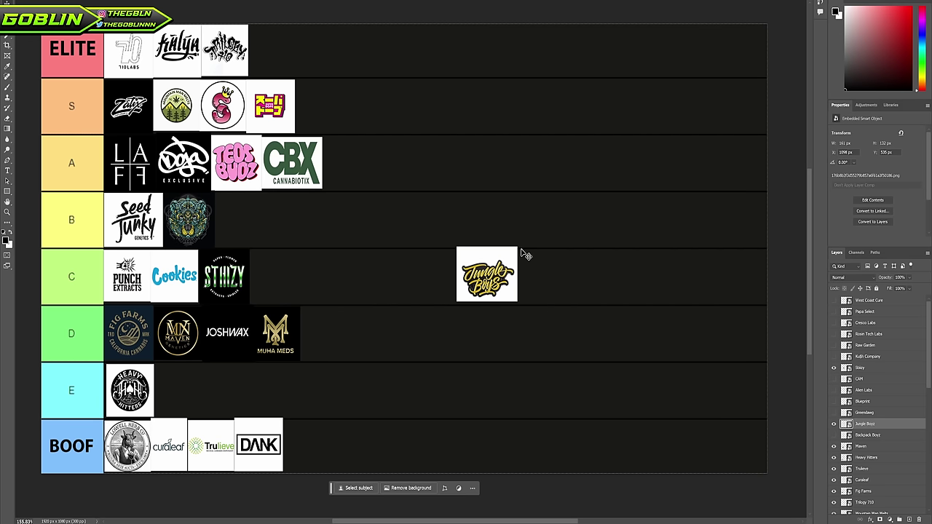
{"action": "left_click_drag", "start_coordinate": [491, 276], "coordinate": [335, 333]}
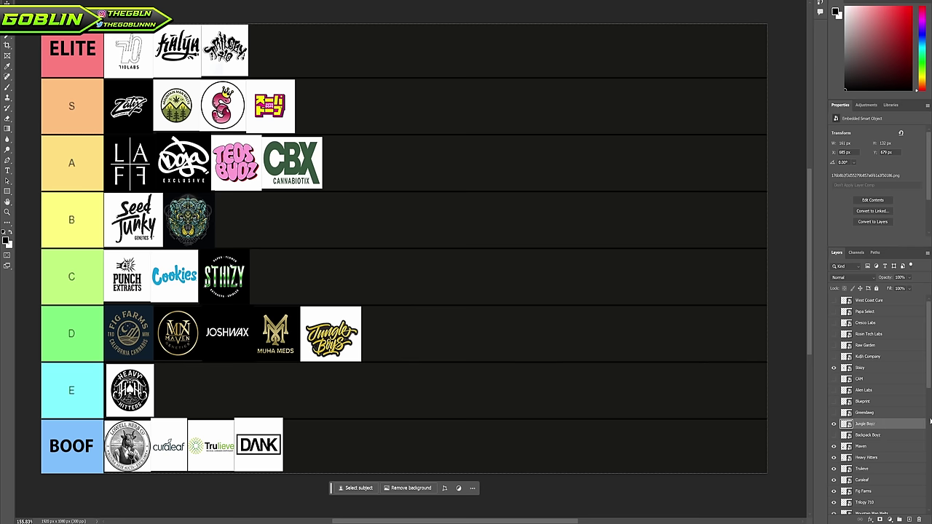
Show the West Coast Cure logo and place it in the A tier directly after the CBX logo, at X 743 px and Y 276 px
{"action": "left_click", "coordinate": [884, 313]}
{"action": "left_click", "coordinate": [874, 300]}
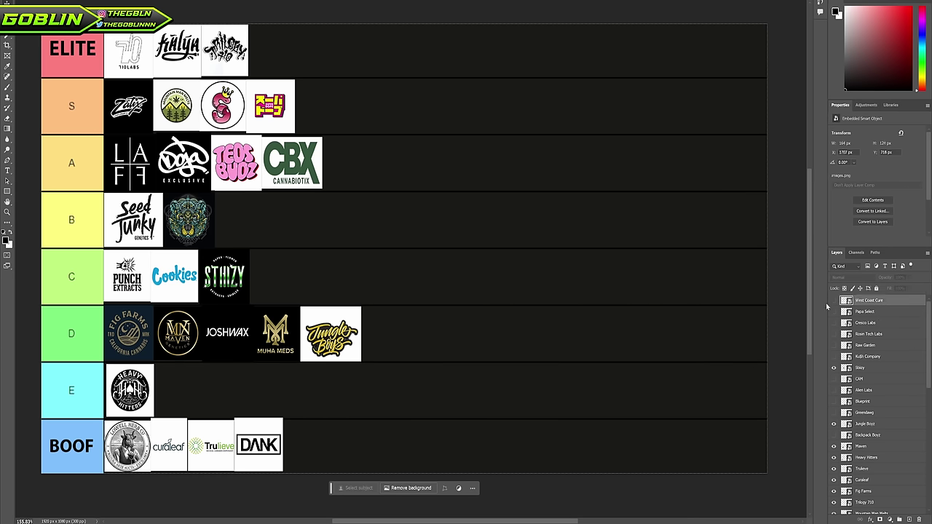
{"action": "left_click", "coordinate": [834, 300]}
{"action": "left_click_drag", "start_coordinate": [728, 367], "coordinate": [524, 251]}
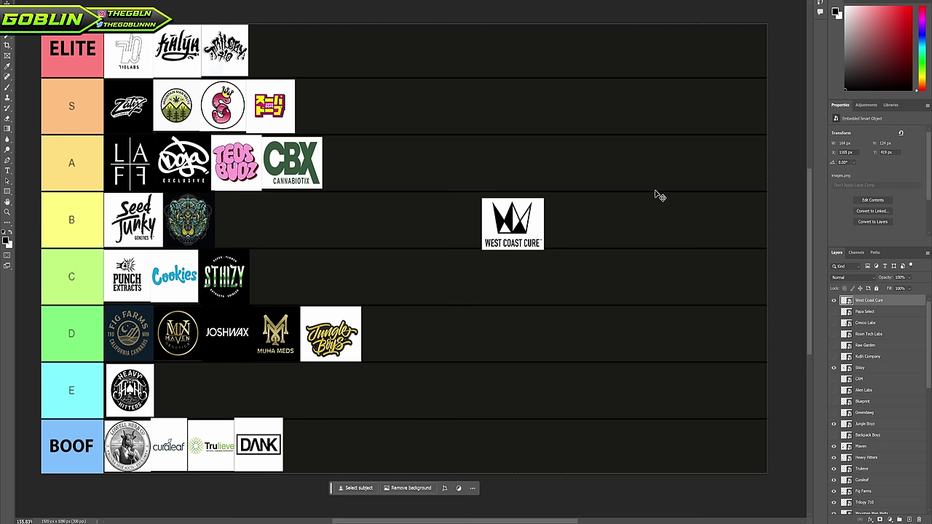
{"action": "left_click_drag", "start_coordinate": [516, 227], "coordinate": [505, 222]}
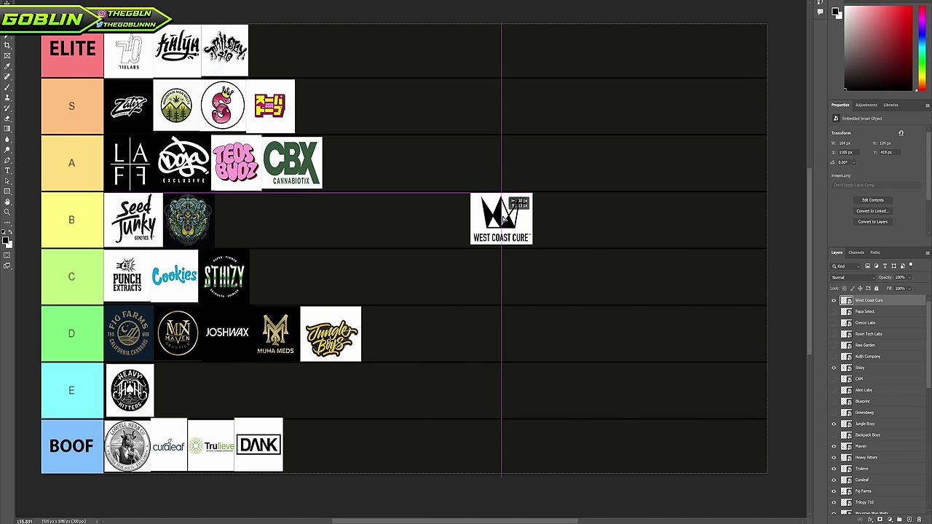
{"action": "left_click_drag", "start_coordinate": [504, 219], "coordinate": [357, 166]}
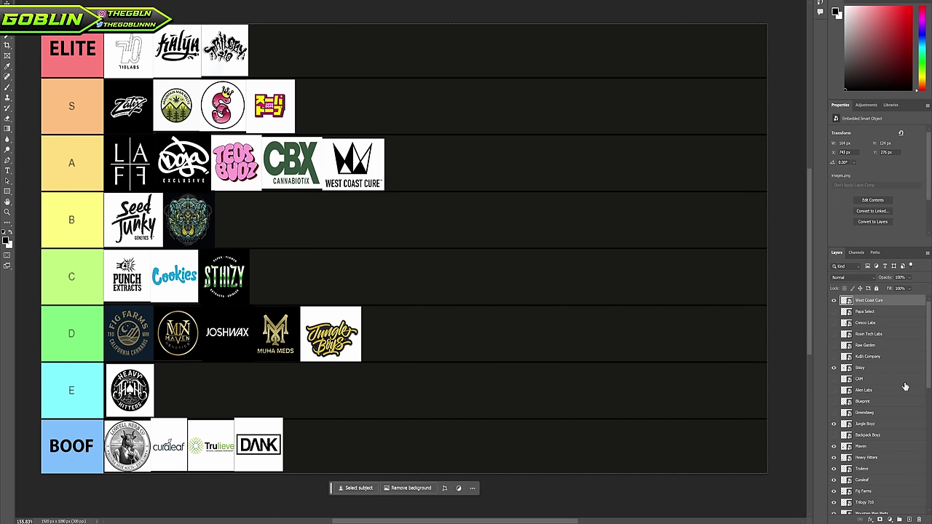
Show the Cresco Labs logo and place it in the BOOF tier directly after the Dank logo, at X 634 px and Y 955 px
{"action": "left_click", "coordinate": [874, 324]}
{"action": "left_click", "coordinate": [834, 323]}
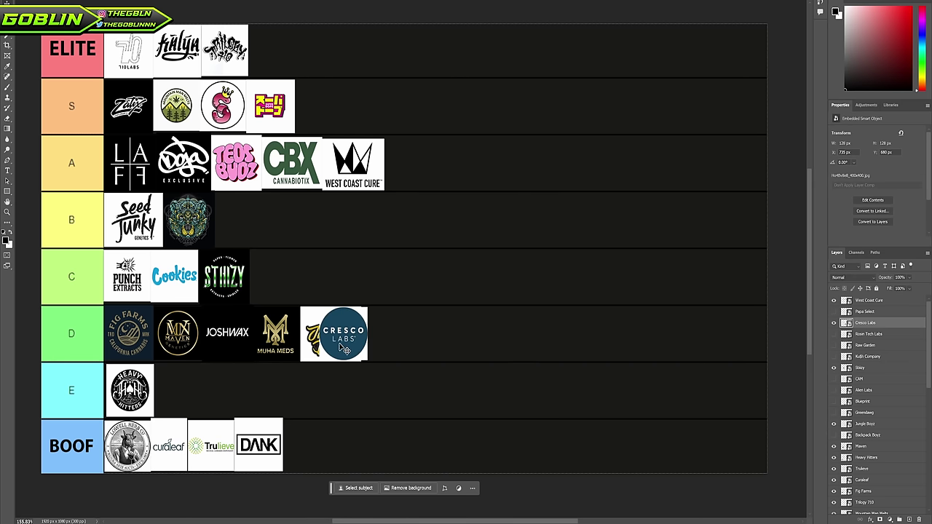
{"action": "left_click_drag", "start_coordinate": [342, 344], "coordinate": [415, 377]}
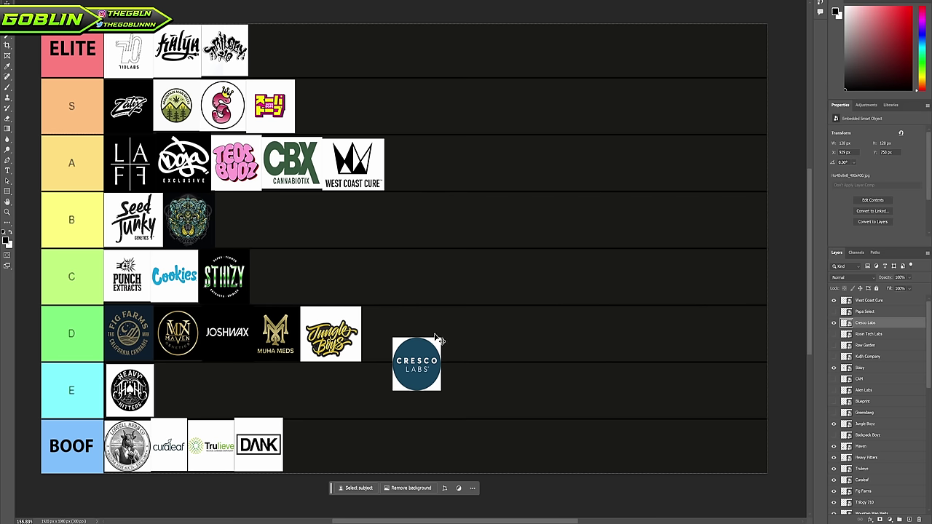
{"action": "left_click_drag", "start_coordinate": [433, 377], "coordinate": [441, 231]}
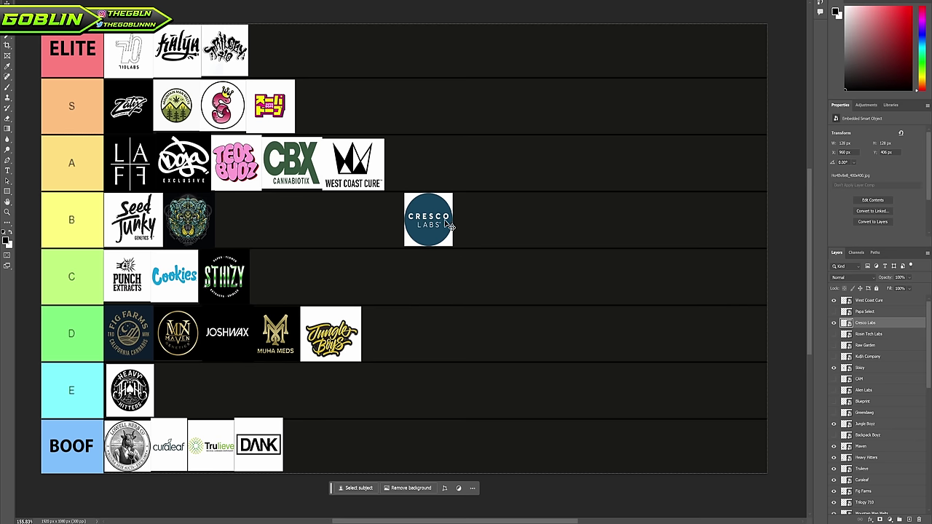
{"action": "mouse_move", "coordinate": [442, 225]}
{"action": "left_mouse_down"}
{"action": "mouse_move", "coordinate": [452, 220]}
{"action": "mouse_move", "coordinate": [447, 231]}
{"action": "left_mouse_up"}
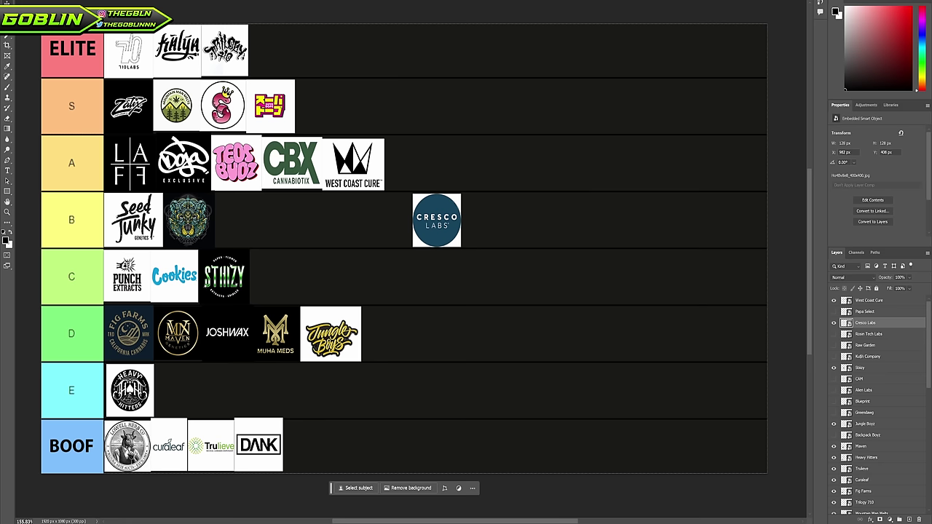
{"action": "left_click_drag", "start_coordinate": [434, 224], "coordinate": [405, 240]}
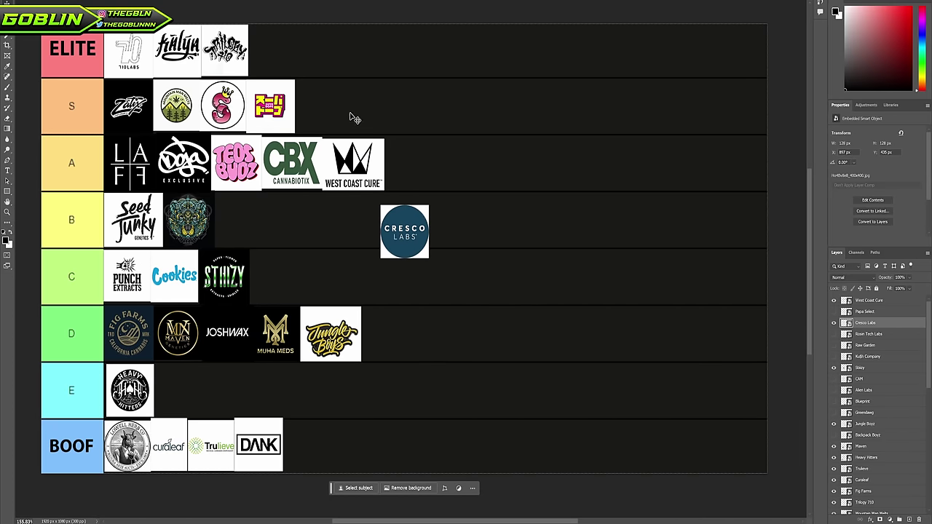
{"action": "left_click_drag", "start_coordinate": [413, 224], "coordinate": [306, 451]}
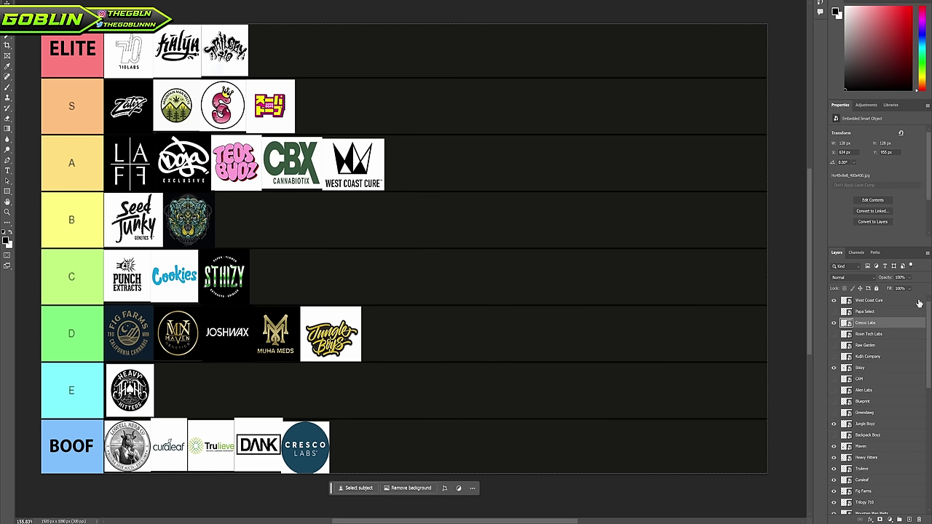
Show the Raw Garden logo and place it in the D tier directly after the Jungle Boys logo, at X 845 px and Y 681 px
{"action": "left_click", "coordinate": [877, 346]}
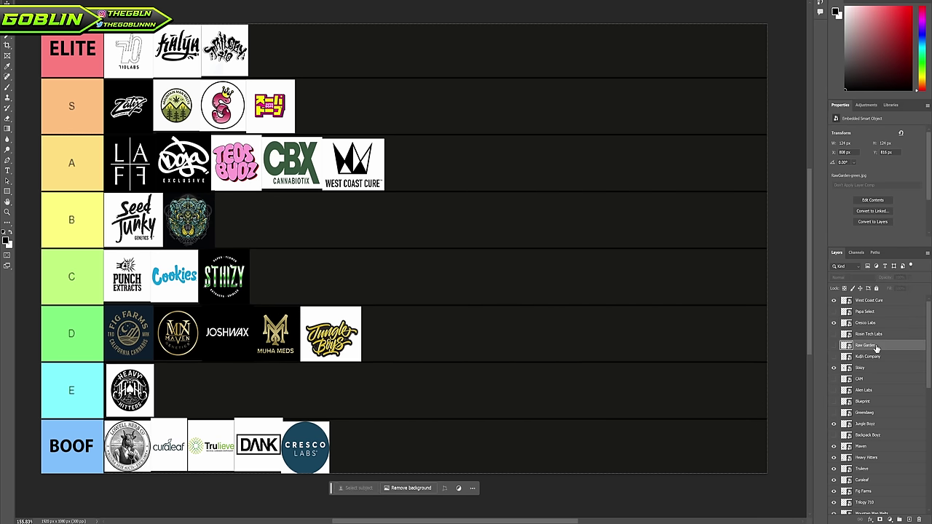
{"action": "left_click", "coordinate": [835, 346]}
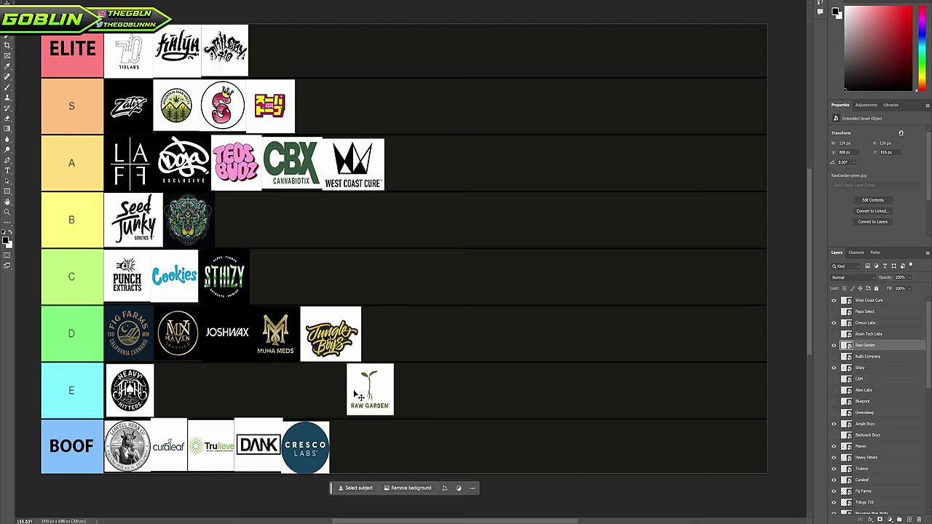
{"action": "left_click_drag", "start_coordinate": [368, 394], "coordinate": [459, 277]}
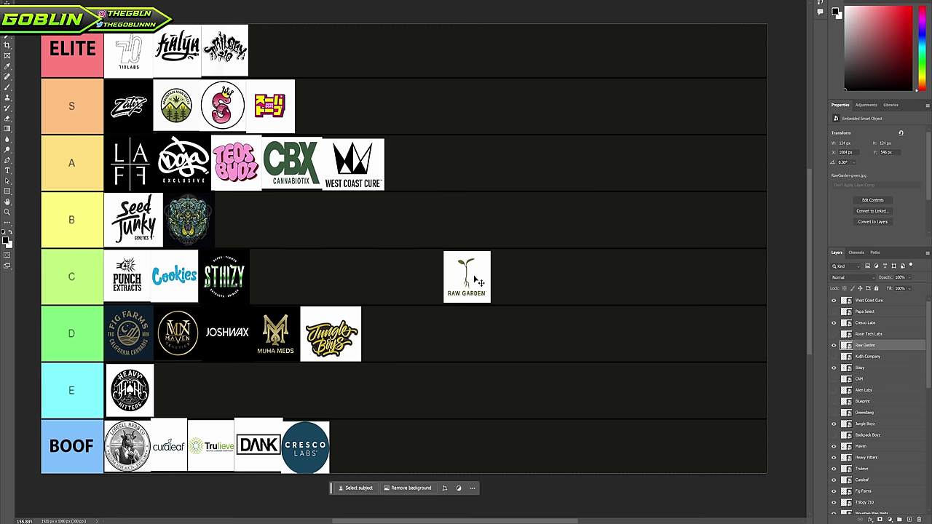
{"action": "left_click_drag", "start_coordinate": [472, 285], "coordinate": [390, 286]}
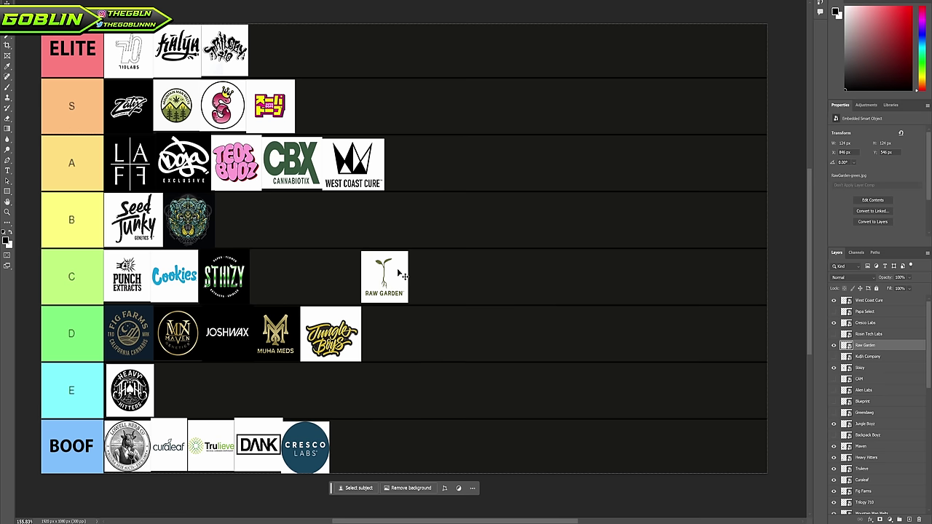
{"action": "left_click_drag", "start_coordinate": [401, 274], "coordinate": [390, 284]}
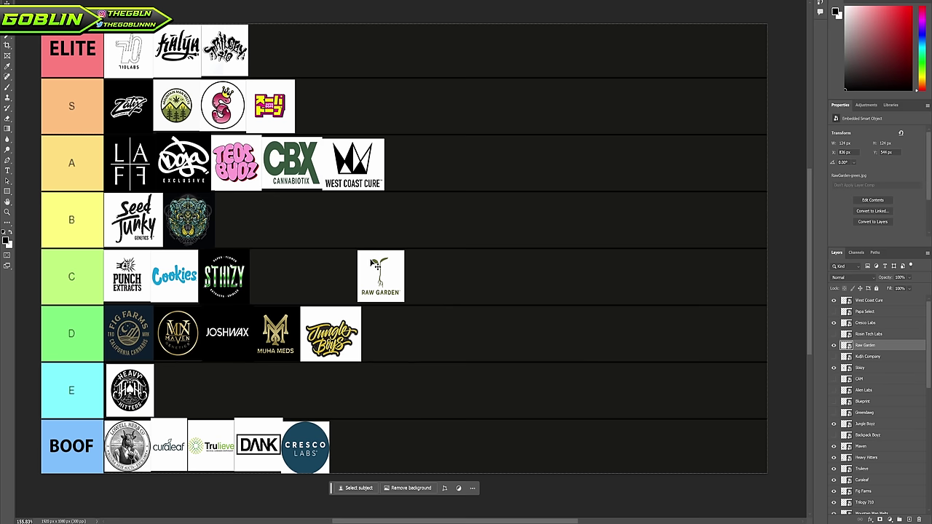
{"action": "left_click_drag", "start_coordinate": [373, 262], "coordinate": [376, 319]}
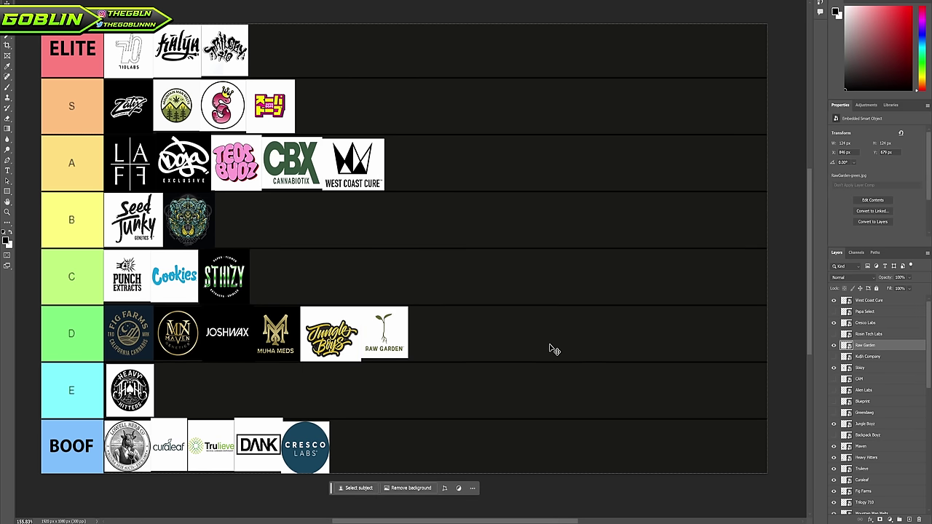
{"action": "key", "text": "Down"}
{"action": "key", "text": "Down"}
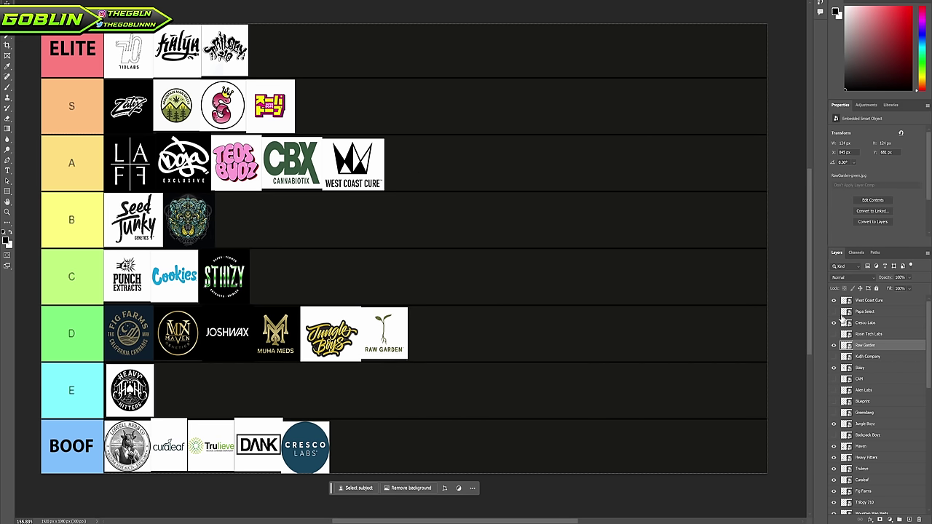
Show the Greendawg logo, try it in the A tier, and delete its layer from the ranking
{"action": "left_click", "coordinate": [857, 335]}
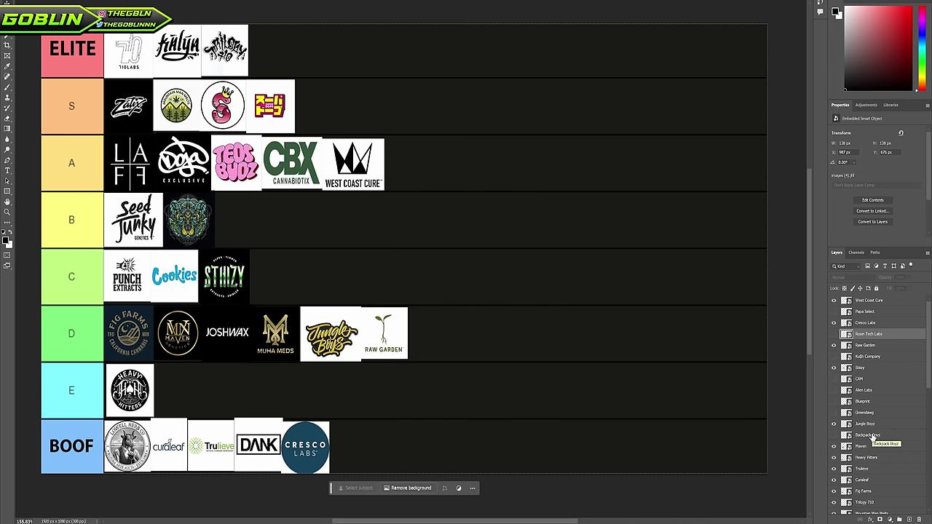
{"action": "left_click", "coordinate": [867, 414]}
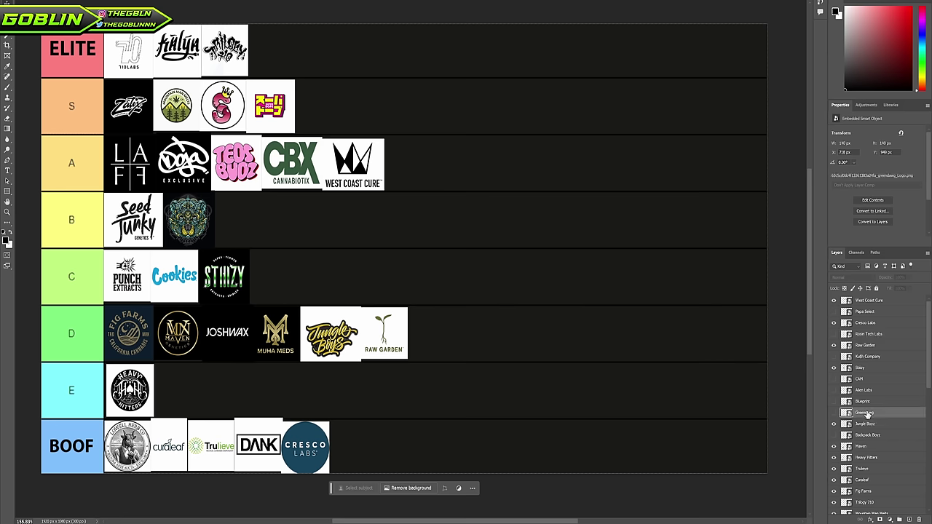
{"action": "left_click", "coordinate": [835, 413]}
{"action": "left_click_drag", "start_coordinate": [365, 453], "coordinate": [600, 183]}
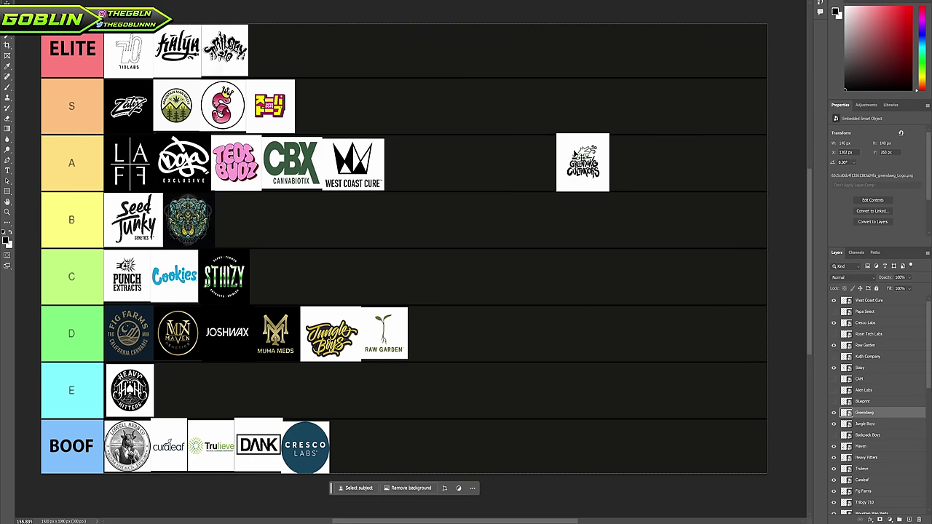
{"action": "mouse_move", "coordinate": [603, 169]}
{"action": "left_mouse_down"}
{"action": "mouse_move", "coordinate": [591, 167]}
{"action": "mouse_move", "coordinate": [594, 155]}
{"action": "left_mouse_up"}
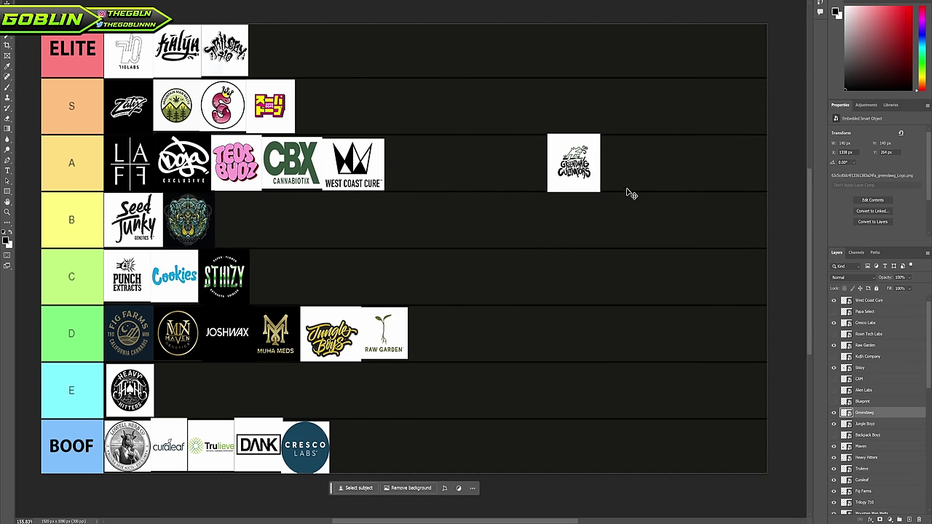
{"action": "left_click_drag", "start_coordinate": [595, 185], "coordinate": [623, 195]}
{"action": "left_click", "coordinate": [834, 413]}
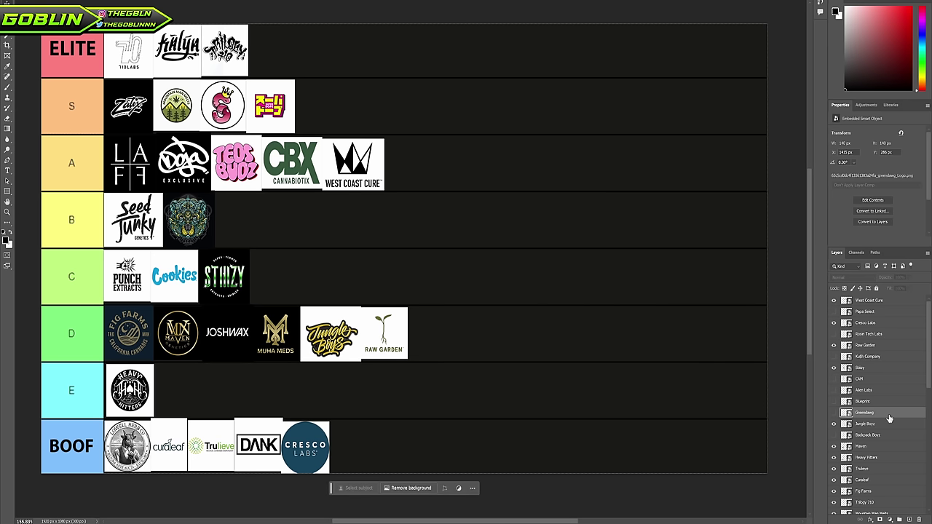
{"action": "key", "text": "Delete"}
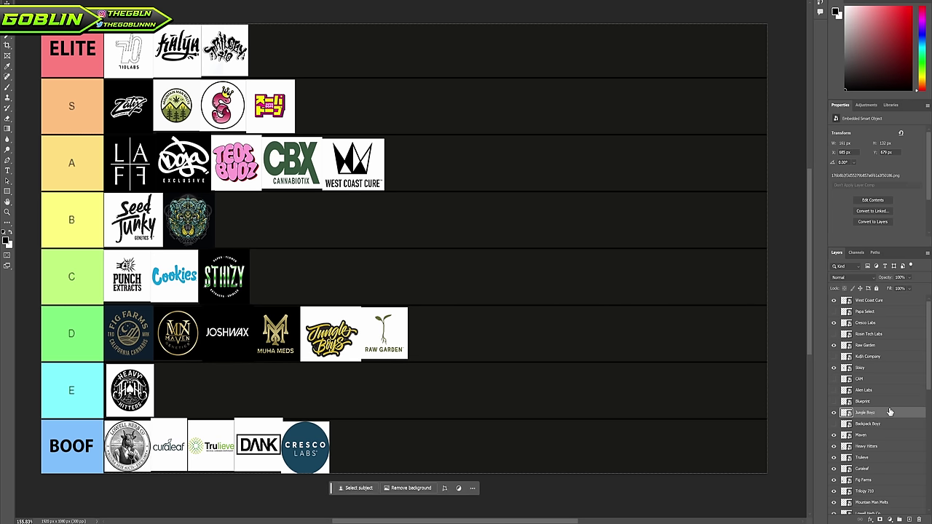
Show the Rosin Tech Labs logo layer
{"action": "left_click", "coordinate": [868, 391]}
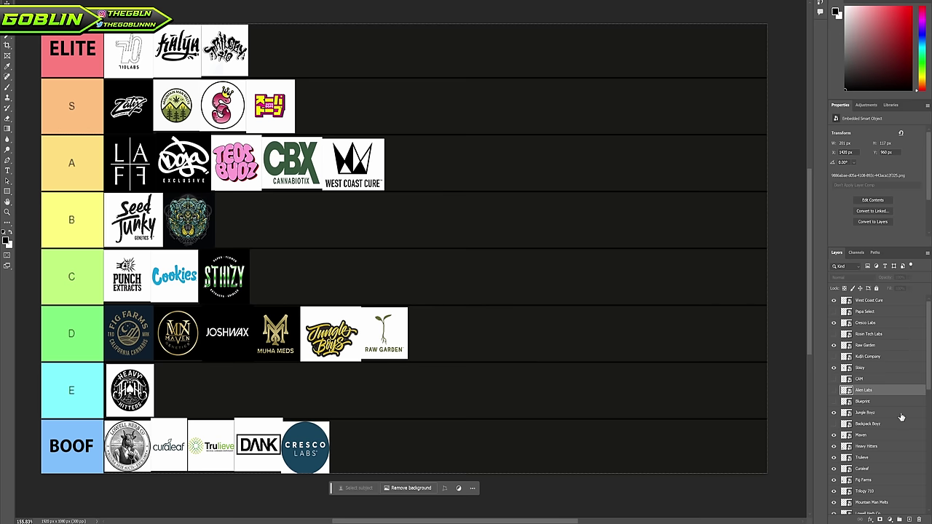
{"action": "left_click", "coordinate": [891, 425]}
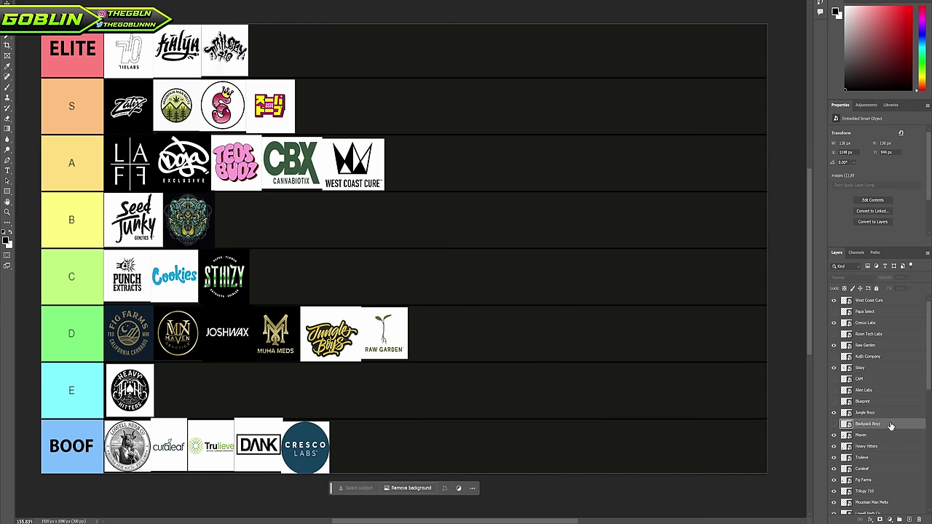
{"action": "left_click", "coordinate": [872, 335]}
{"action": "left_click", "coordinate": [835, 334]}
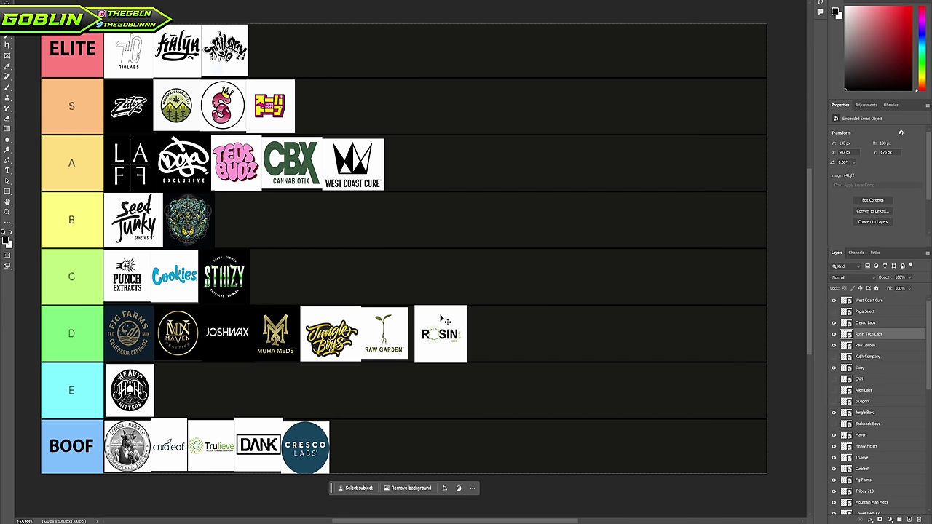
Try the Rosin Tech Labs logo in the A and C tiers, between ELITE and S, and in the B tier
{"action": "left_click_drag", "start_coordinate": [446, 321], "coordinate": [453, 148]}
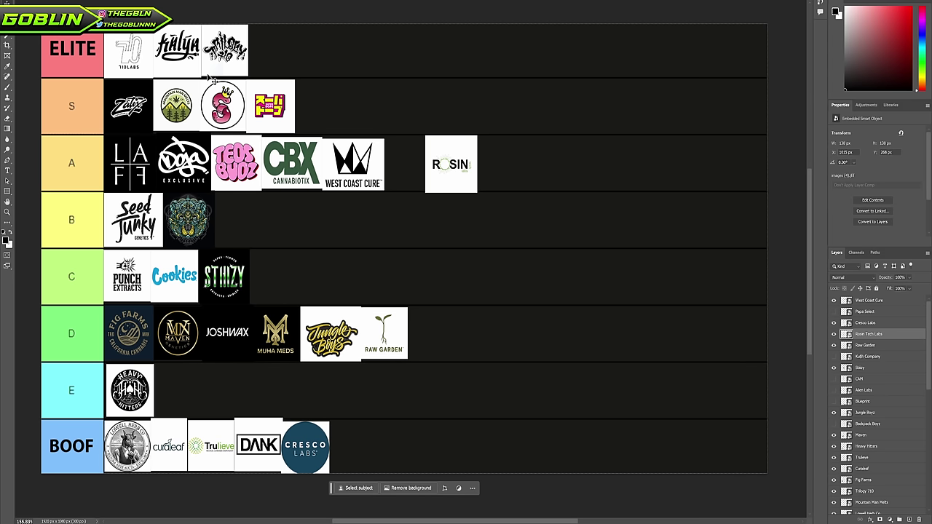
{"action": "left_click_drag", "start_coordinate": [457, 165], "coordinate": [473, 288]}
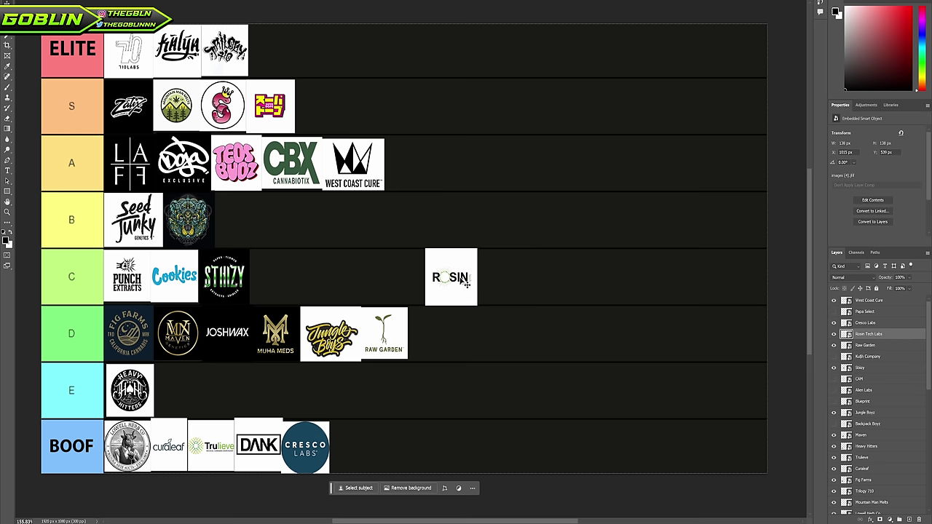
{"action": "left_click_drag", "start_coordinate": [451, 288], "coordinate": [416, 286]}
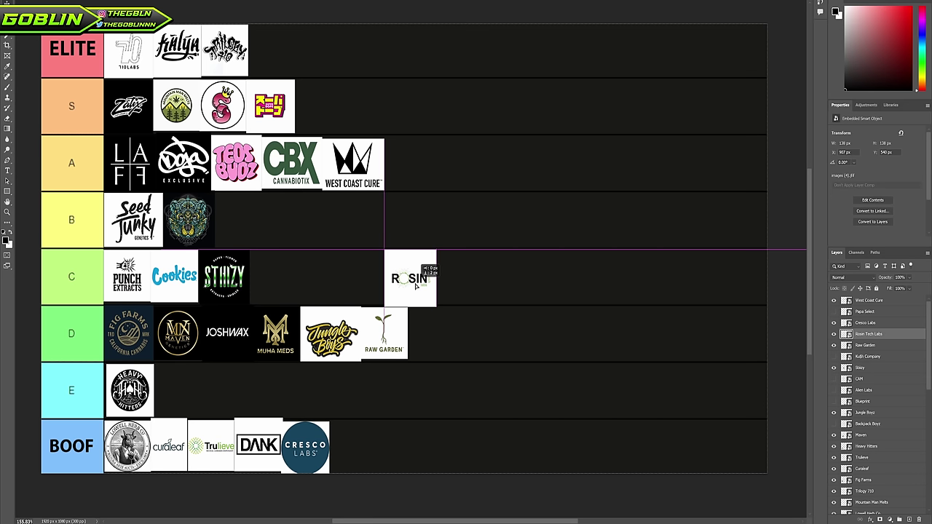
{"action": "left_click_drag", "start_coordinate": [416, 285], "coordinate": [410, 285]}
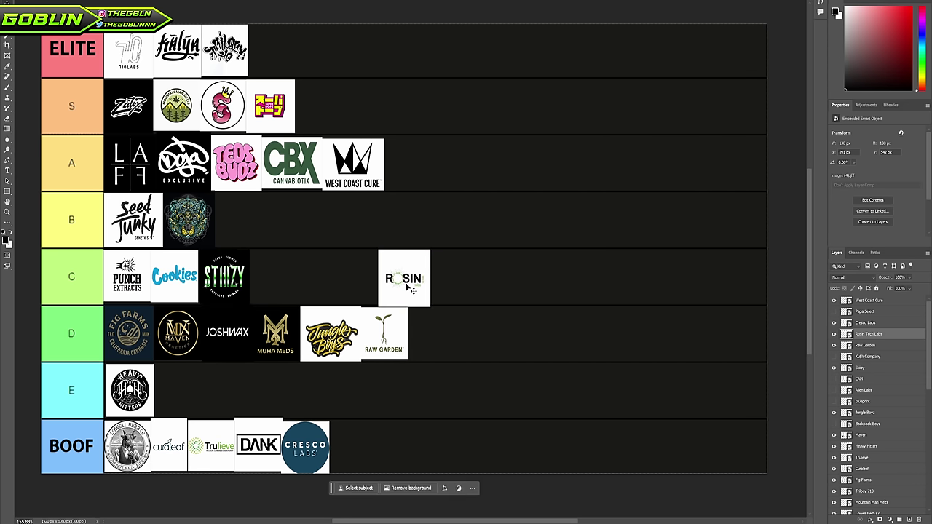
{"action": "left_click_drag", "start_coordinate": [411, 289], "coordinate": [307, 284]}
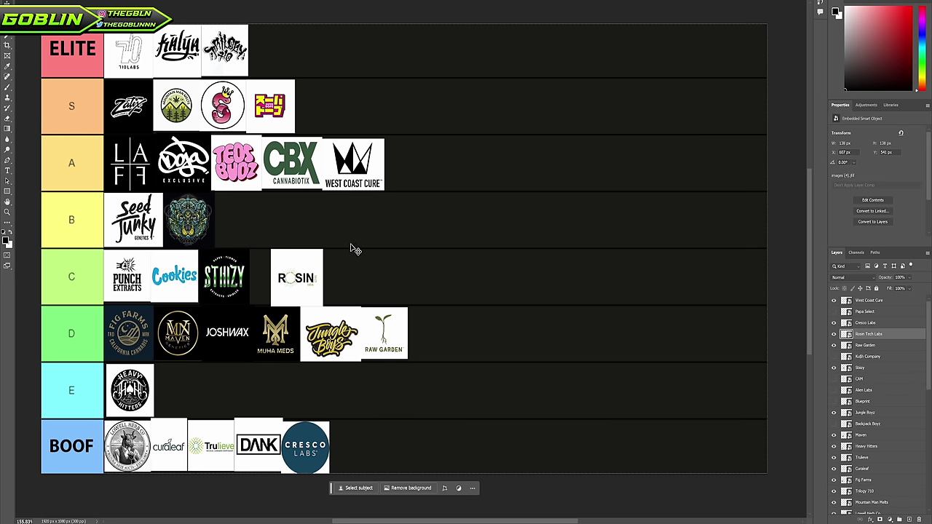
{"action": "left_click_drag", "start_coordinate": [281, 285], "coordinate": [512, 302]}
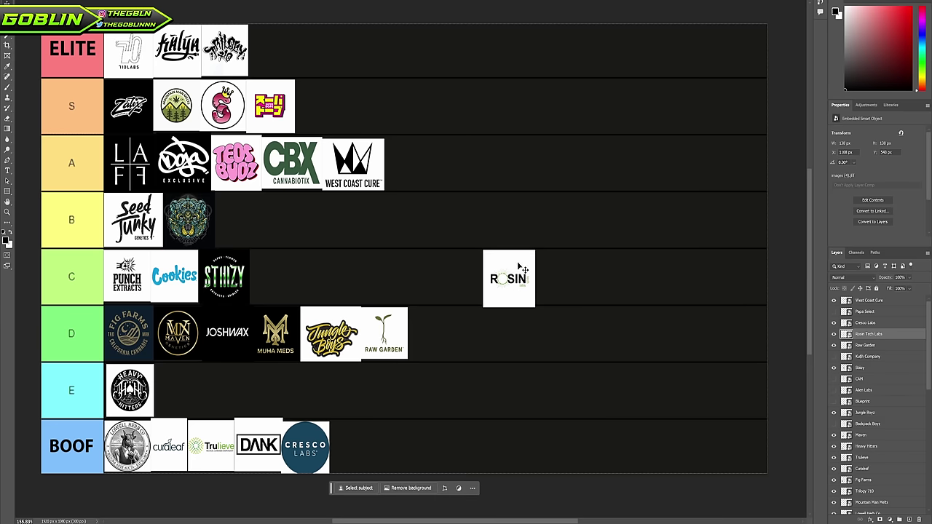
{"action": "left_click_drag", "start_coordinate": [520, 268], "coordinate": [481, 88]}
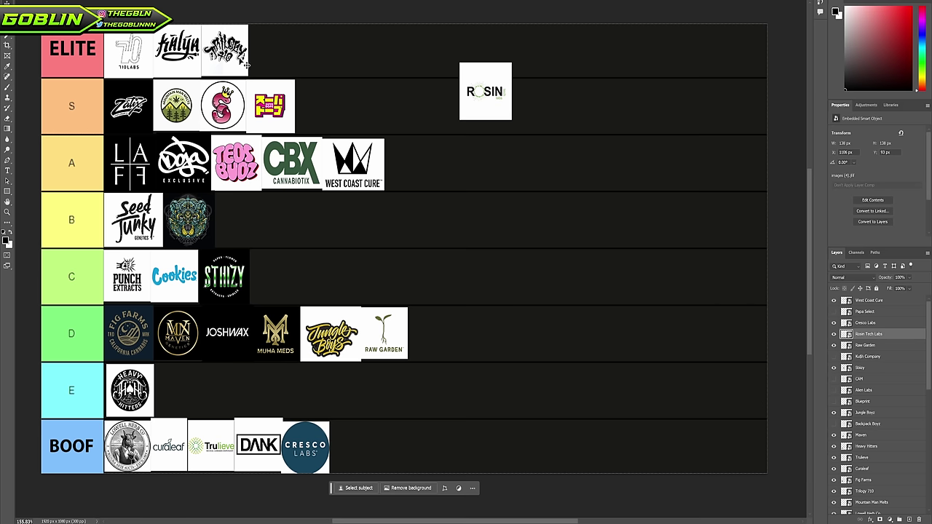
{"action": "left_click_drag", "start_coordinate": [493, 106], "coordinate": [447, 244]}
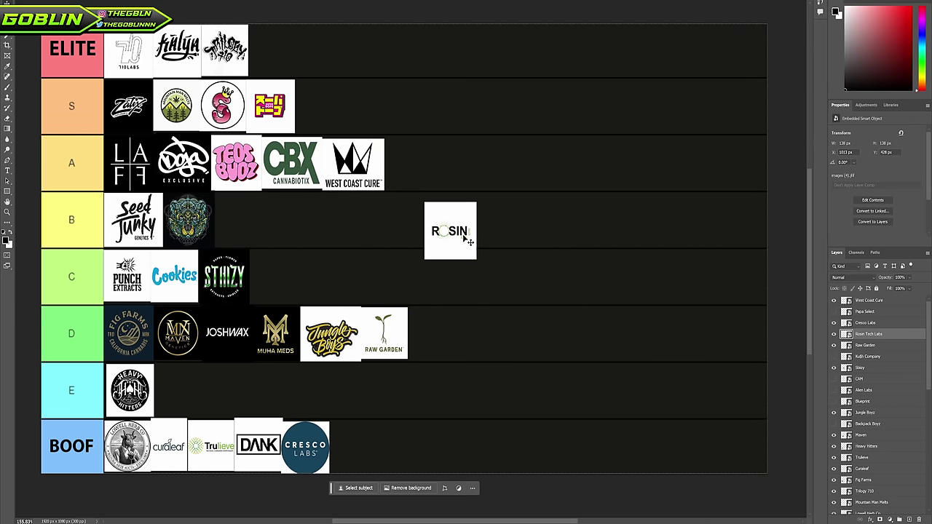
Place the Rosin Tech Labs logo in the D tier directly after the Raw Garden logo, at X 967 px and Y 676 px
{"action": "left_click_drag", "start_coordinate": [473, 236], "coordinate": [453, 346]}
{"action": "left_click_drag", "start_coordinate": [446, 341], "coordinate": [433, 339]}
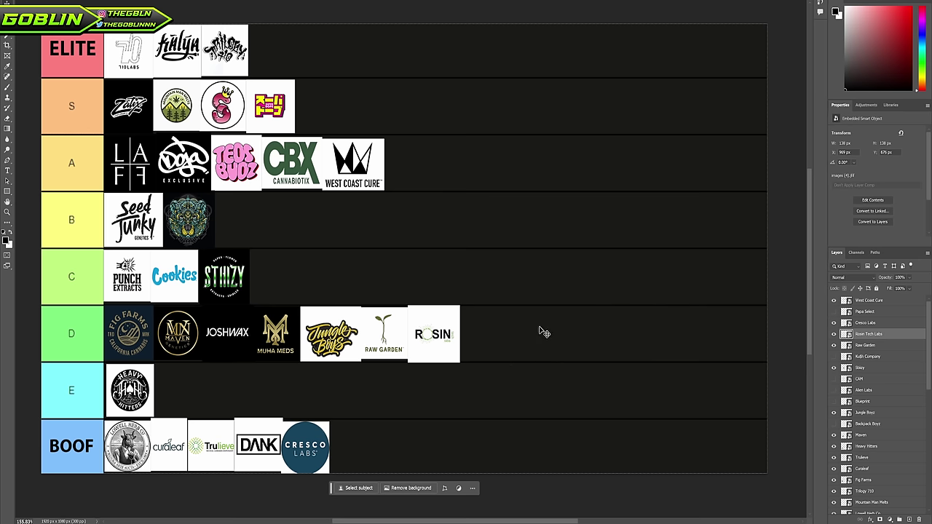
{"action": "key", "text": "Left"}
{"action": "key", "text": "Left"}
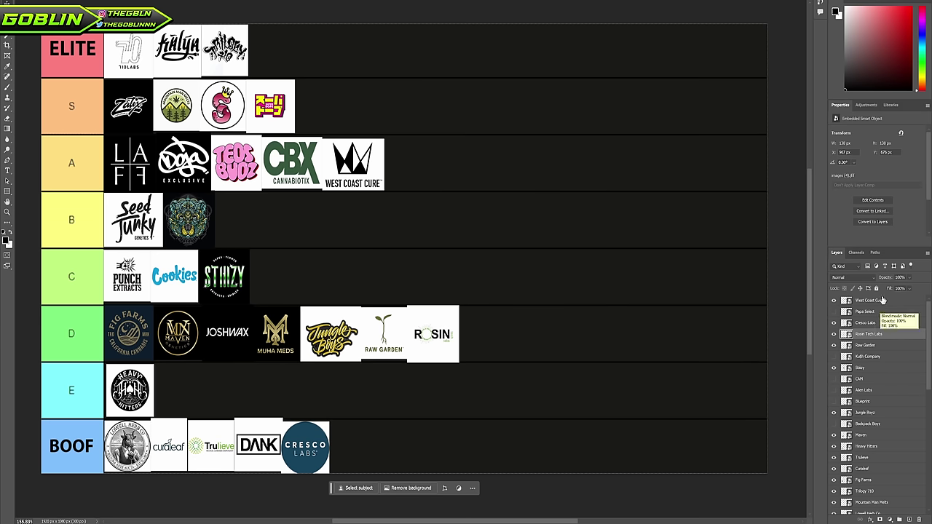
Show the Blueprint logo and place it in the A tier directly after the West Coast Cure logo, at X 909 px and Y 272 px
{"action": "left_click", "coordinate": [868, 402]}
{"action": "left_click", "coordinate": [834, 403]}
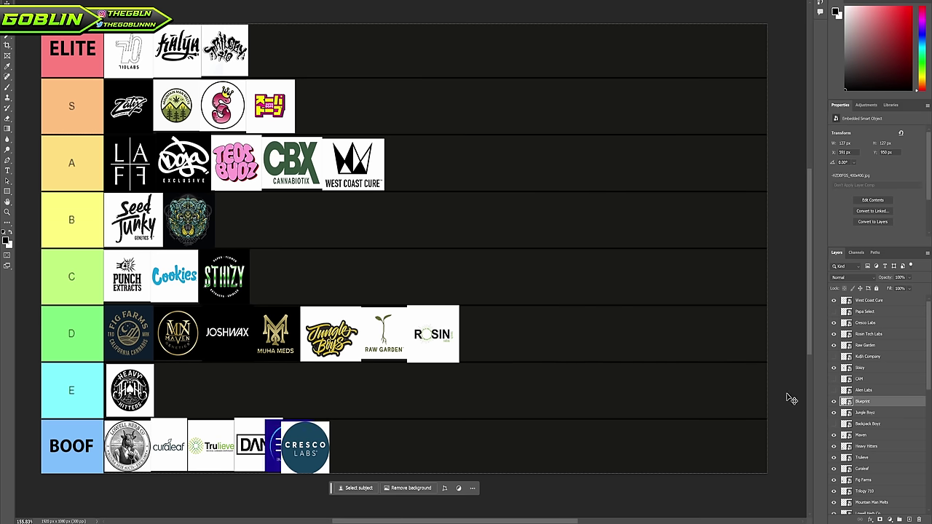
{"action": "left_click_drag", "start_coordinate": [281, 445], "coordinate": [445, 218]}
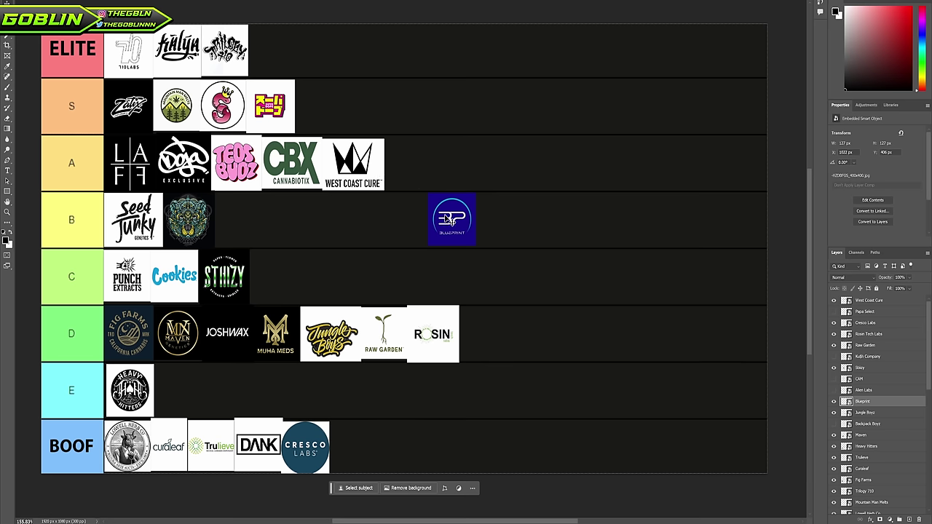
{"action": "left_click_drag", "start_coordinate": [447, 220], "coordinate": [424, 165]}
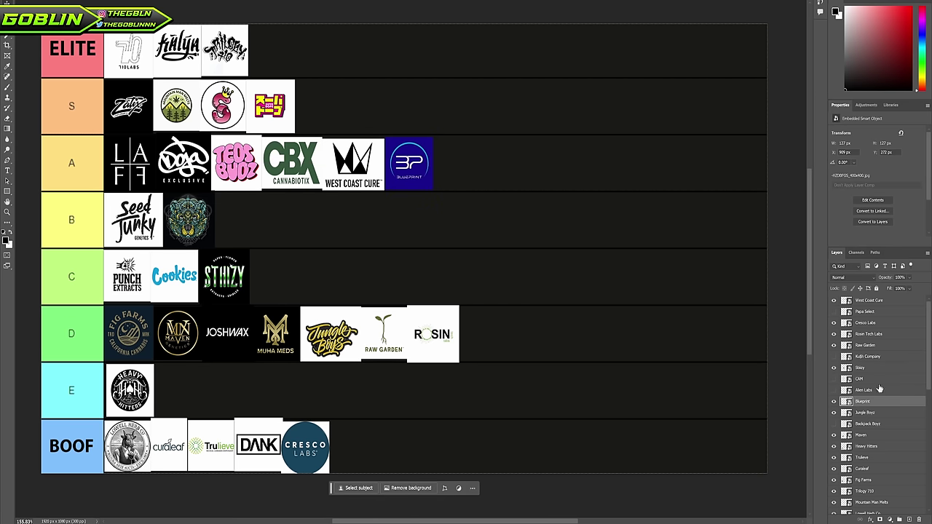
Show the CAM logo and place it in the B tier directly after the bear logo, at X 448 px and Y 408 px
{"action": "left_click", "coordinate": [878, 380]}
{"action": "left_click", "coordinate": [834, 379]}
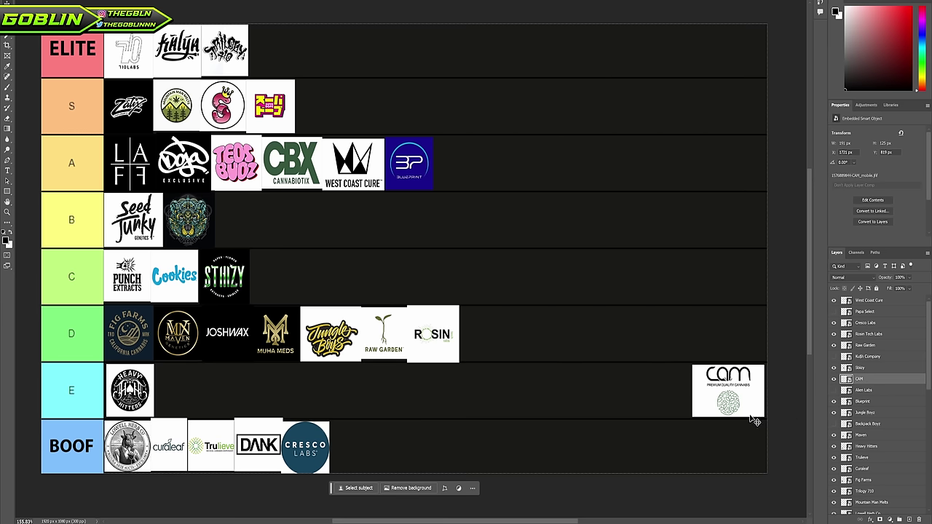
{"action": "left_click_drag", "start_coordinate": [721, 393], "coordinate": [456, 230]}
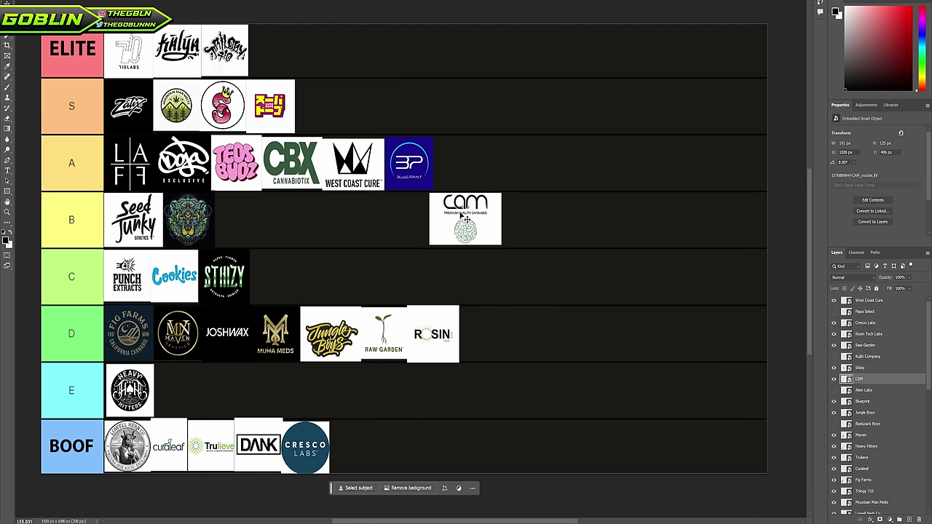
{"action": "left_click_drag", "start_coordinate": [456, 230], "coordinate": [410, 95]}
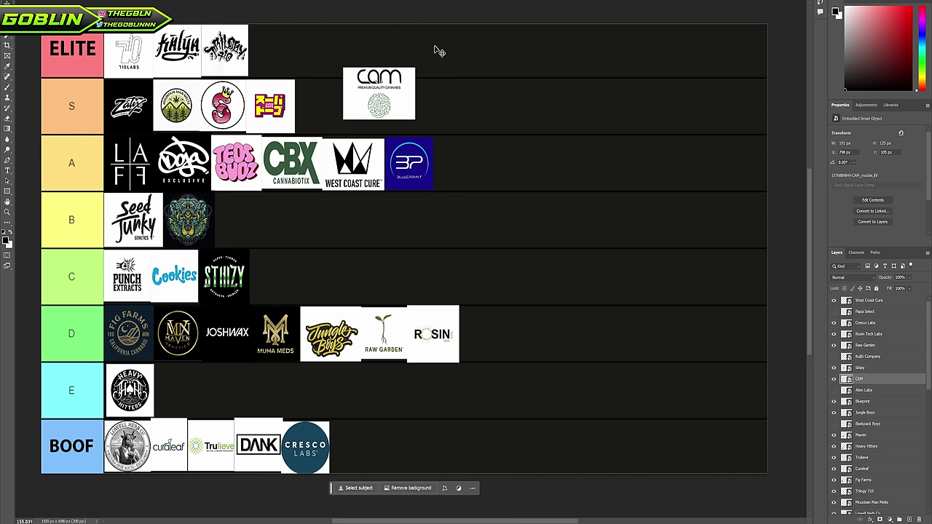
{"action": "left_click_drag", "start_coordinate": [370, 105], "coordinate": [261, 222]}
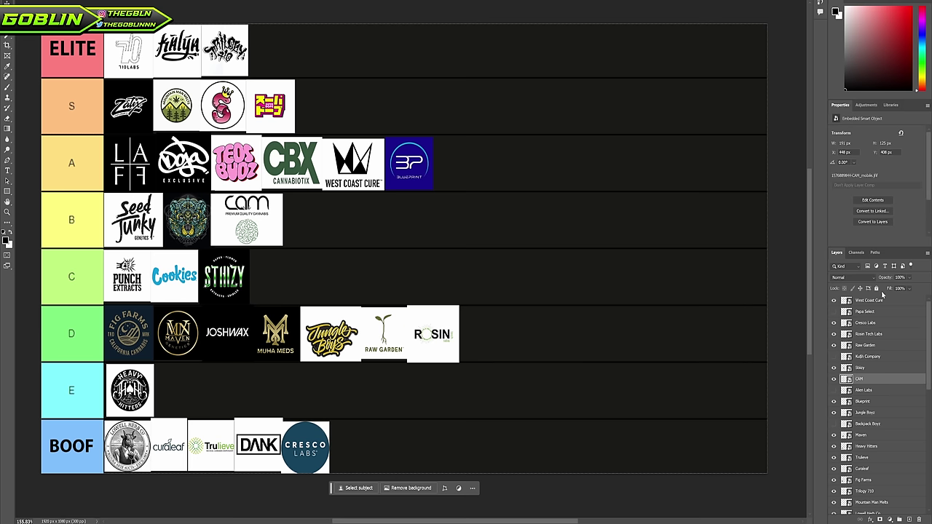
Show the Alien Labs logo and place it at the end of the S tier, at X 685 px and Y 135 px
{"action": "left_click", "coordinate": [883, 392]}
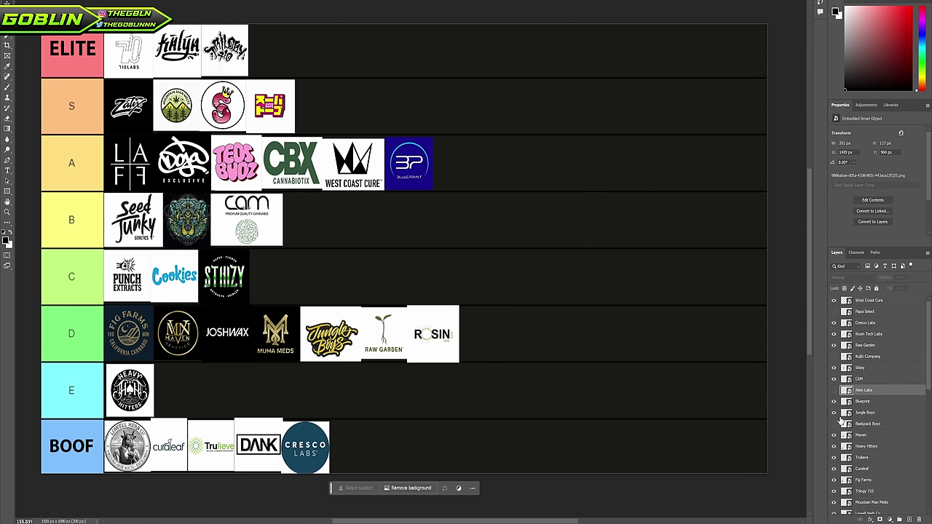
{"action": "left_click", "coordinate": [835, 392]}
{"action": "left_click_drag", "start_coordinate": [626, 452], "coordinate": [612, 222]}
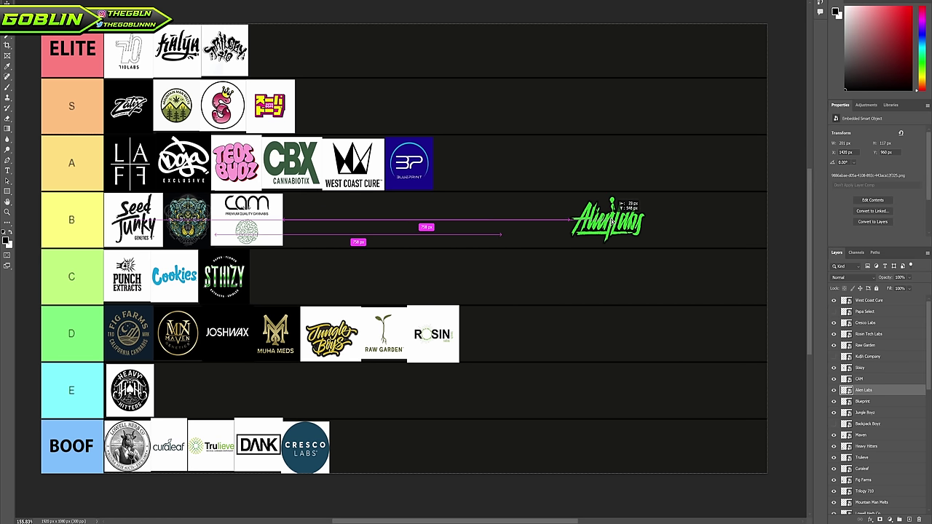
{"action": "left_click_drag", "start_coordinate": [612, 222], "coordinate": [611, 220]}
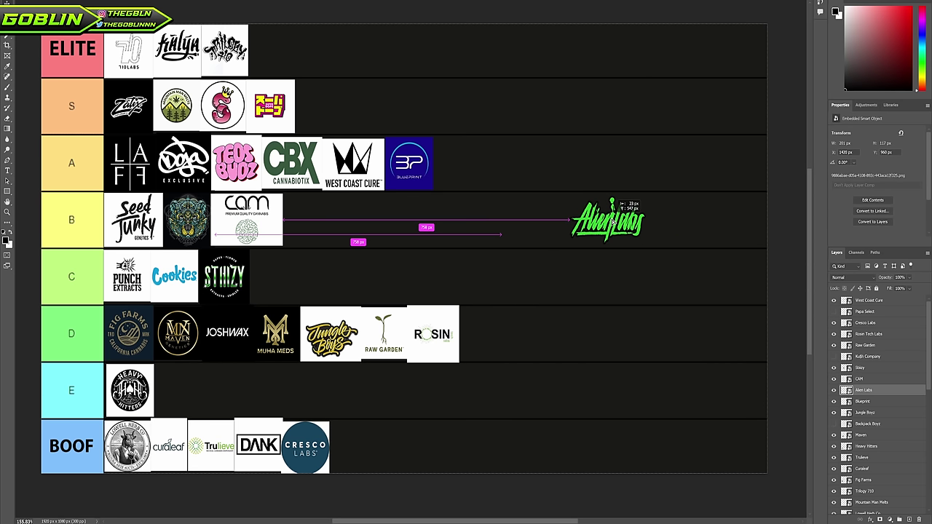
{"action": "left_click_drag", "start_coordinate": [612, 220], "coordinate": [539, 215]}
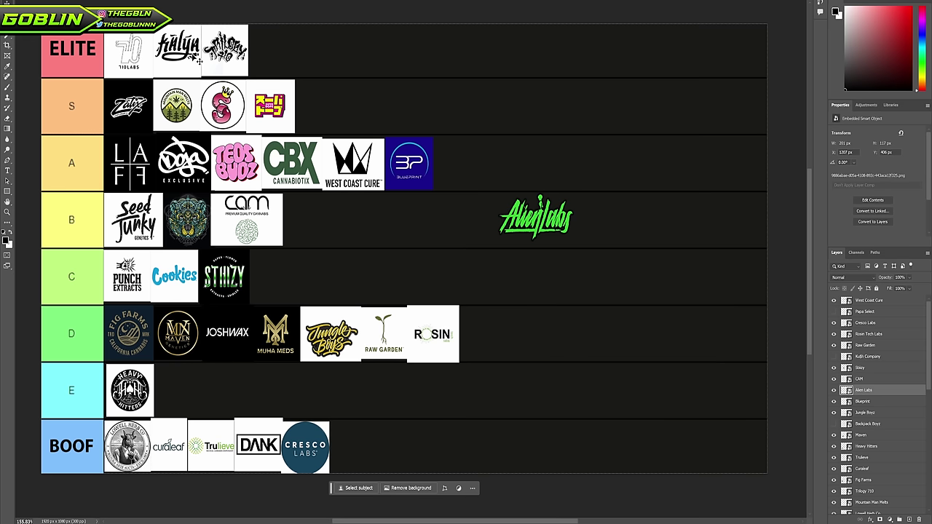
{"action": "left_click_drag", "start_coordinate": [540, 229], "coordinate": [618, 229]}
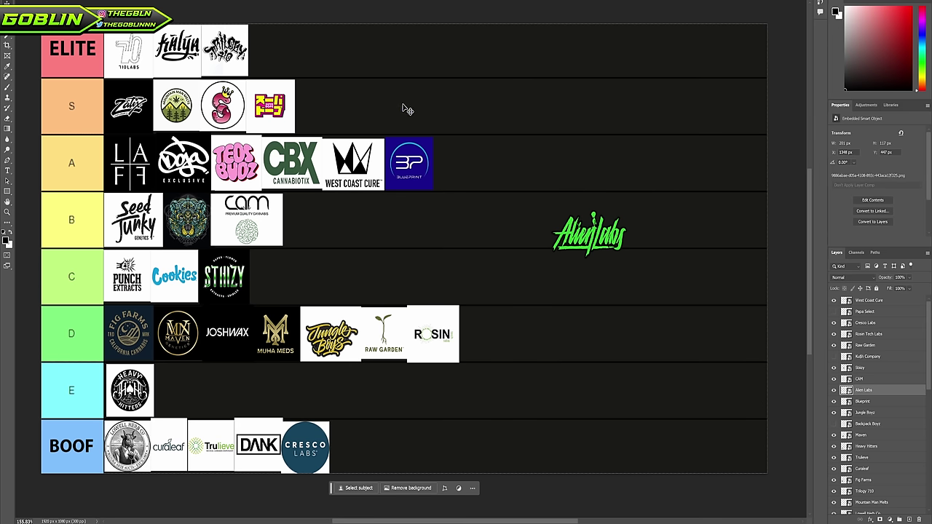
{"action": "left_click_drag", "start_coordinate": [603, 219], "coordinate": [561, 135]}
{"action": "left_click_drag", "start_coordinate": [581, 246], "coordinate": [331, 120]}
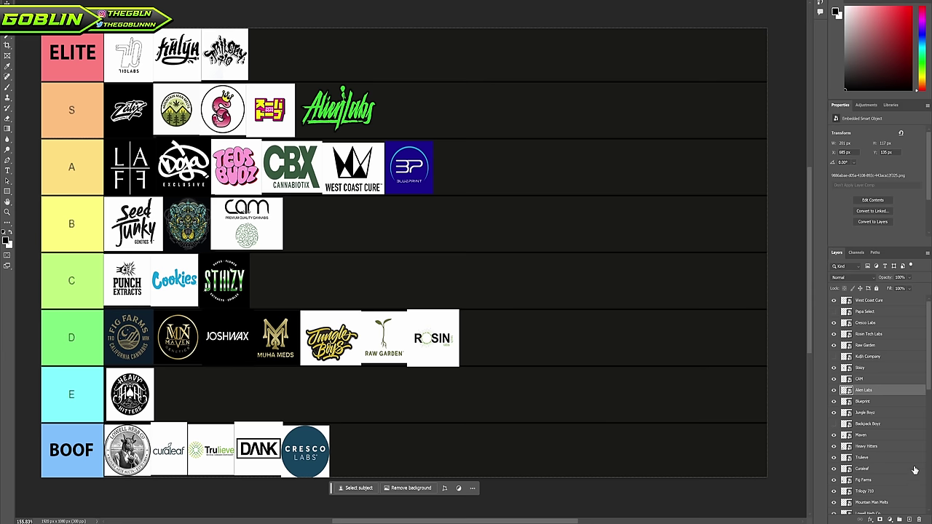
Show the Kush Company logo and place it in the D tier directly after the Rosin Tech Labs logo, at X 1097 px and Y 683 px
{"action": "left_click", "coordinate": [866, 357]}
{"action": "left_click", "coordinate": [834, 357]}
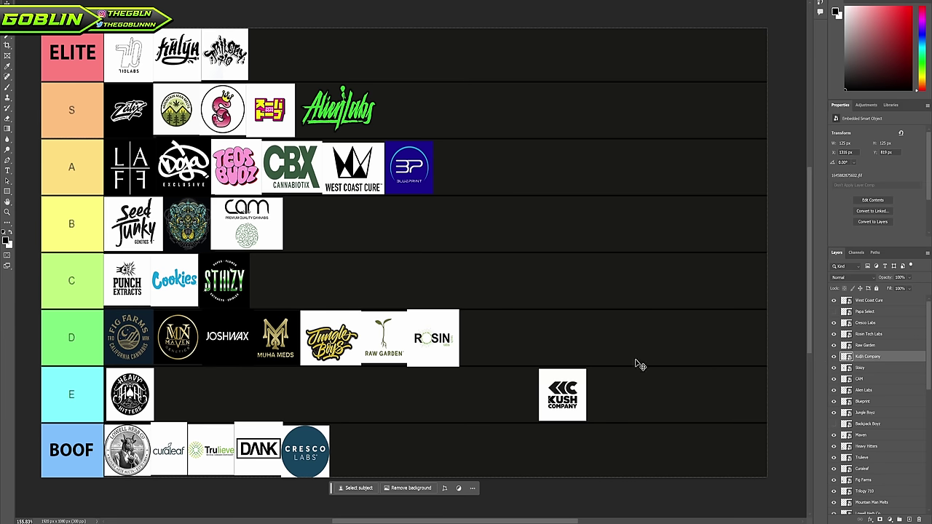
{"action": "left_click_drag", "start_coordinate": [571, 409], "coordinate": [604, 321]}
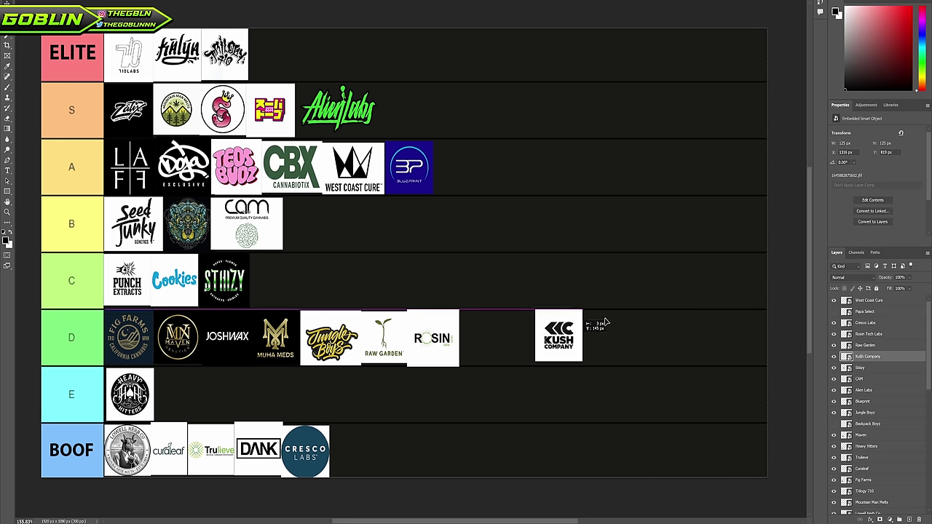
{"action": "left_click_drag", "start_coordinate": [565, 349], "coordinate": [488, 353]}
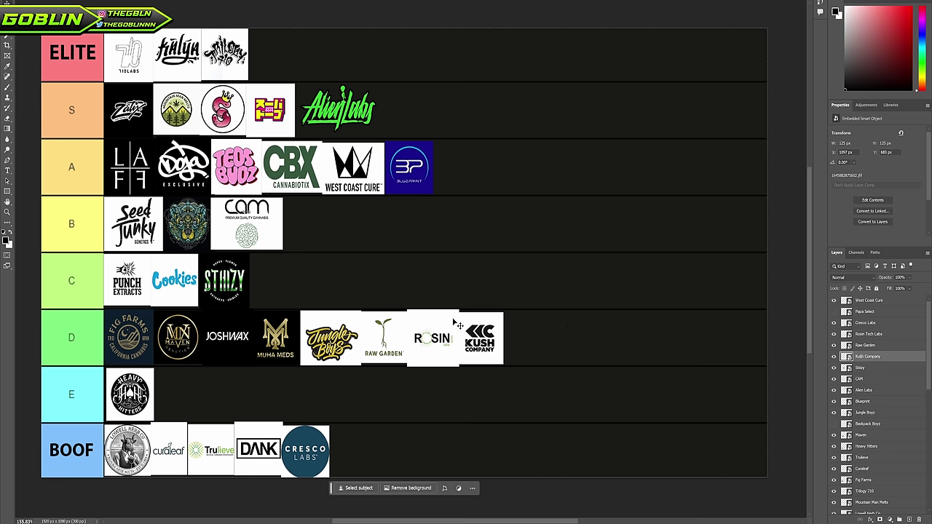
Show the Papa Select logo and place it in the C tier directly after the Stiiizy logo, at X 551 px and Y 540 px
{"action": "left_click", "coordinate": [874, 313]}
{"action": "left_click", "coordinate": [835, 312]}
{"action": "left_click_drag", "start_coordinate": [454, 402], "coordinate": [543, 222]}
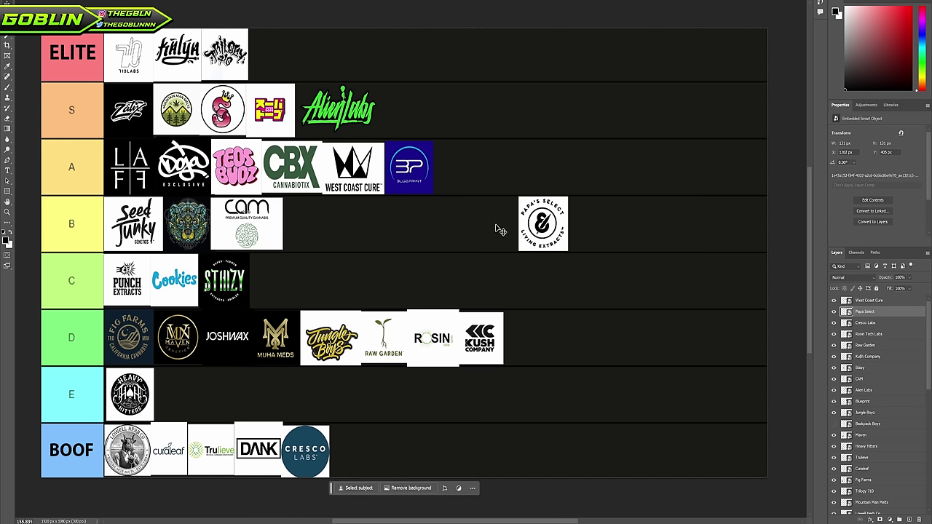
{"action": "left_click_drag", "start_coordinate": [538, 235], "coordinate": [350, 227]}
{"action": "left_click_drag", "start_coordinate": [363, 195], "coordinate": [284, 274]}
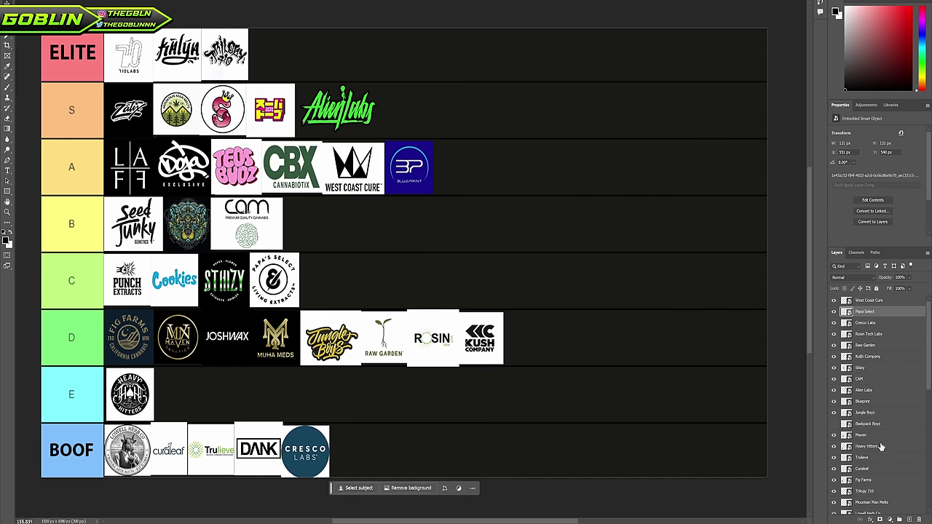
Show the Backpack Boyz logo and place it in the D tier directly after the Kush Company logo, at X 1217 px and Y 679 px
{"action": "left_click", "coordinate": [854, 427]}
{"action": "left_click", "coordinate": [834, 424]}
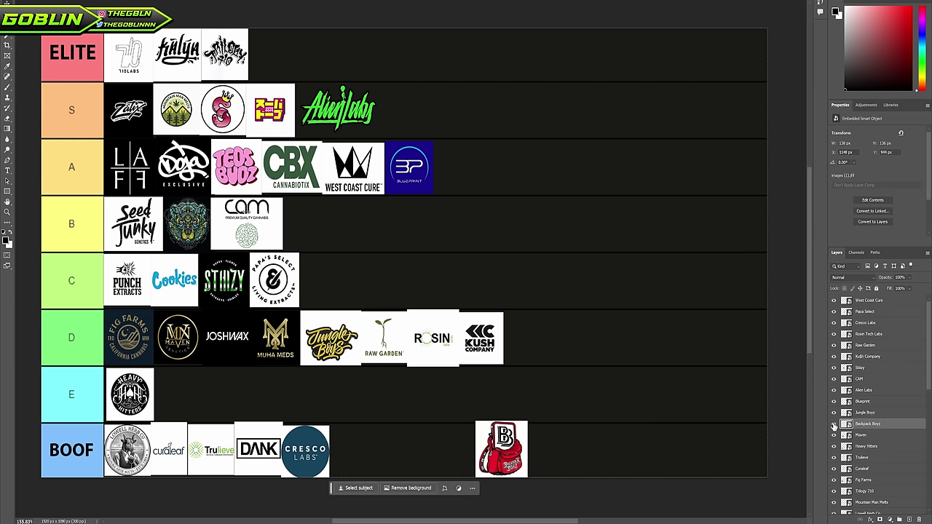
{"action": "left_click_drag", "start_coordinate": [484, 440], "coordinate": [413, 271]}
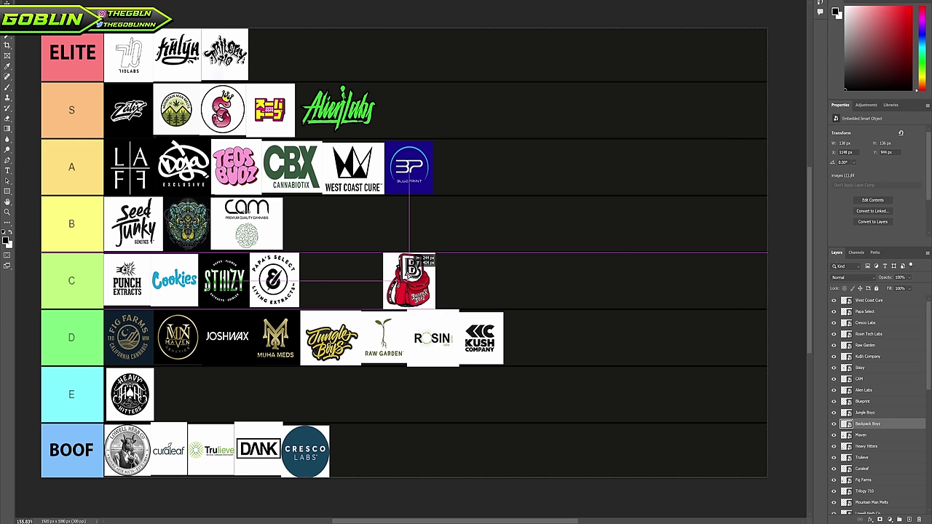
{"action": "left_click_drag", "start_coordinate": [413, 271], "coordinate": [457, 212]}
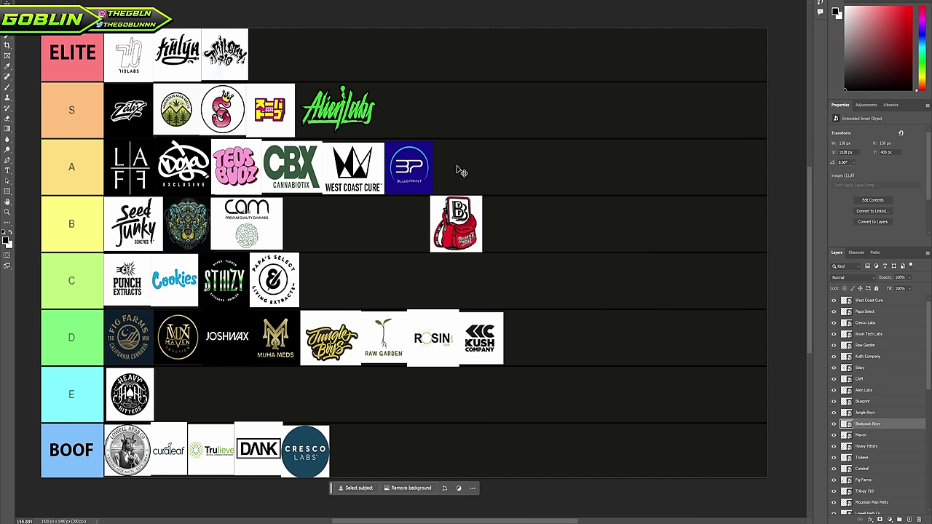
{"action": "left_click_drag", "start_coordinate": [472, 246], "coordinate": [541, 334]}
{"action": "scroll", "coordinate": [876, 393], "scroll_direction": "down", "scroll_amount": 1}
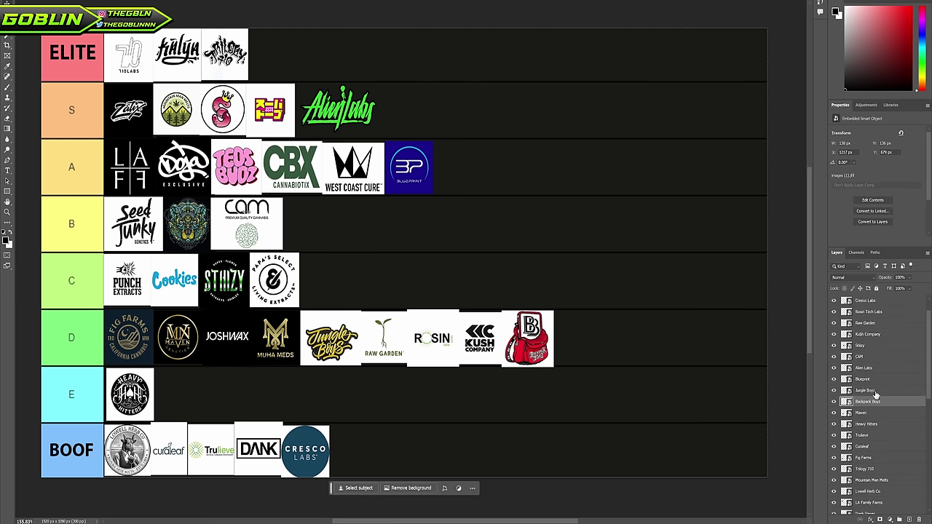
{"action": "scroll", "coordinate": [876, 394], "scroll_direction": "down", "scroll_amount": 10}
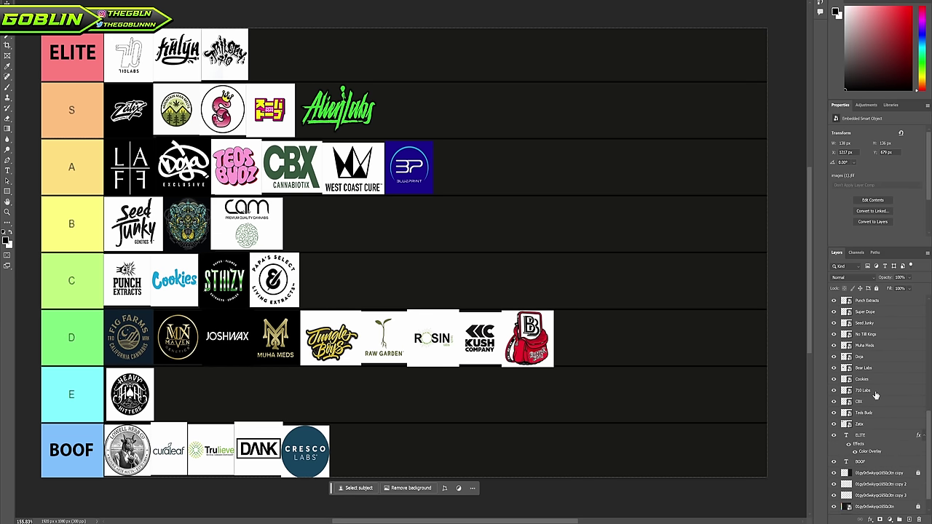
{"action": "scroll", "coordinate": [849, 408], "scroll_direction": "up", "scroll_amount": 10}
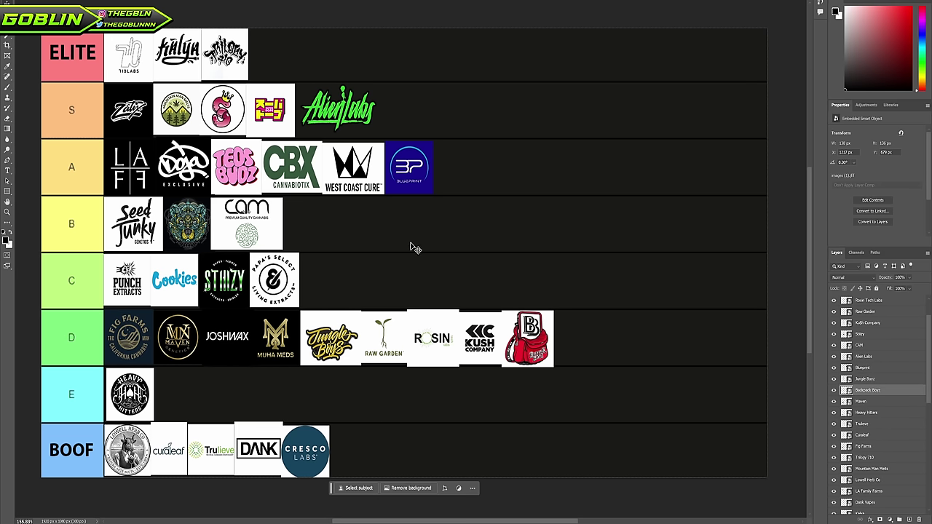